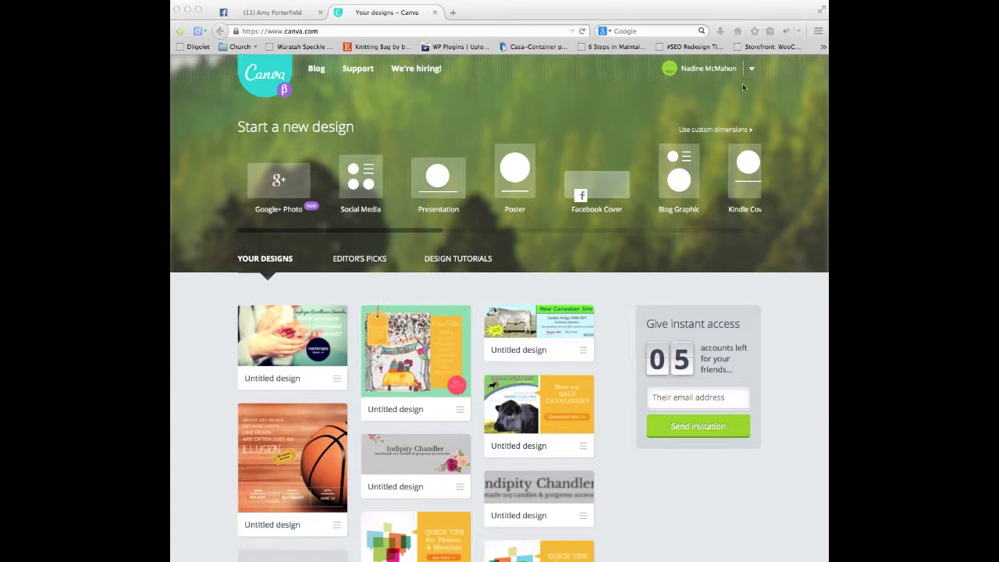
Log out of the account and sign back in by connecting with Facebook
{"action": "left_click", "coordinate": [750, 71]}
{"action": "left_click", "coordinate": [751, 69]}
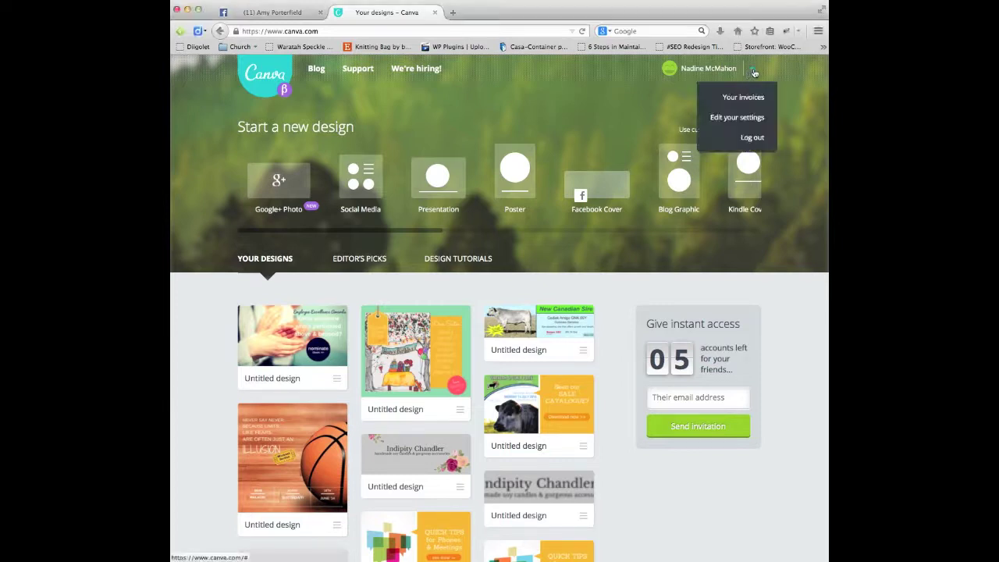
{"action": "left_click", "coordinate": [752, 138]}
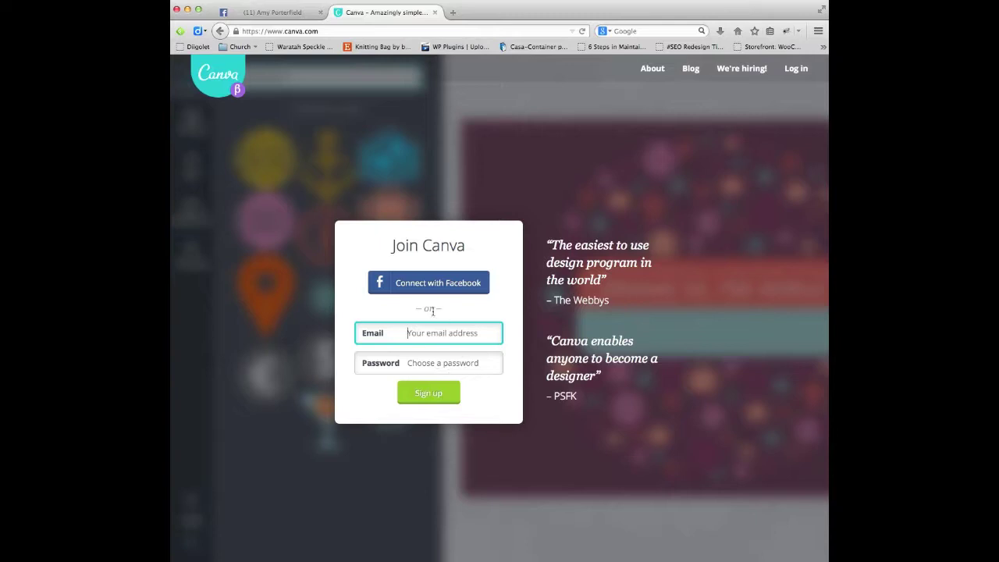
{"action": "left_click", "coordinate": [425, 284]}
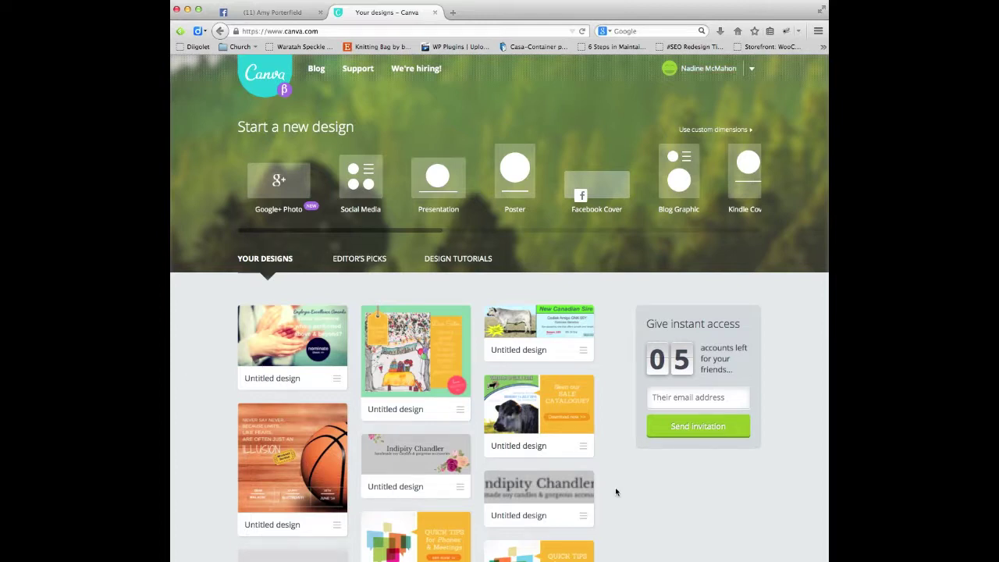
Look over the existing designs and the available design types, and start a new Facebook Cover design
{"action": "scroll", "coordinate": [615, 490], "scroll_direction": "down", "scroll_amount": 10}
{"action": "scroll", "coordinate": [615, 491], "scroll_direction": "down", "scroll_amount": 3}
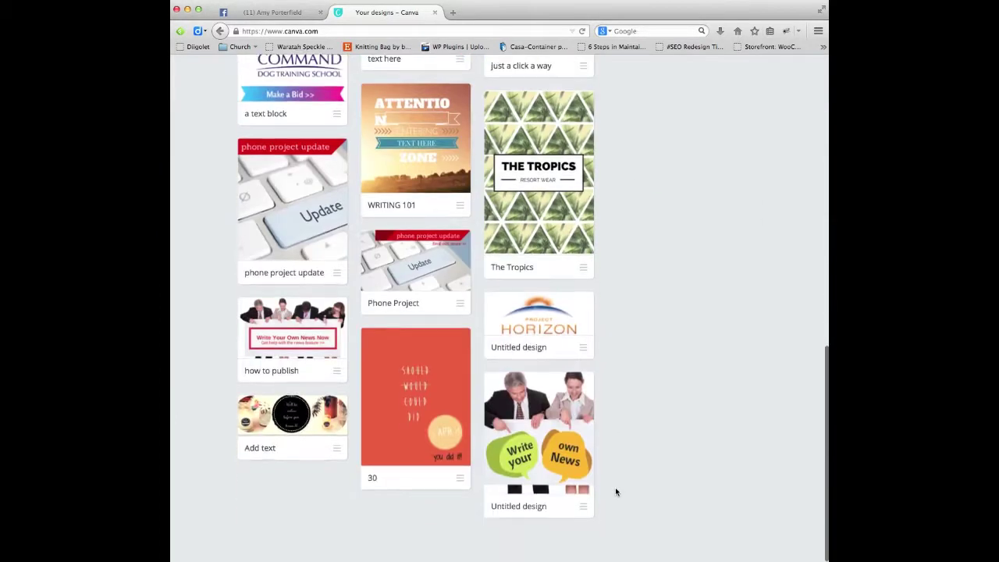
{"action": "scroll", "coordinate": [615, 491], "scroll_direction": "up", "scroll_amount": 6}
{"action": "scroll", "coordinate": [615, 491], "scroll_direction": "up", "scroll_amount": 3}
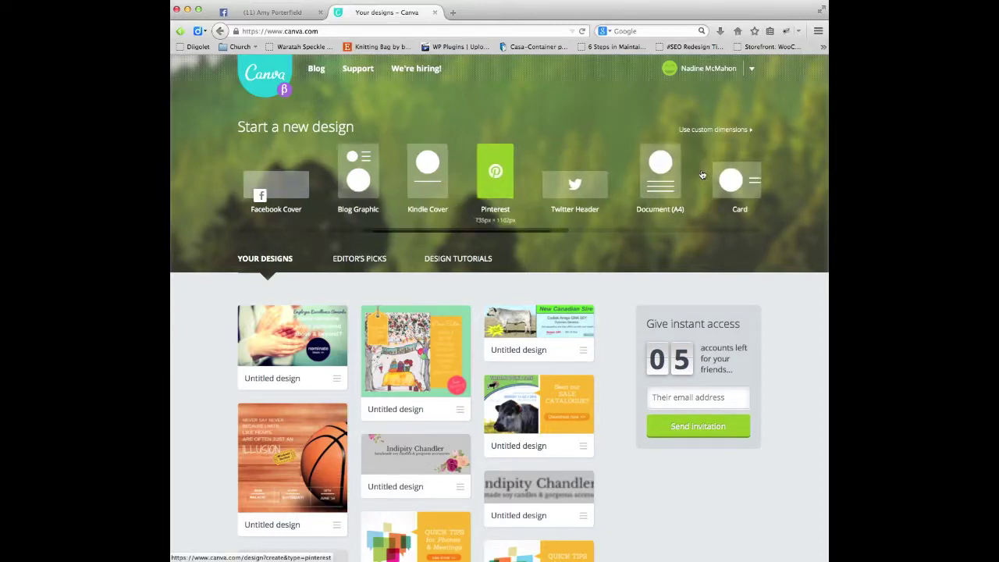
{"action": "scroll", "coordinate": [701, 173], "scroll_direction": "left", "scroll_amount": 10}
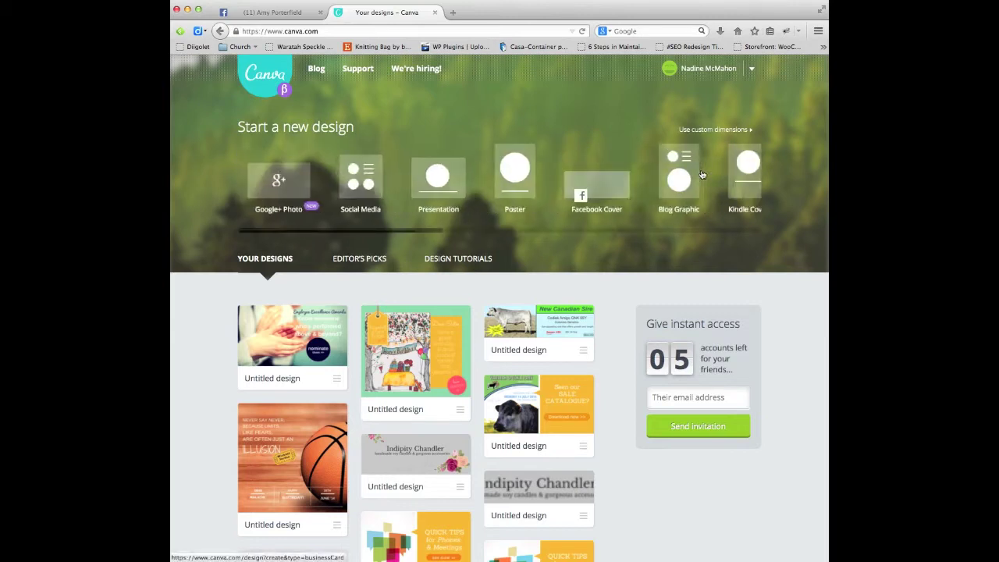
{"action": "left_click", "coordinate": [603, 189]}
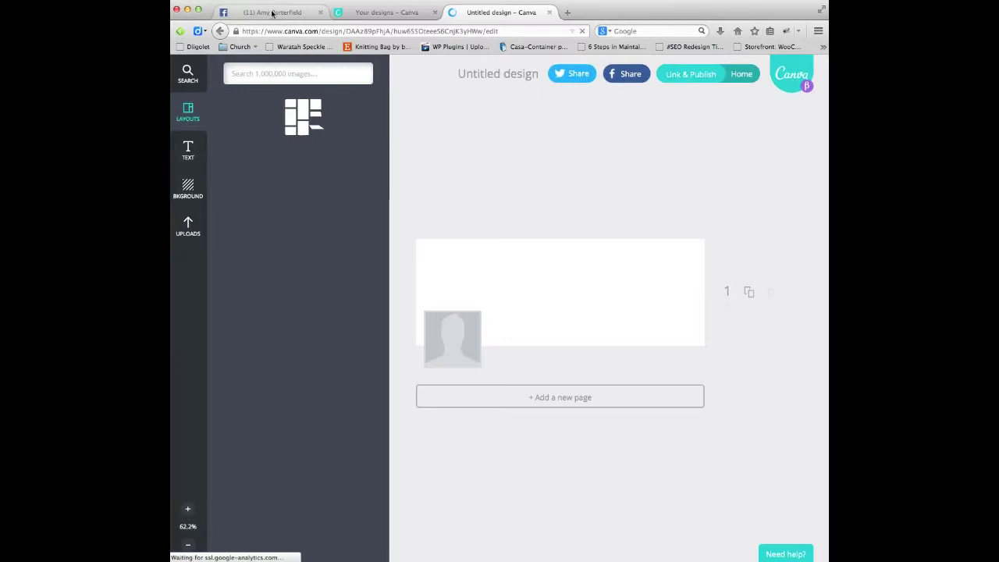
Switch to the open Facebook page to examine its cover image, and return to the blank cover design
{"action": "left_click", "coordinate": [273, 12]}
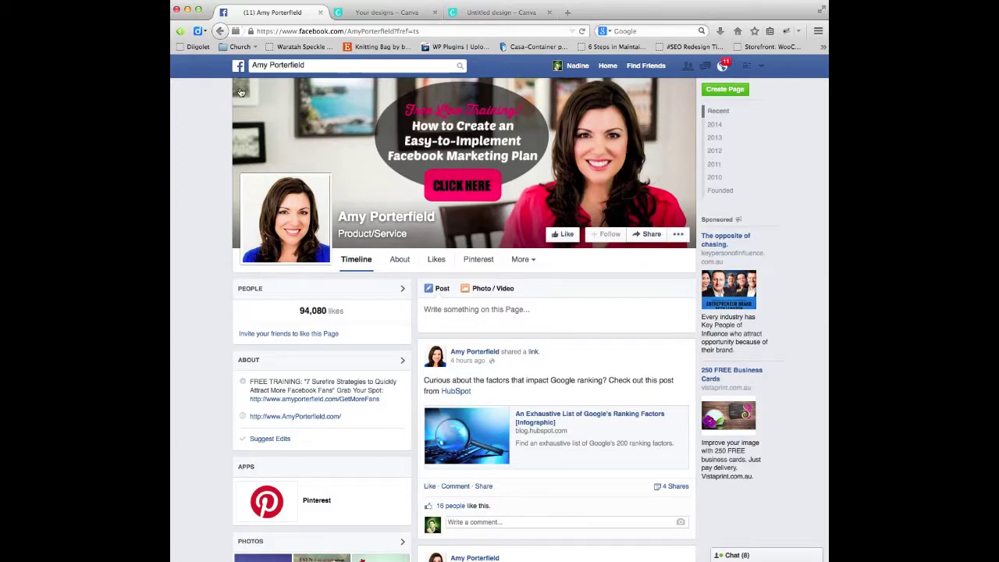
{"action": "mouse_move", "coordinate": [241, 90]}
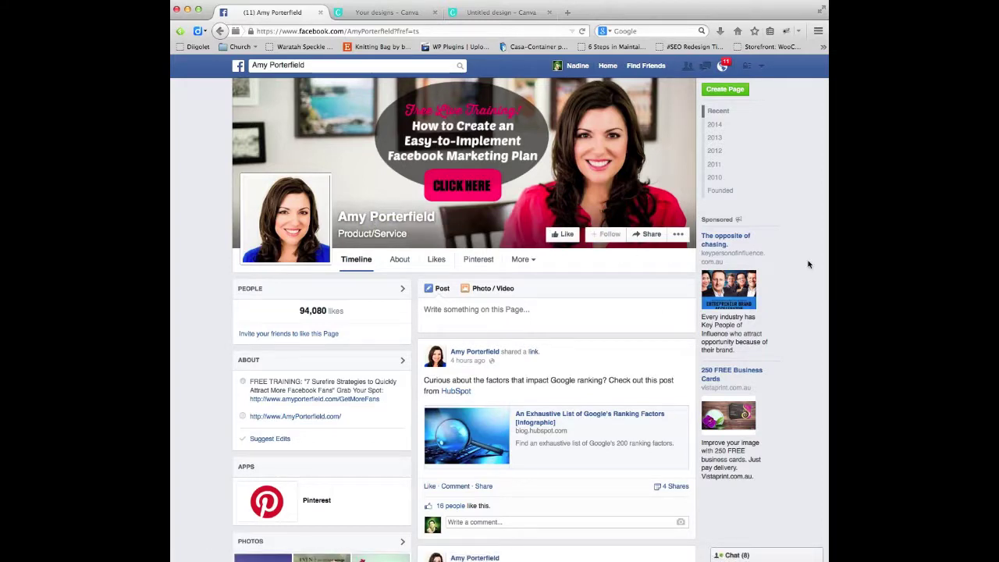
{"action": "left_click", "coordinate": [394, 15]}
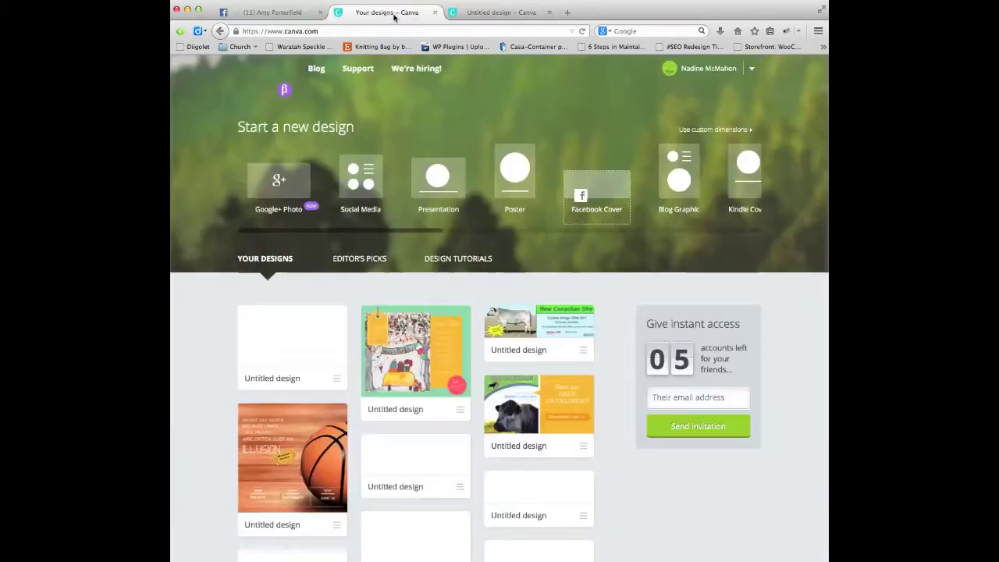
{"action": "left_click", "coordinate": [490, 13]}
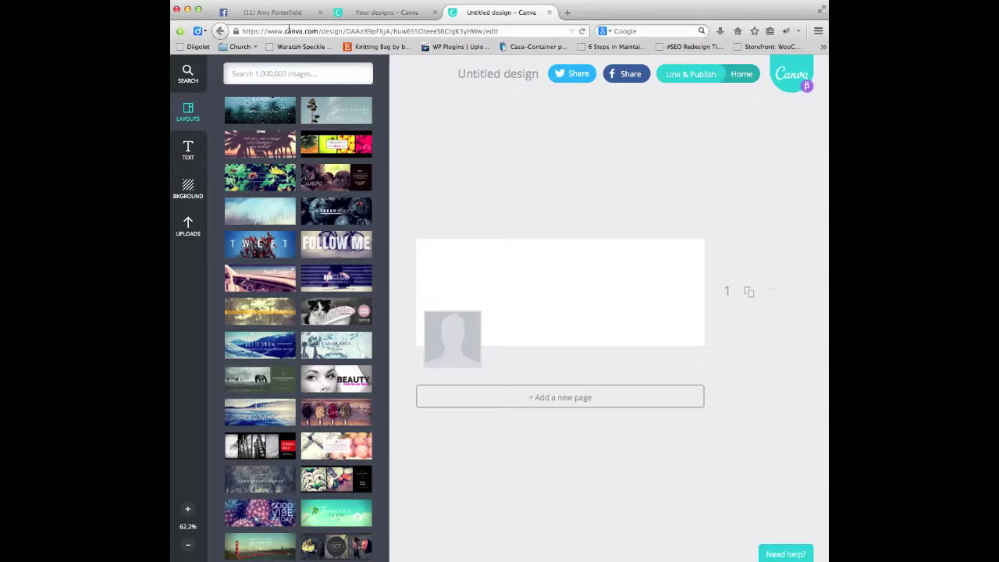
{"action": "left_click", "coordinate": [326, 12]}
{"action": "left_click", "coordinate": [489, 14]}
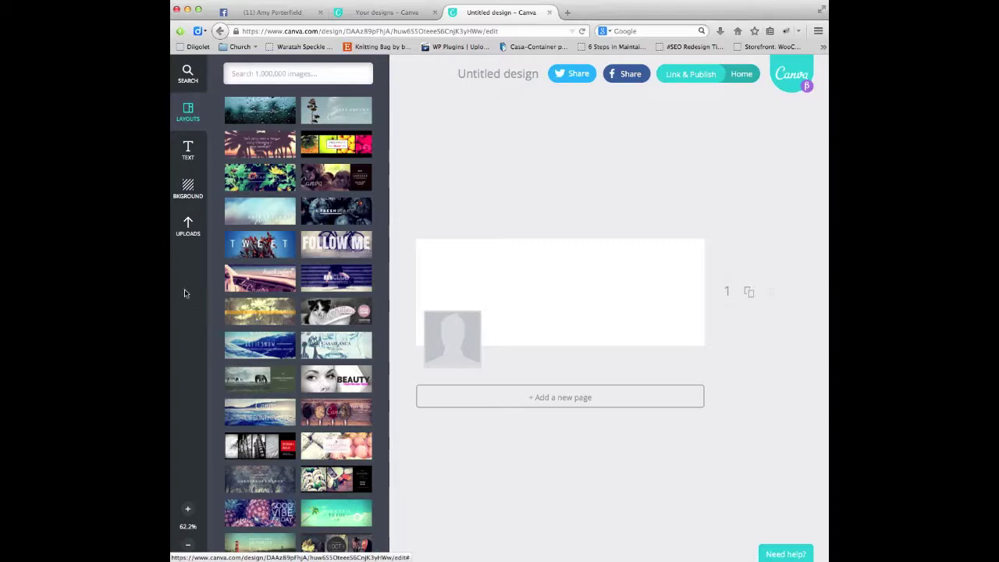
Browse the ready-made layouts offered for the Facebook cover
{"action": "scroll", "coordinate": [290, 245], "scroll_direction": "down", "scroll_amount": 3}
{"action": "scroll", "coordinate": [290, 245], "scroll_direction": "down", "scroll_amount": 6}
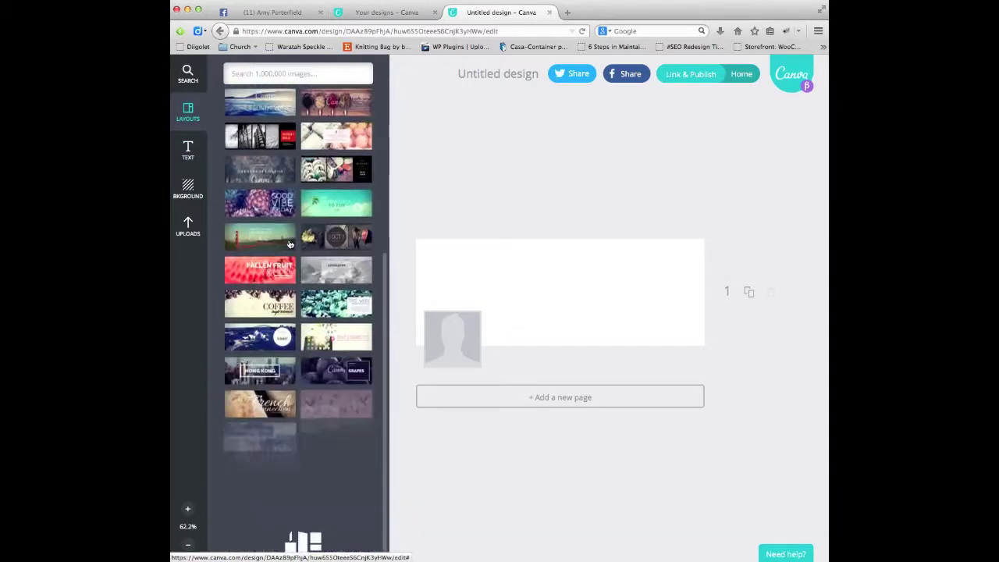
{"action": "scroll", "coordinate": [289, 244], "scroll_direction": "down", "scroll_amount": 3}
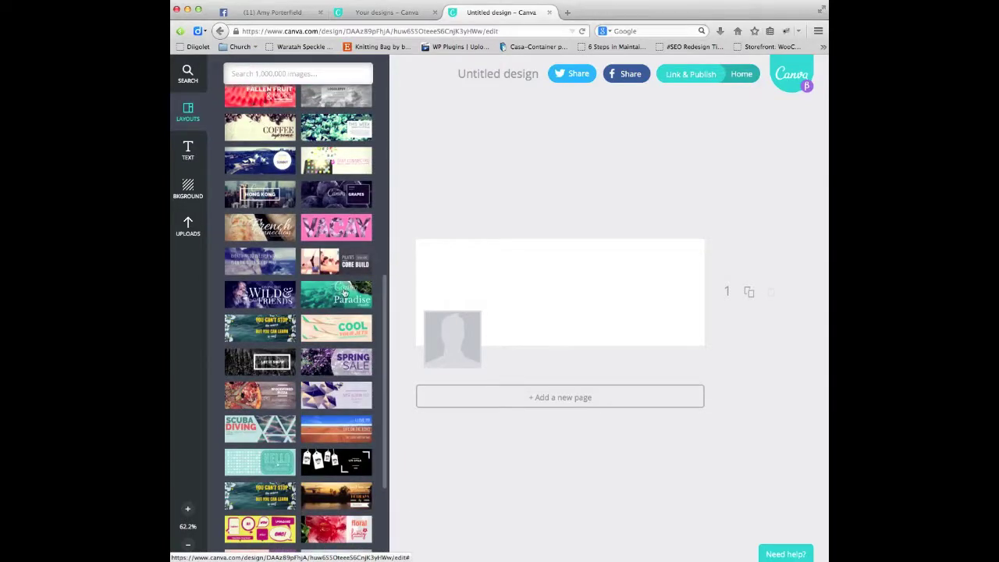
{"action": "scroll", "coordinate": [258, 431], "scroll_direction": "down", "scroll_amount": 7}
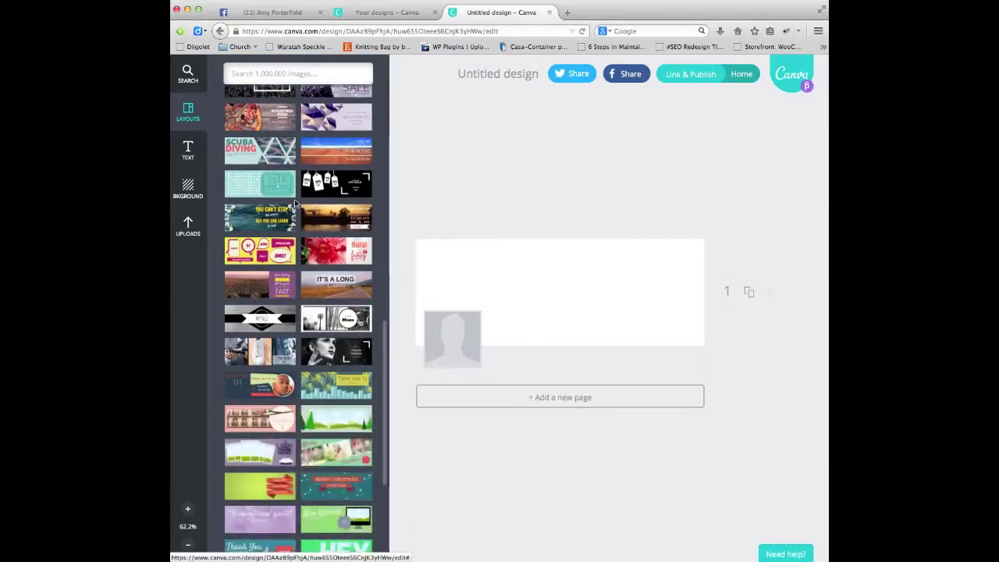
{"action": "scroll", "coordinate": [294, 199], "scroll_direction": "up", "scroll_amount": 10}
{"action": "scroll", "coordinate": [294, 199], "scroll_direction": "up", "scroll_amount": 5}
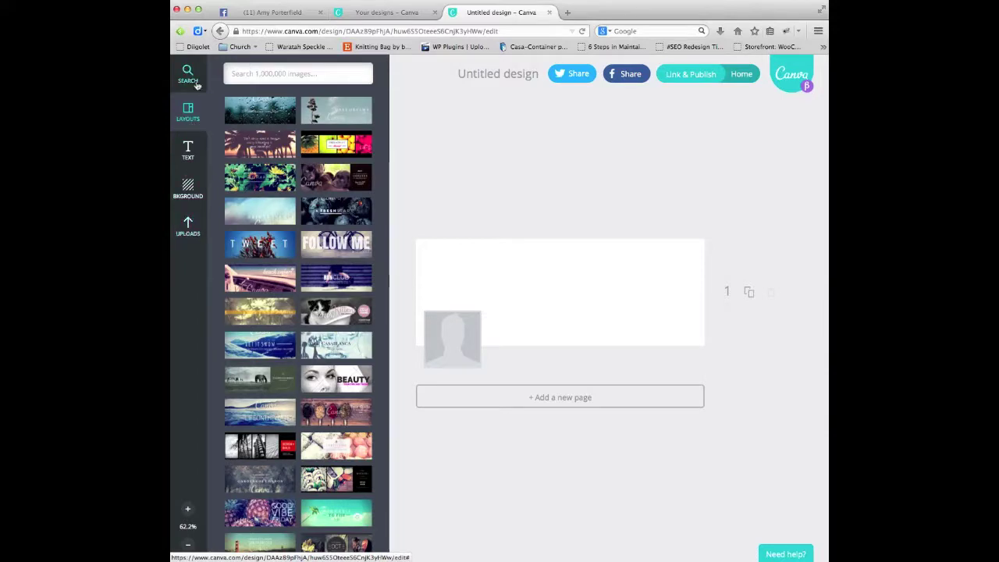
Examine the Facebook photos and the previously uploaded images available for the cover
{"action": "left_click", "coordinate": [188, 224]}
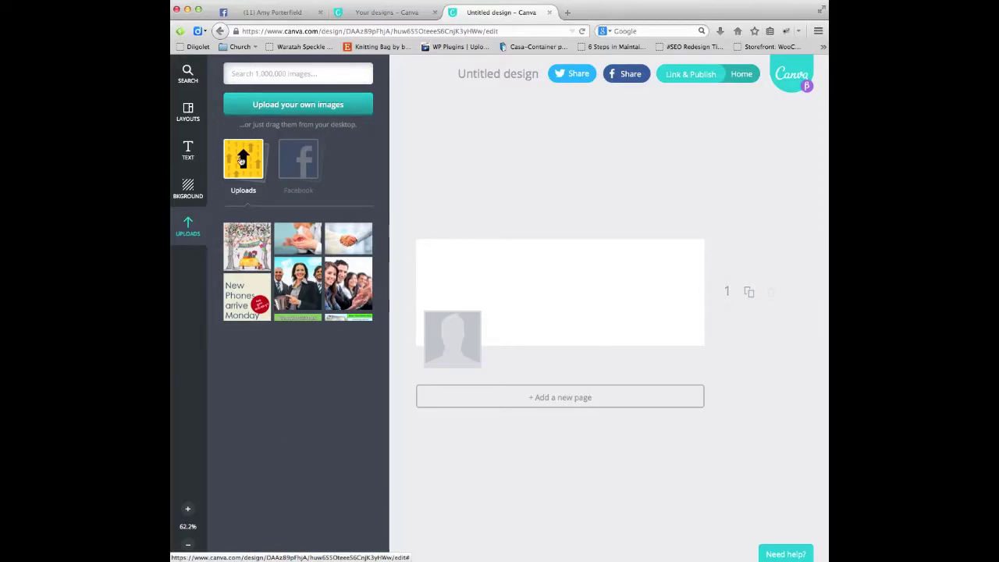
{"action": "left_click", "coordinate": [300, 158]}
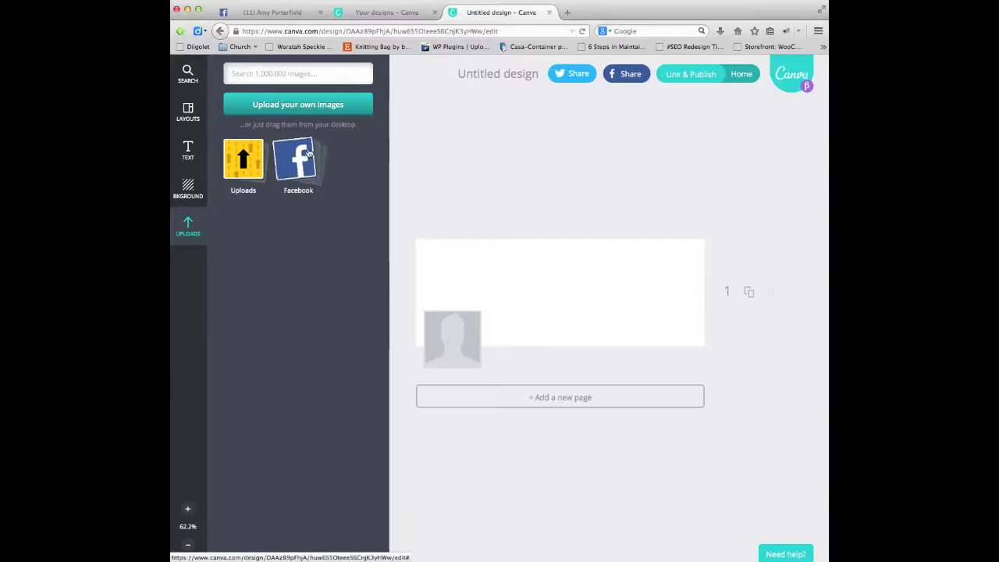
{"action": "left_click", "coordinate": [308, 153]}
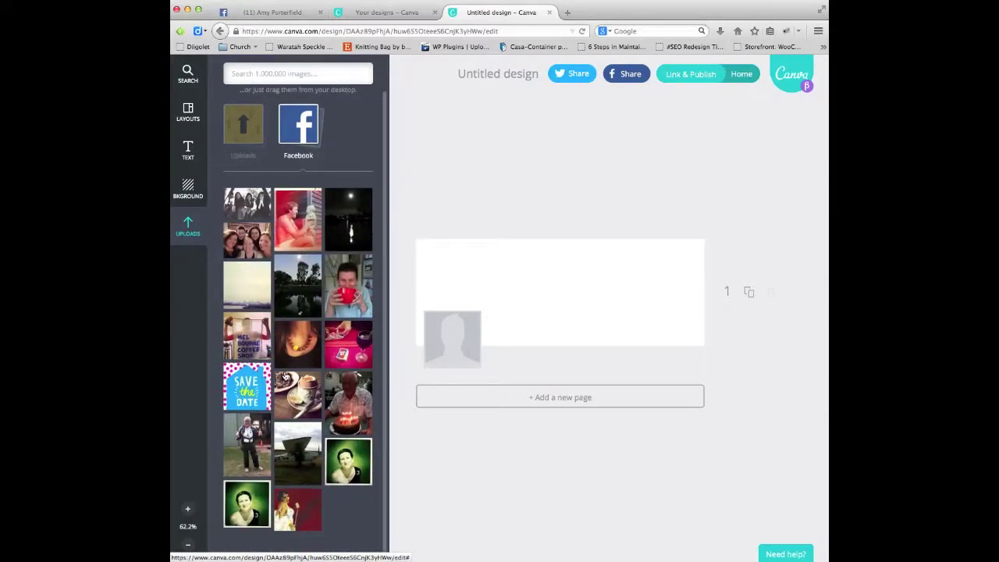
{"action": "left_click", "coordinate": [246, 169]}
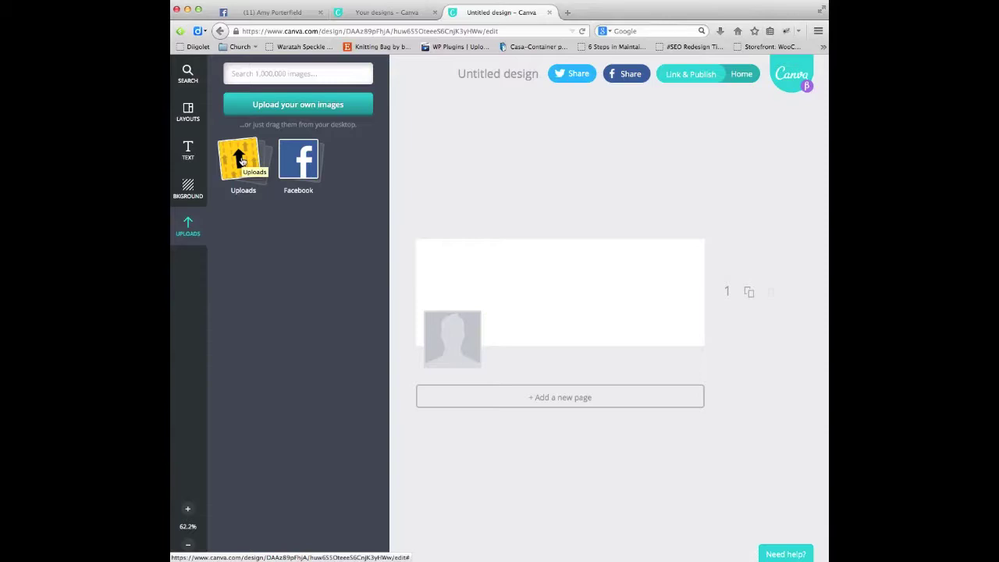
{"action": "left_click", "coordinate": [242, 161]}
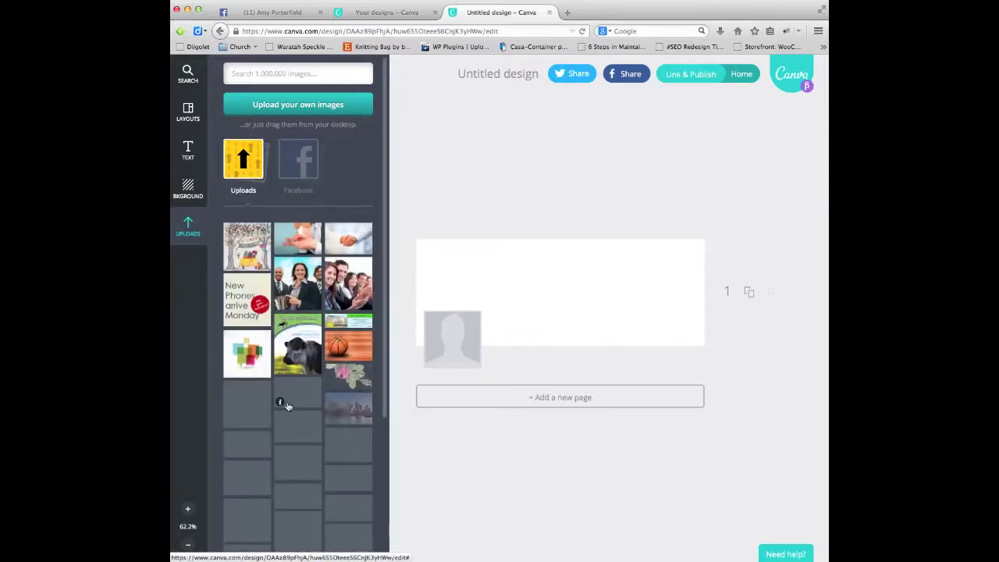
{"action": "scroll", "coordinate": [287, 406], "scroll_direction": "down", "scroll_amount": 5}
{"action": "scroll", "coordinate": [287, 407], "scroll_direction": "down", "scroll_amount": 1}
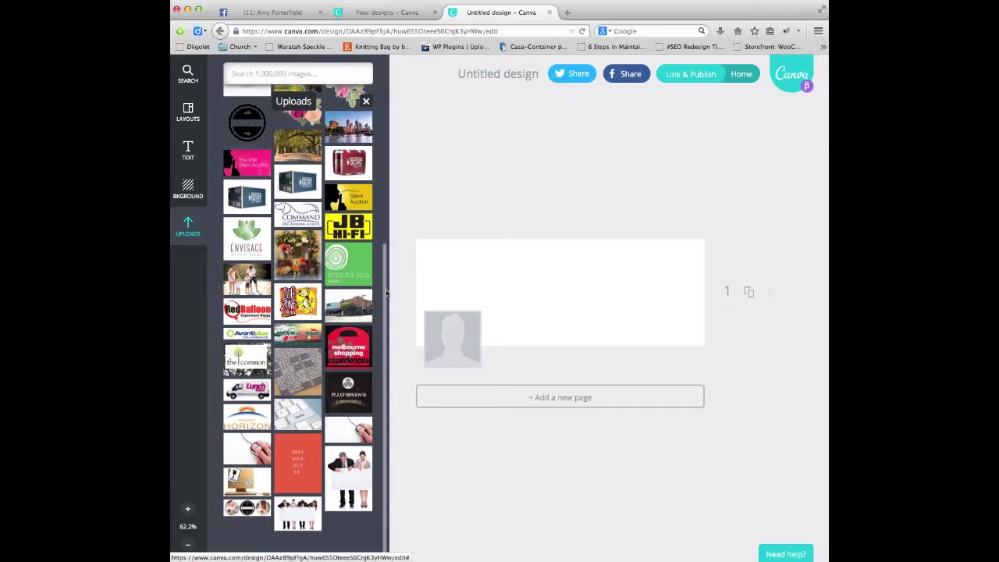
{"action": "left_click_drag", "start_coordinate": [385, 293], "coordinate": [393, 50]}
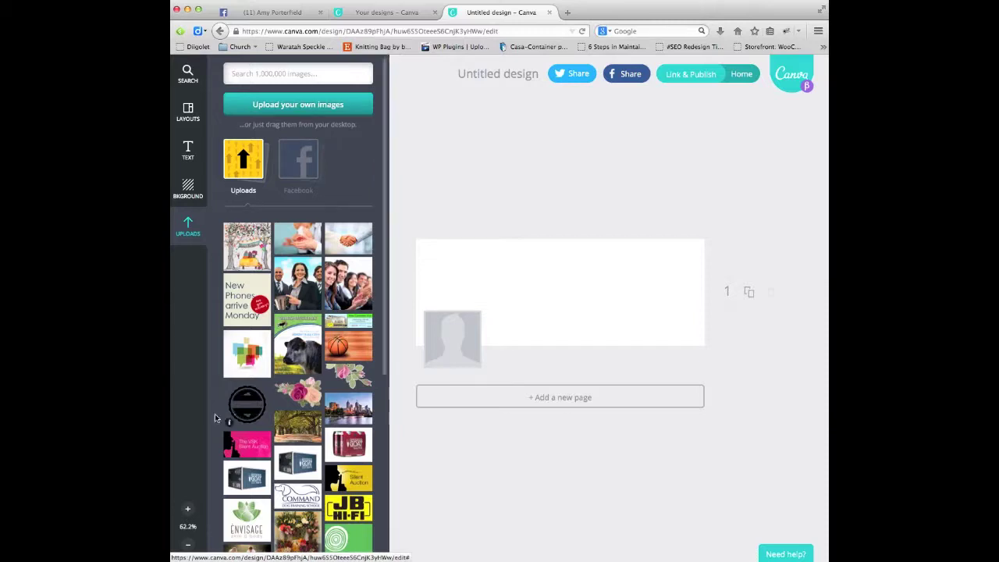
{"action": "scroll", "coordinate": [282, 472], "scroll_direction": "down", "scroll_amount": 5}
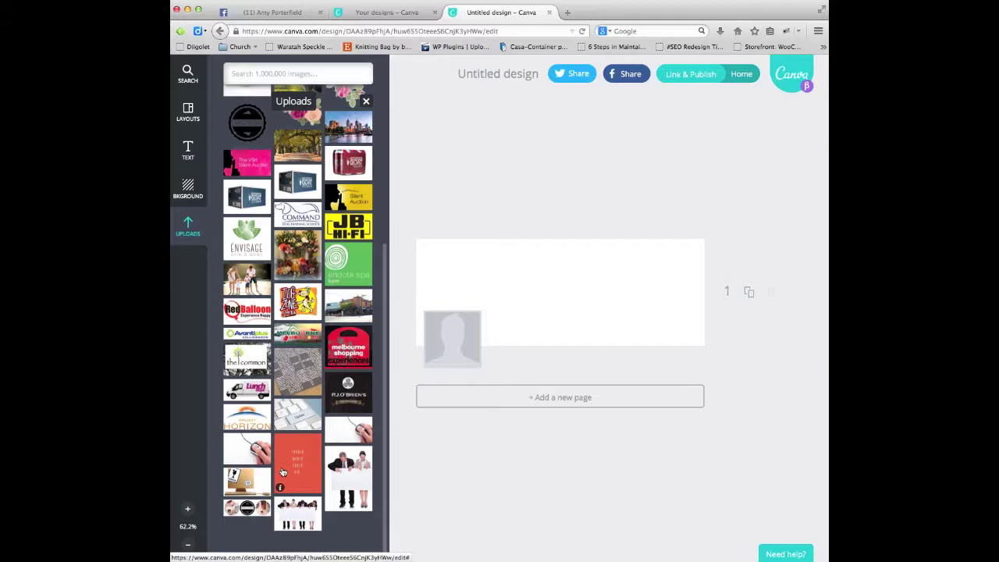
{"action": "scroll", "coordinate": [283, 473], "scroll_direction": "up", "scroll_amount": 5}
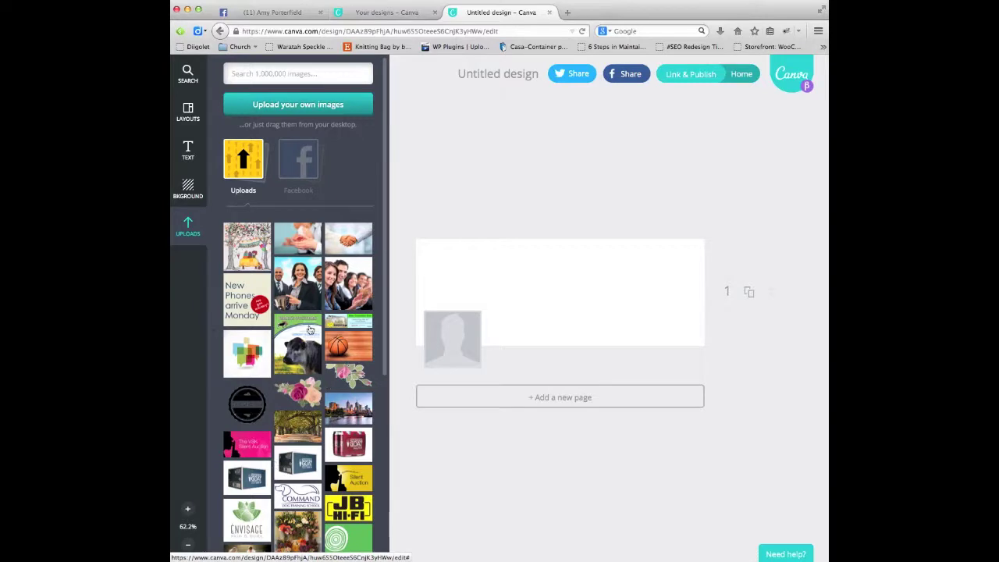
Add the uploaded clapping-hands photo to the cover, enlarge it to span the full width and reposition it with the hands in frame
{"action": "left_click", "coordinate": [306, 239]}
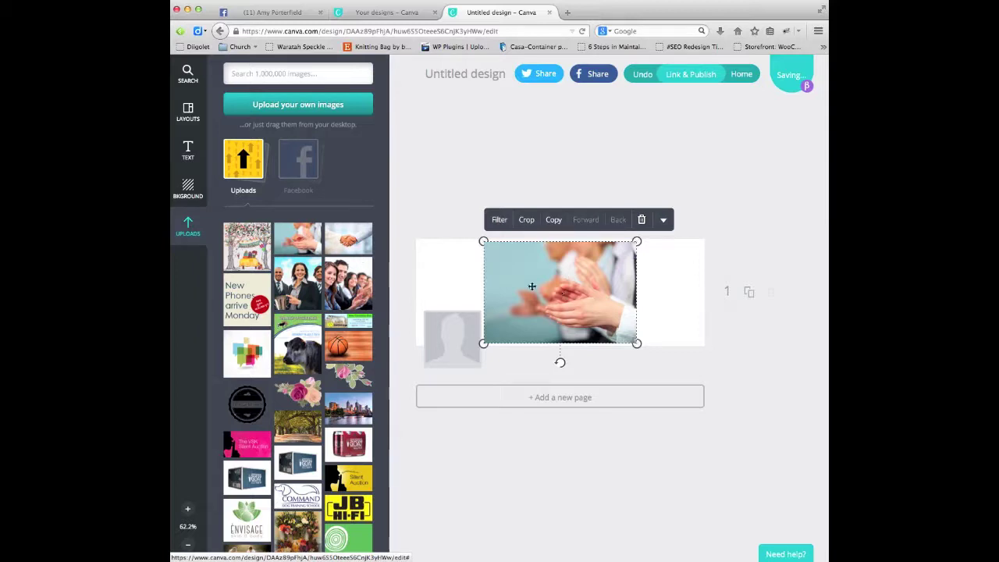
{"action": "left_click_drag", "start_coordinate": [483, 242], "coordinate": [395, 208]}
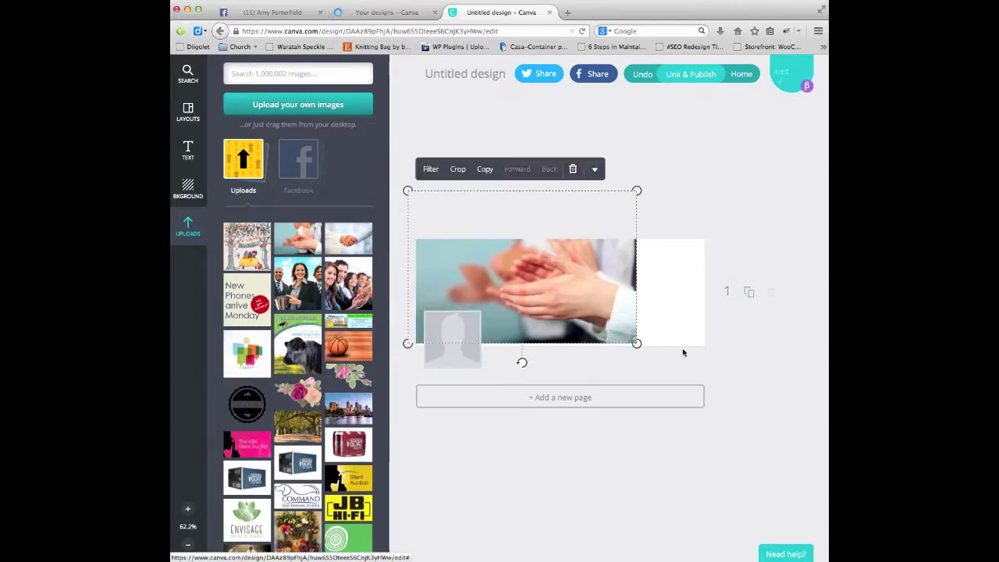
{"action": "left_click_drag", "start_coordinate": [693, 376], "coordinate": [713, 384]}
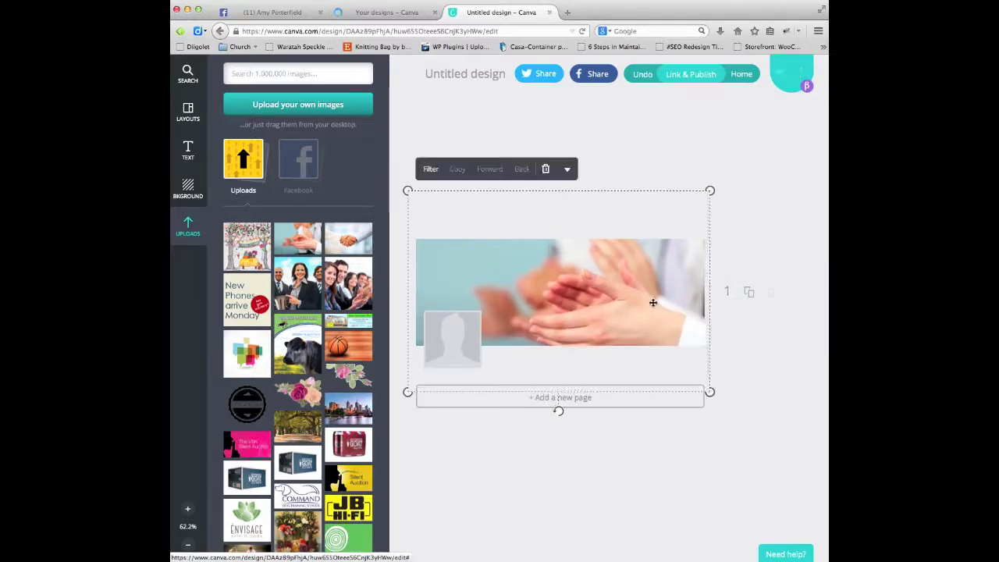
{"action": "left_click_drag", "start_coordinate": [653, 305], "coordinate": [658, 281]}
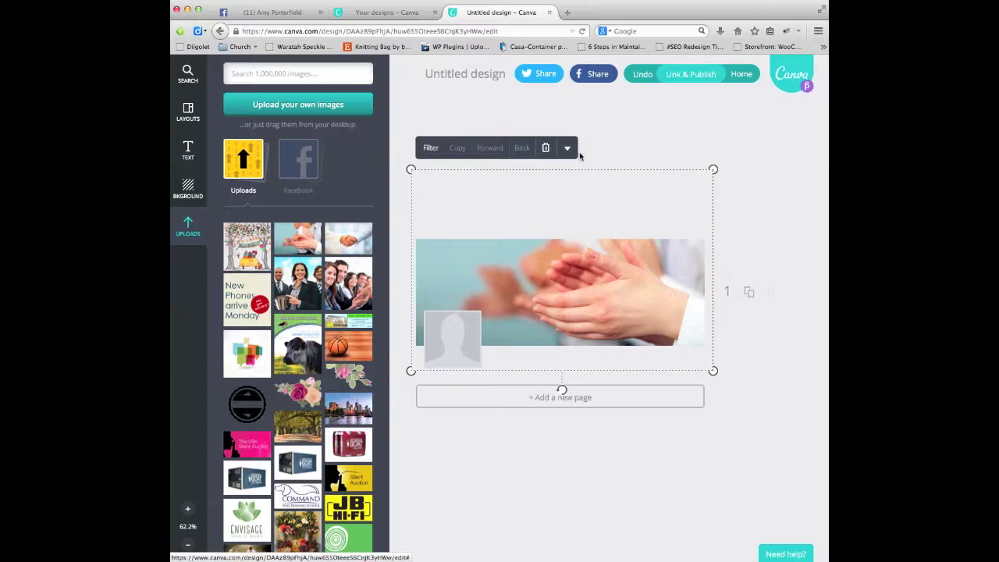
{"action": "left_click_drag", "start_coordinate": [589, 271], "coordinate": [586, 289]}
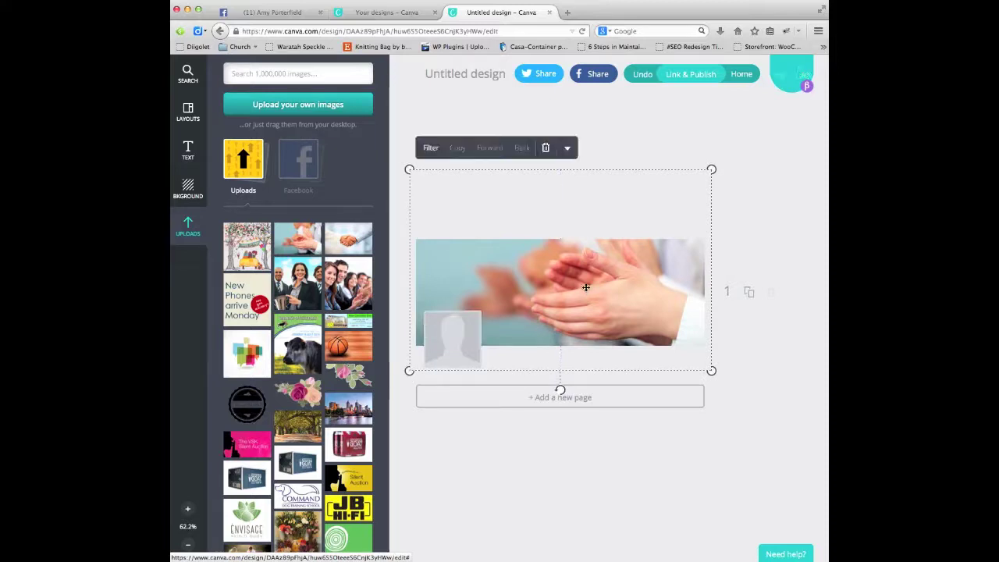
{"action": "left_click", "coordinate": [582, 266]}
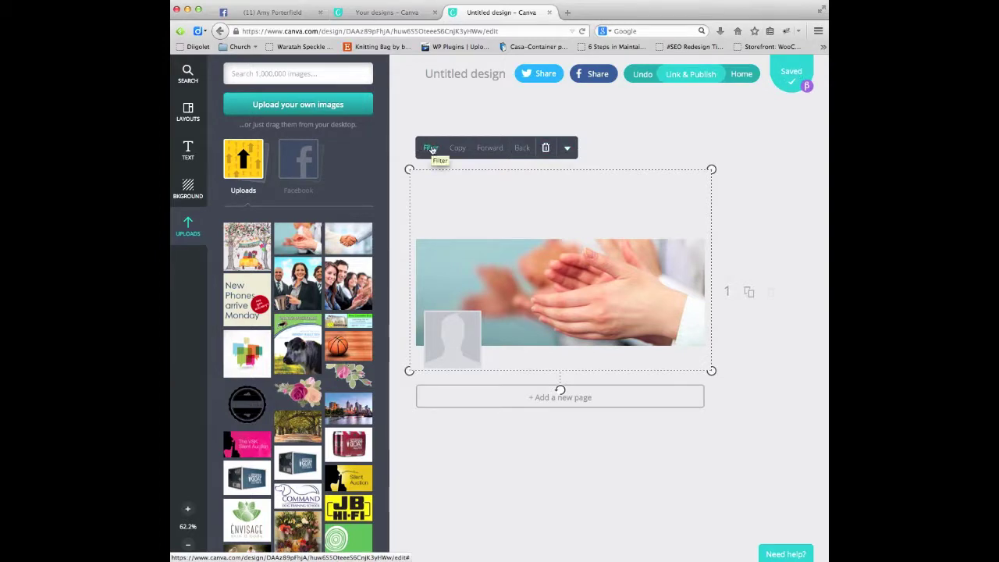
Compare the Drama, Epic, Festive and Grayscale filters on the clapping-hands photo and apply the Epic filter
{"action": "left_click", "coordinate": [431, 148]}
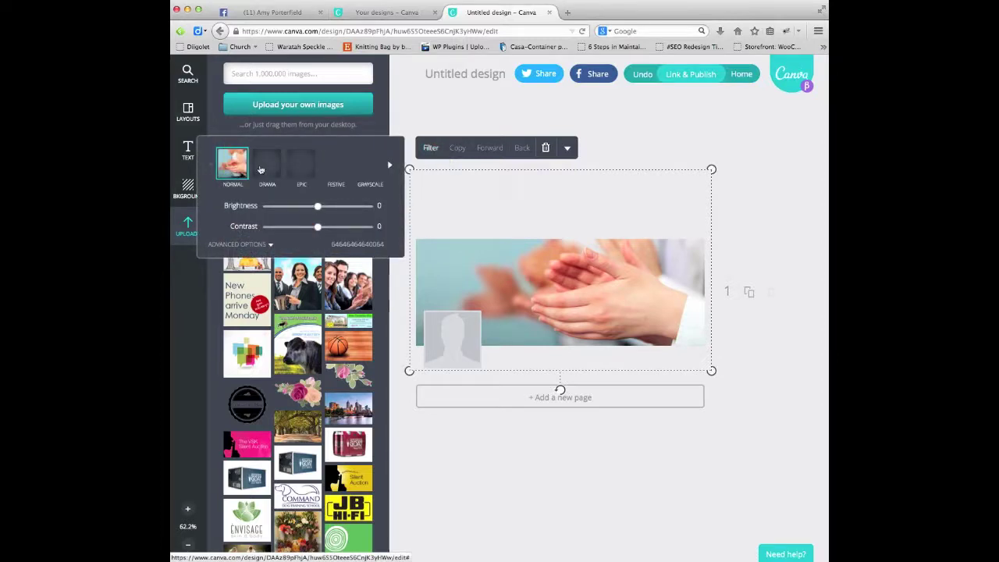
{"action": "left_click", "coordinate": [264, 168]}
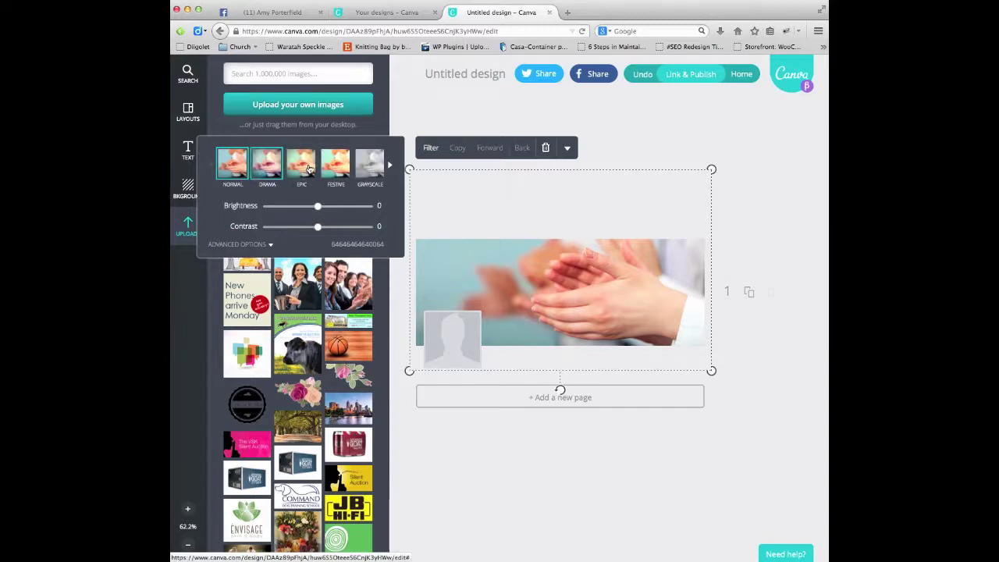
{"action": "left_click", "coordinate": [310, 167]}
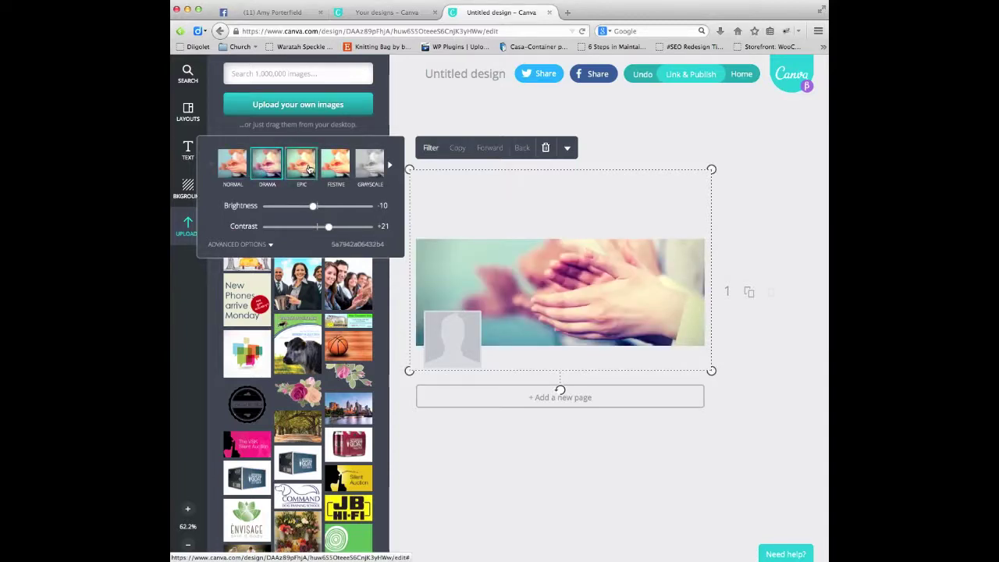
{"action": "left_click", "coordinate": [347, 169]}
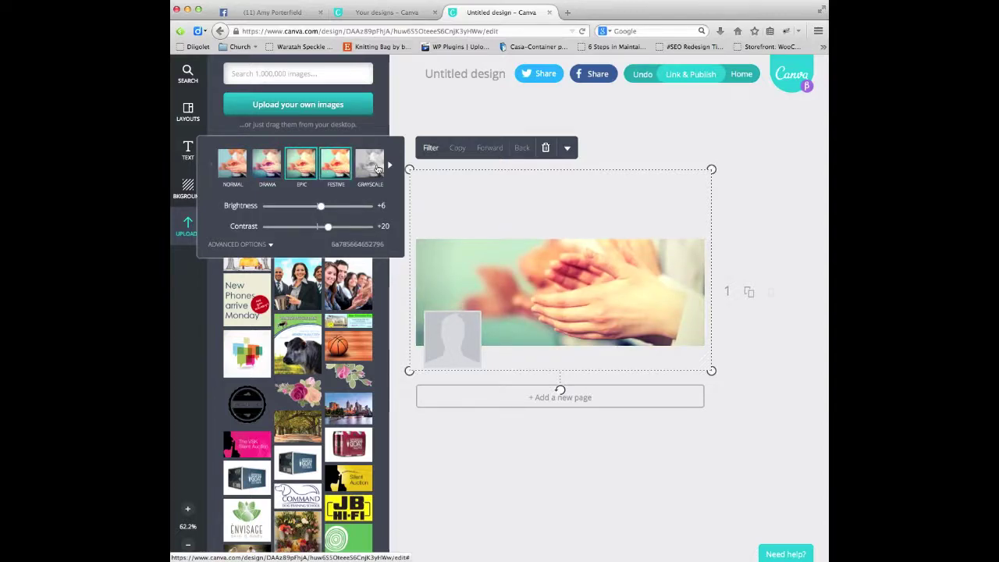
{"action": "left_click", "coordinate": [378, 168]}
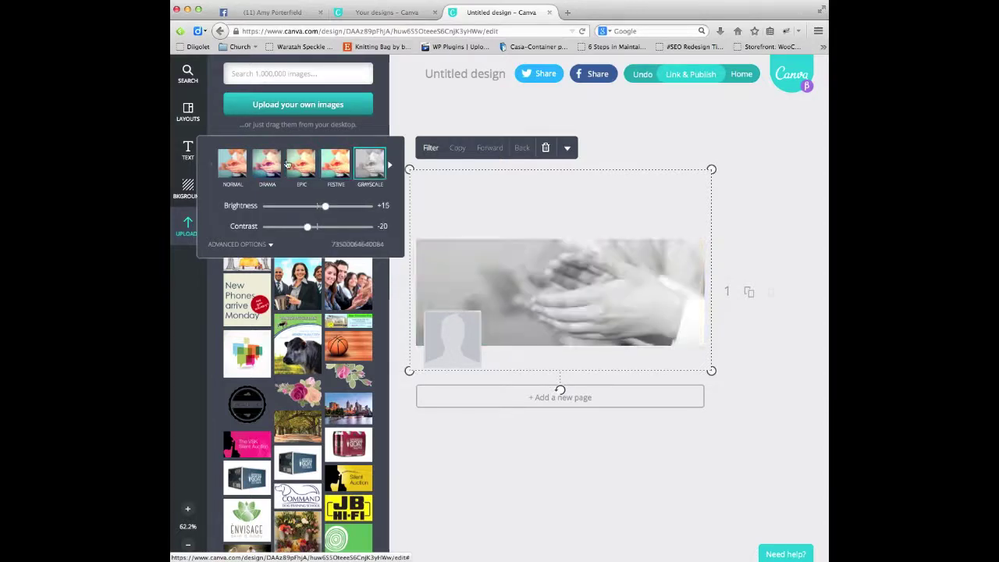
{"action": "left_click", "coordinate": [389, 165]}
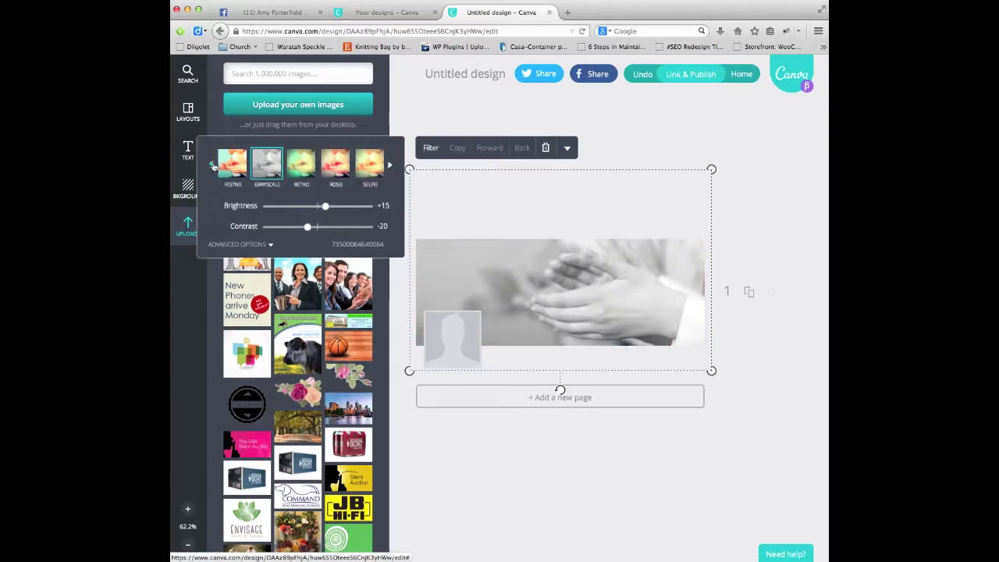
{"action": "left_click", "coordinate": [213, 167]}
{"action": "left_click", "coordinate": [302, 164]}
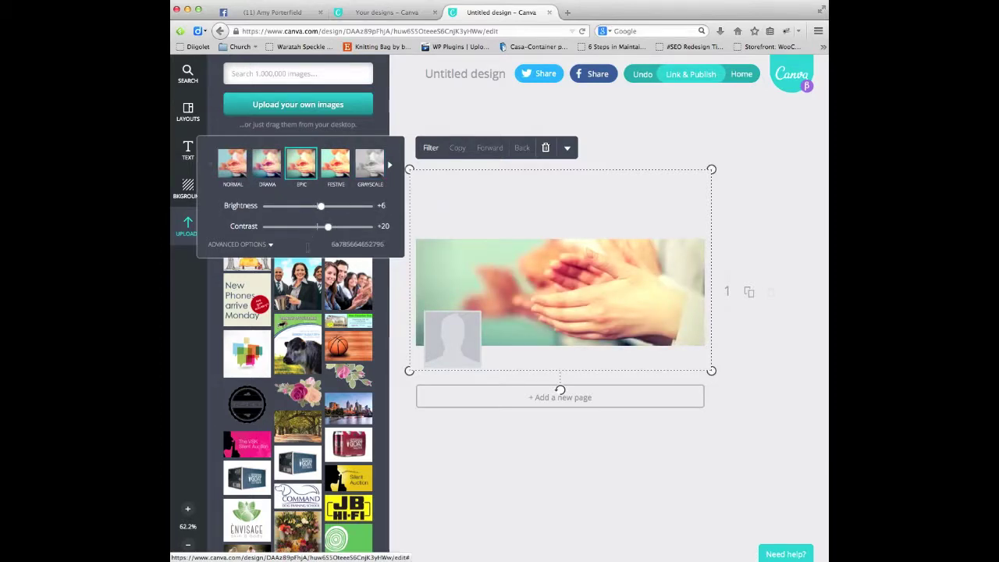
Flip the clapping-hands photo horizontally and deselect it
{"action": "left_click", "coordinate": [569, 150]}
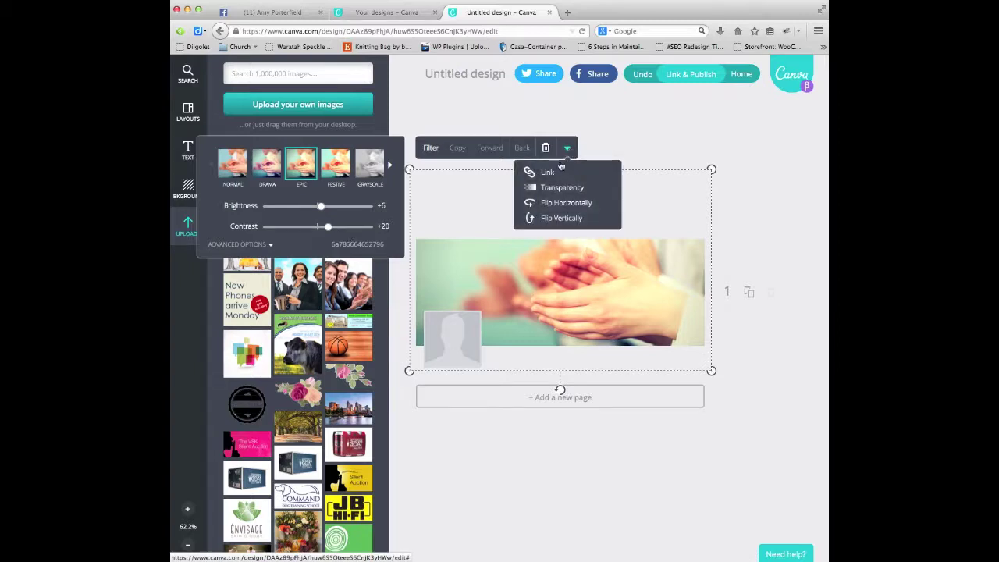
{"action": "left_click", "coordinate": [576, 205]}
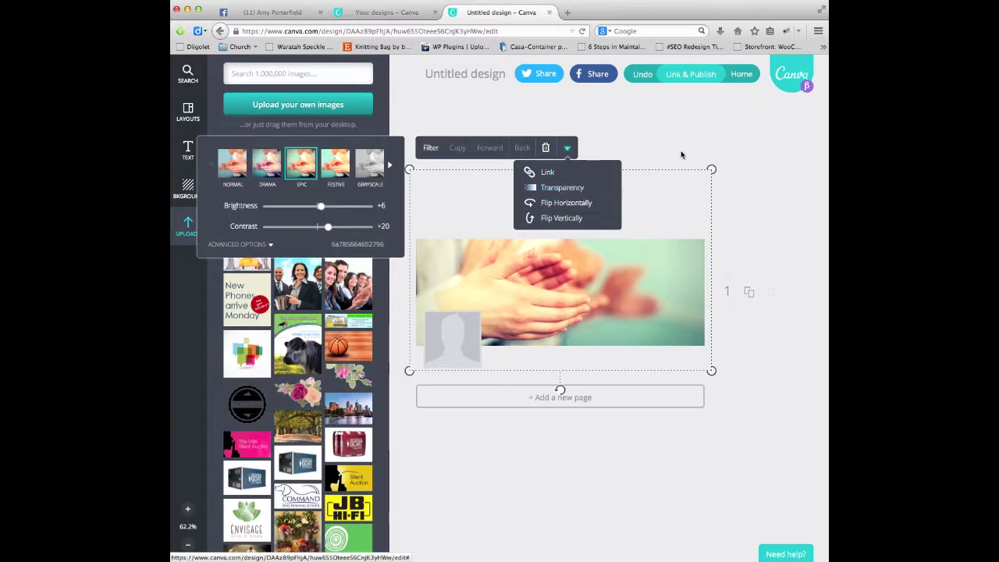
{"action": "left_click", "coordinate": [785, 351]}
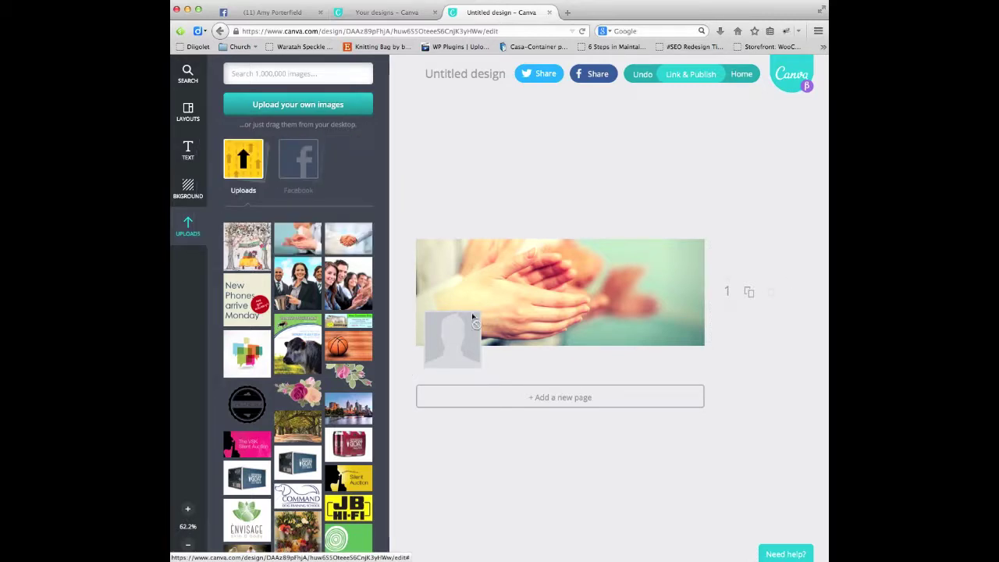
Browse the background colours, textures and images offered for the cover
{"action": "left_click", "coordinate": [189, 194]}
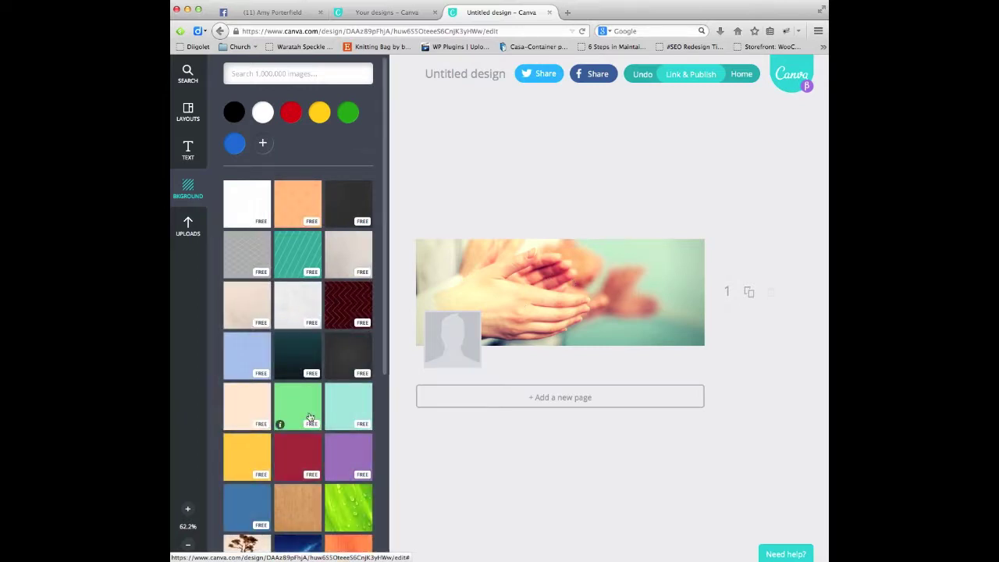
{"action": "scroll", "coordinate": [311, 416], "scroll_direction": "down", "scroll_amount": 5}
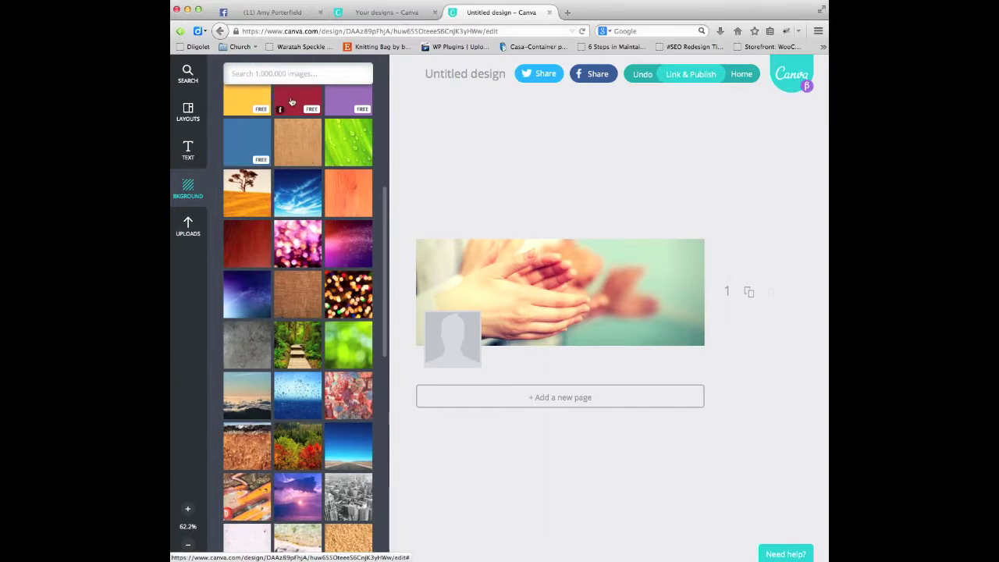
{"action": "scroll", "coordinate": [306, 202], "scroll_direction": "up", "scroll_amount": 5}
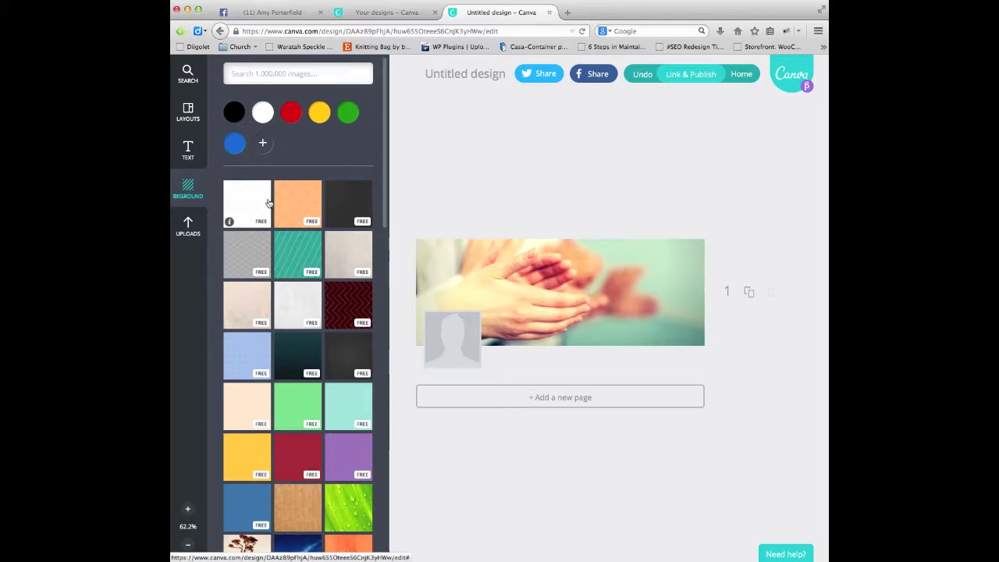
Examine the text styles and ready-made text graphics, such as badges, speech bubbles and banners, available for the cover
{"action": "left_click", "coordinate": [187, 153]}
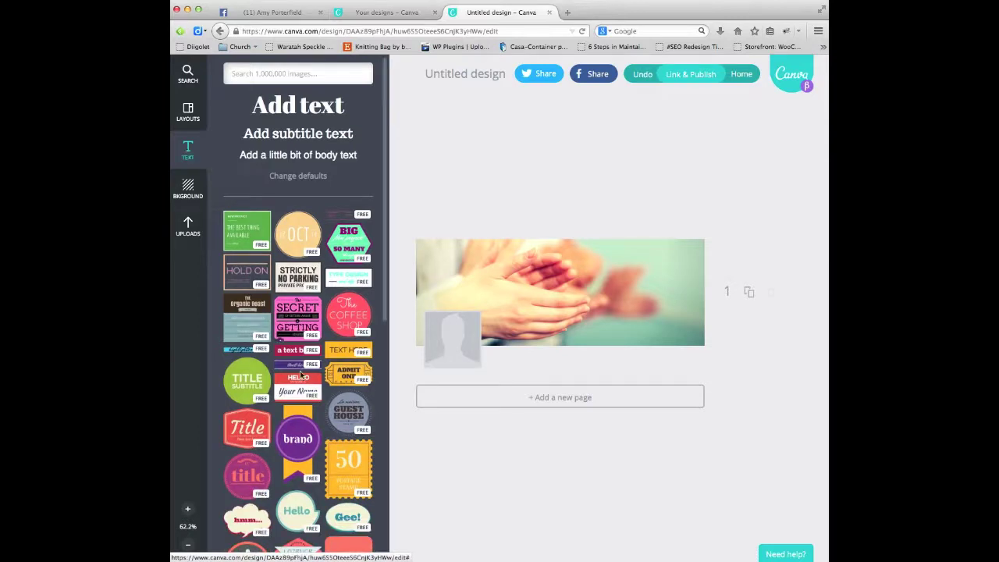
{"action": "scroll", "coordinate": [324, 388], "scroll_direction": "down", "scroll_amount": 10}
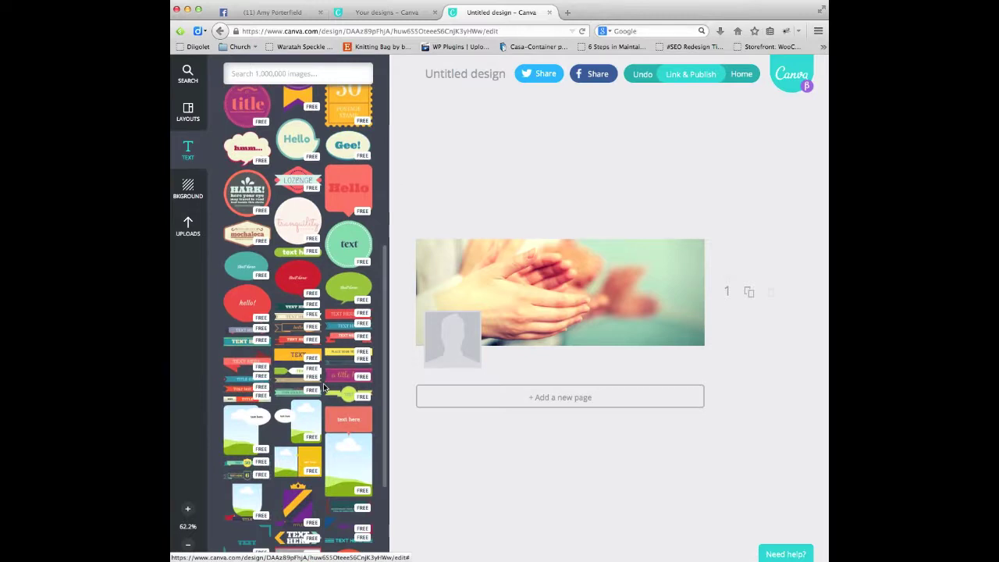
{"action": "scroll", "coordinate": [324, 385], "scroll_direction": "down", "scroll_amount": 5}
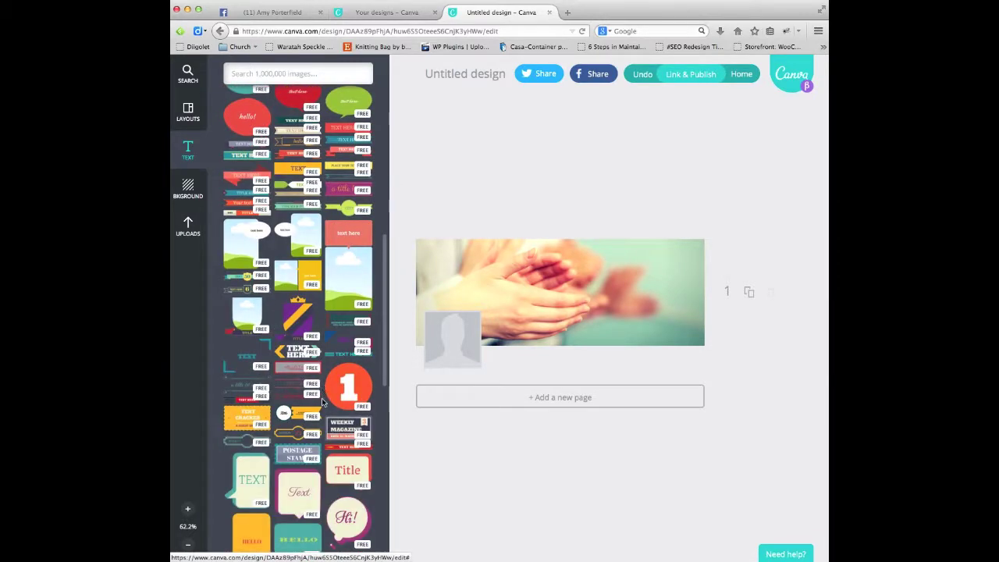
{"action": "scroll", "coordinate": [323, 387], "scroll_direction": "down", "scroll_amount": 14}
{"action": "scroll", "coordinate": [322, 402], "scroll_direction": "down", "scroll_amount": 2}
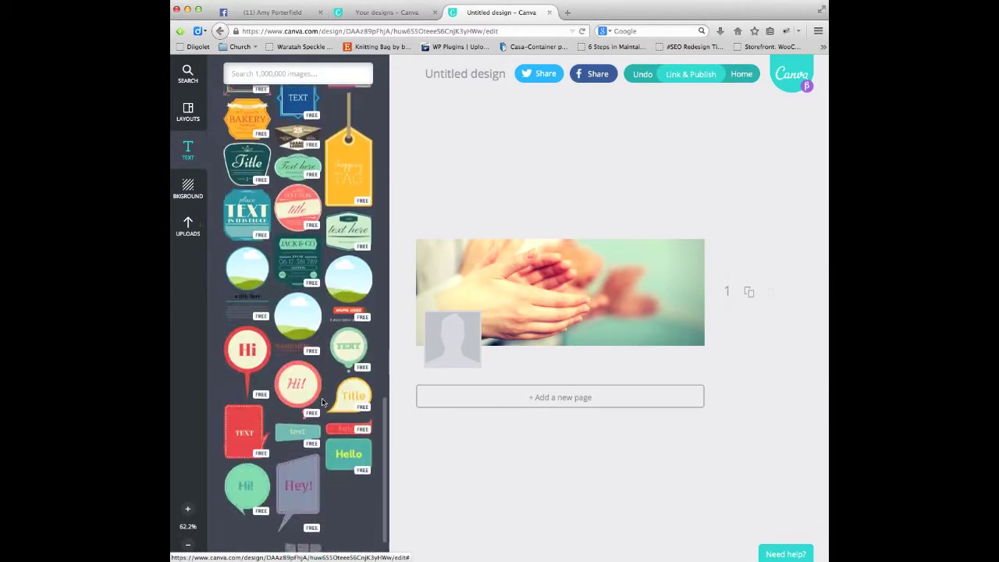
{"action": "scroll", "coordinate": [322, 402], "scroll_direction": "down", "scroll_amount": 9}
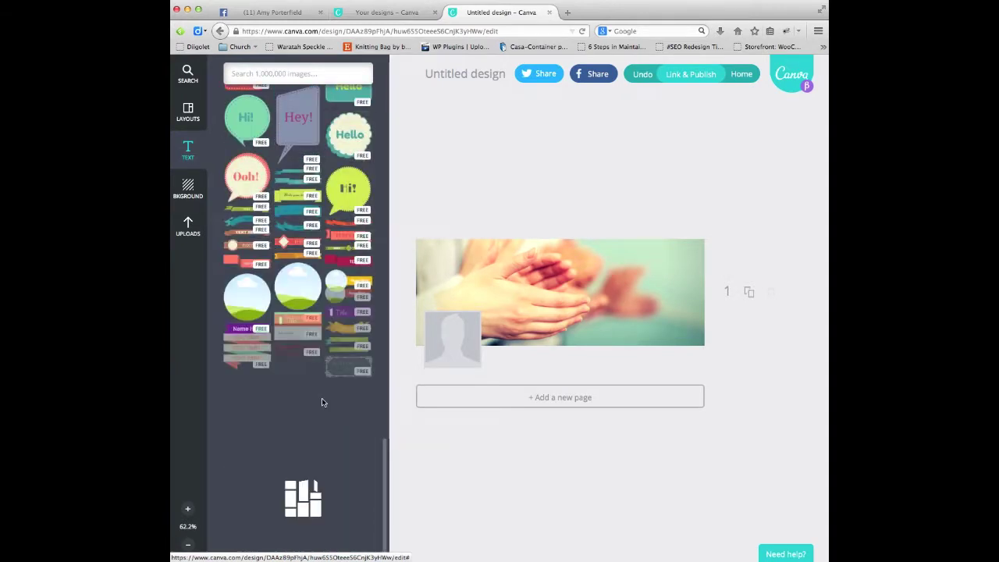
{"action": "scroll", "coordinate": [322, 402], "scroll_direction": "down", "scroll_amount": 4}
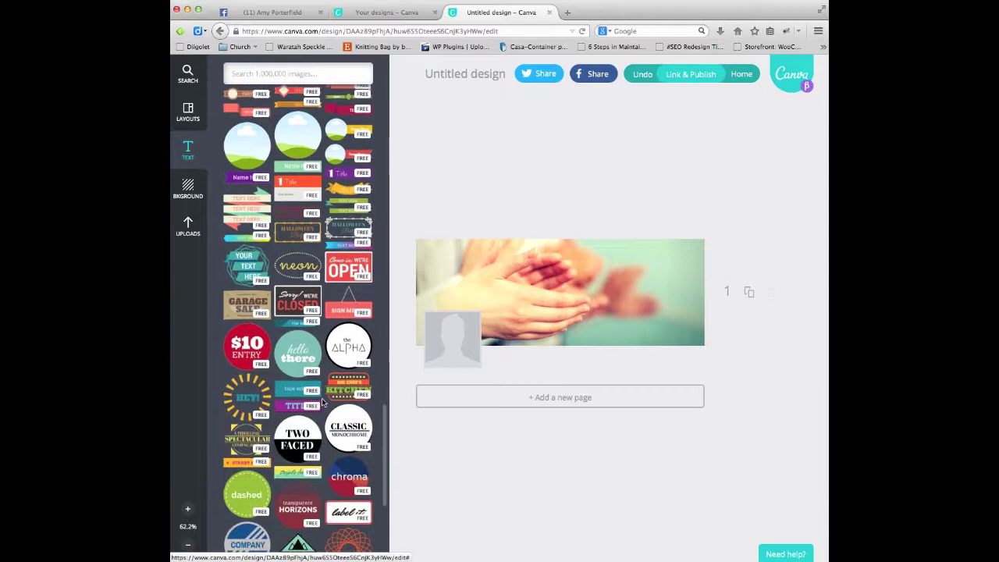
{"action": "scroll", "coordinate": [322, 402], "scroll_direction": "down", "scroll_amount": 6}
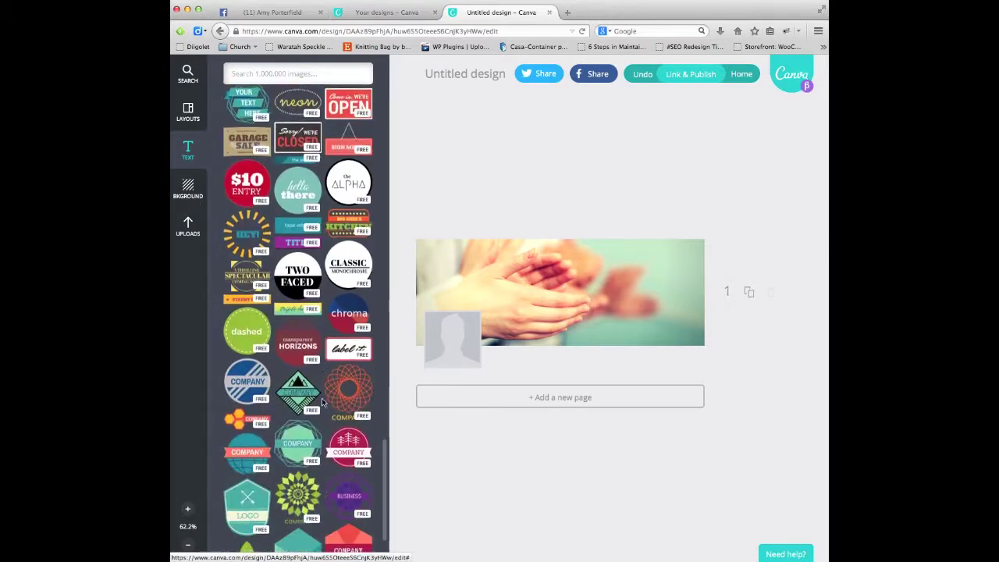
{"action": "scroll", "coordinate": [322, 402], "scroll_direction": "down", "scroll_amount": 1}
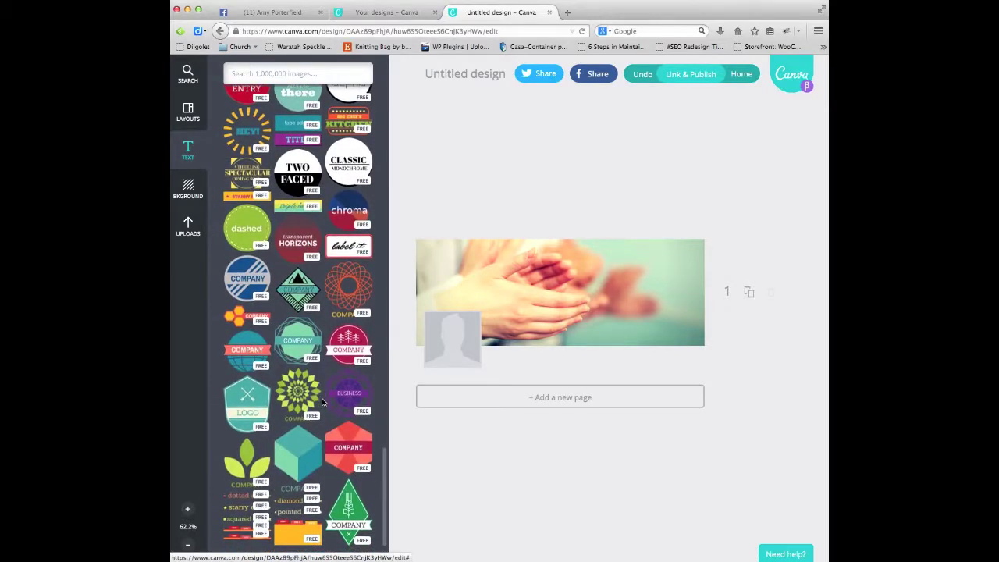
{"action": "scroll", "coordinate": [323, 402], "scroll_direction": "down", "scroll_amount": 4}
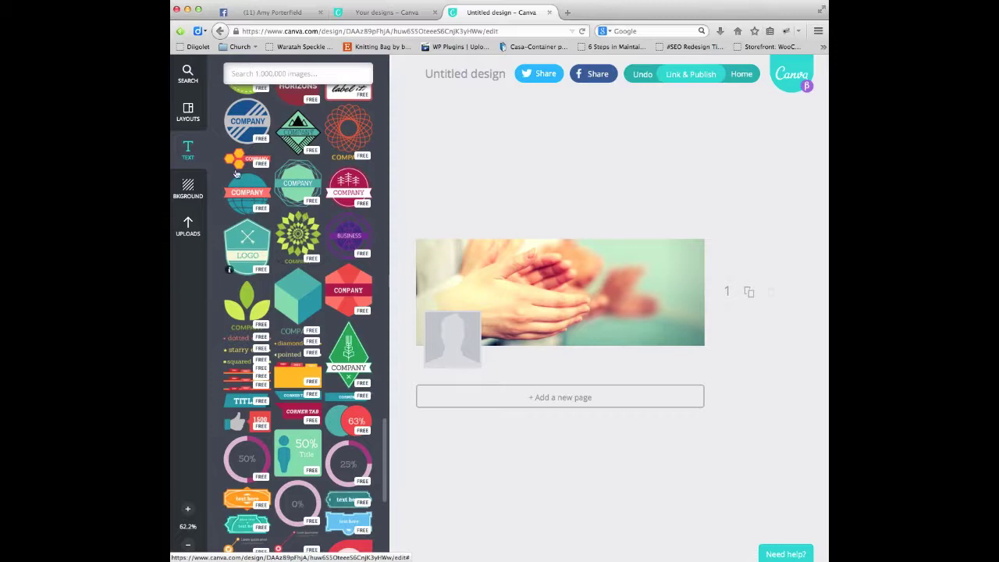
{"action": "scroll", "coordinate": [336, 156], "scroll_direction": "down", "scroll_amount": 10}
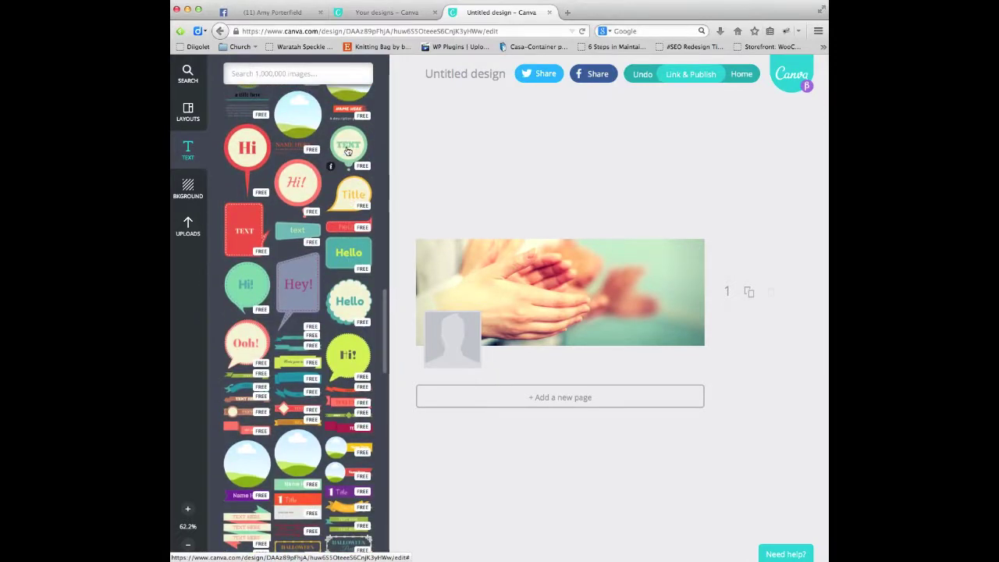
{"action": "scroll", "coordinate": [348, 151], "scroll_direction": "down", "scroll_amount": 6}
{"action": "scroll", "coordinate": [348, 151], "scroll_direction": "up", "scroll_amount": 15}
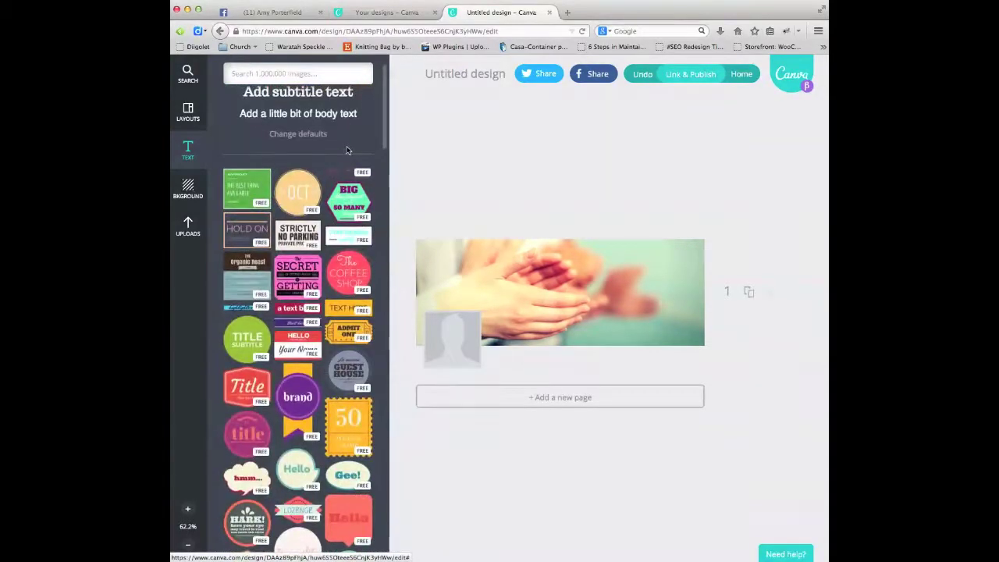
{"action": "scroll", "coordinate": [325, 300], "scroll_direction": "down", "scroll_amount": 5}
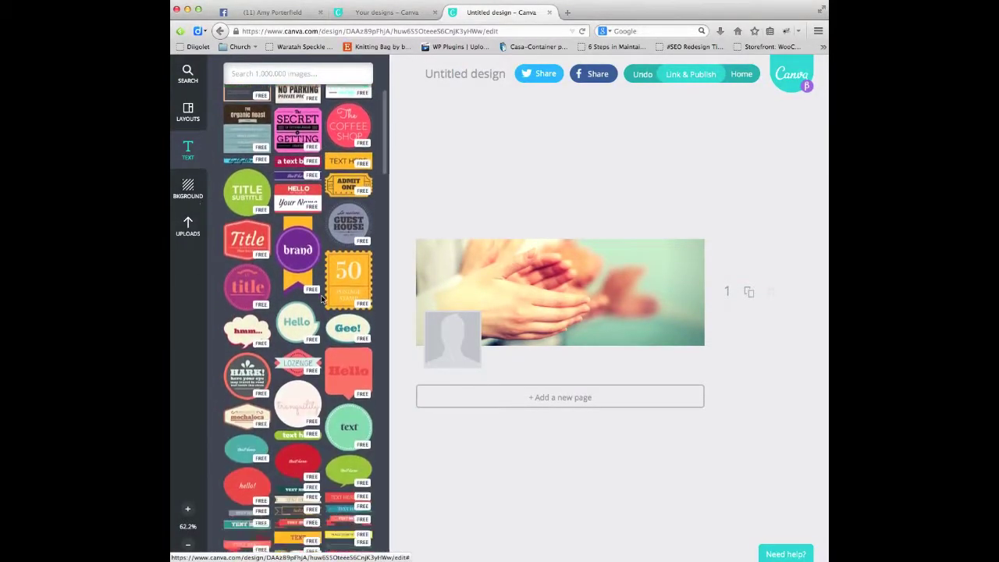
{"action": "scroll", "coordinate": [323, 299], "scroll_direction": "down", "scroll_amount": 1}
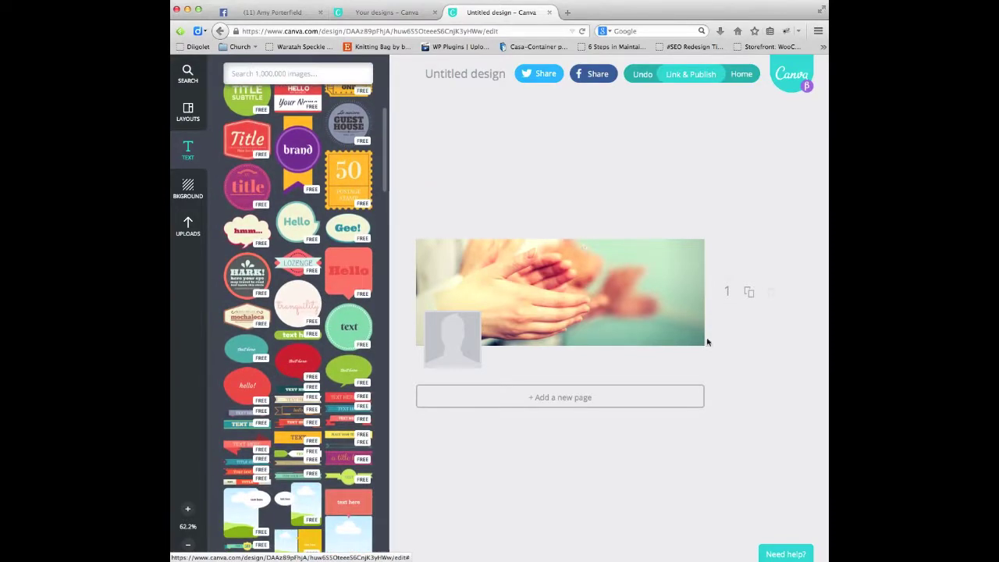
Add the red "hello!" speech bubble to the cover, shrink it slightly and place it near the middle of the photo
{"action": "left_click", "coordinate": [248, 382]}
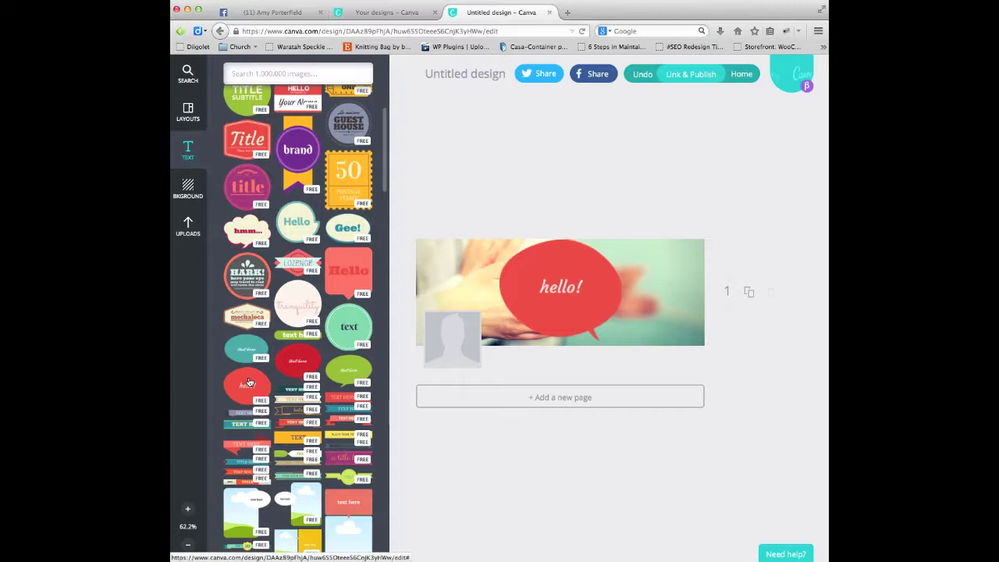
{"action": "left_click", "coordinate": [561, 247]}
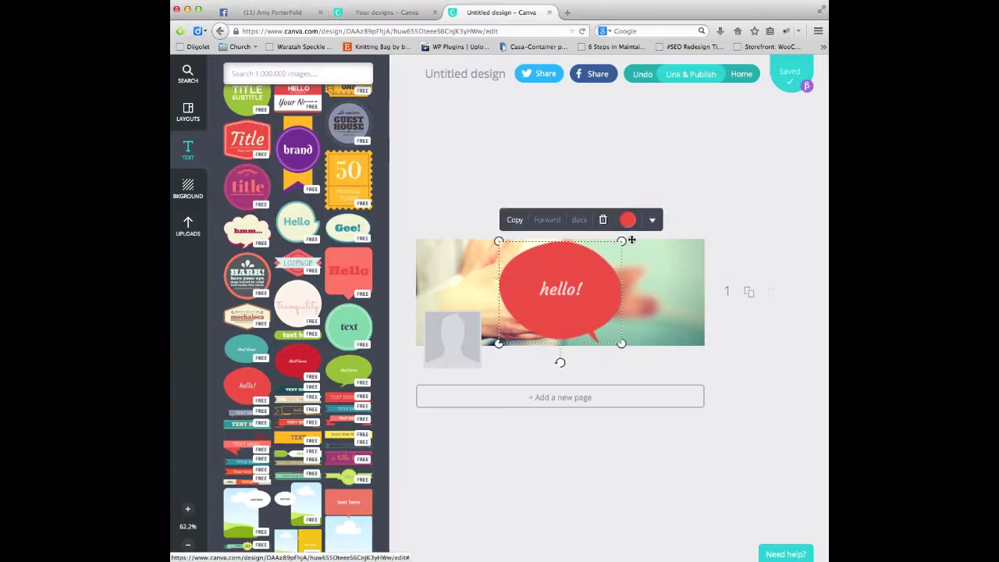
{"action": "mouse_move", "coordinate": [544, 262]}
{"action": "left_mouse_down"}
{"action": "mouse_move", "coordinate": [635, 264]}
{"action": "mouse_move", "coordinate": [536, 263]}
{"action": "left_mouse_up"}
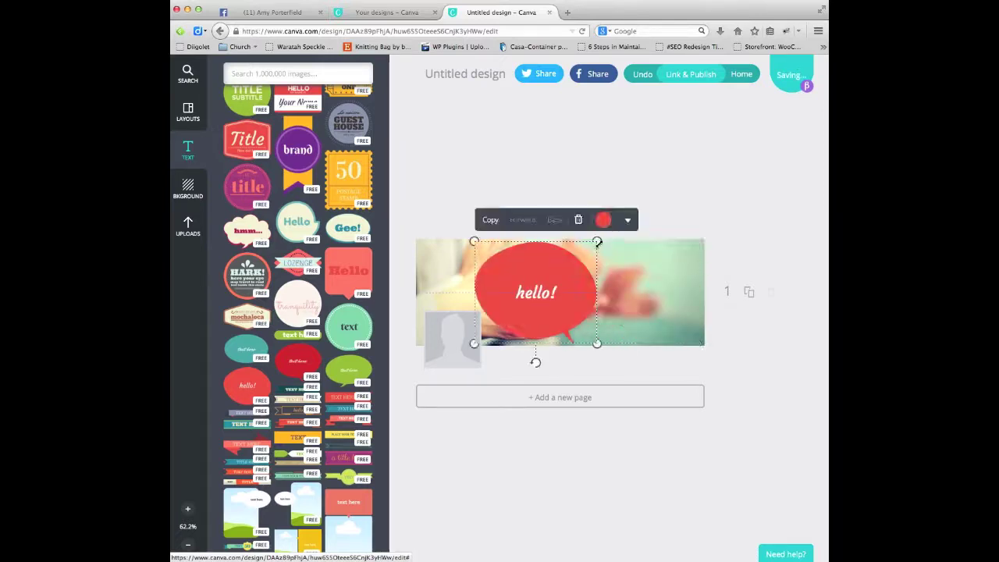
{"action": "left_click_drag", "start_coordinate": [598, 241], "coordinate": [608, 262]}
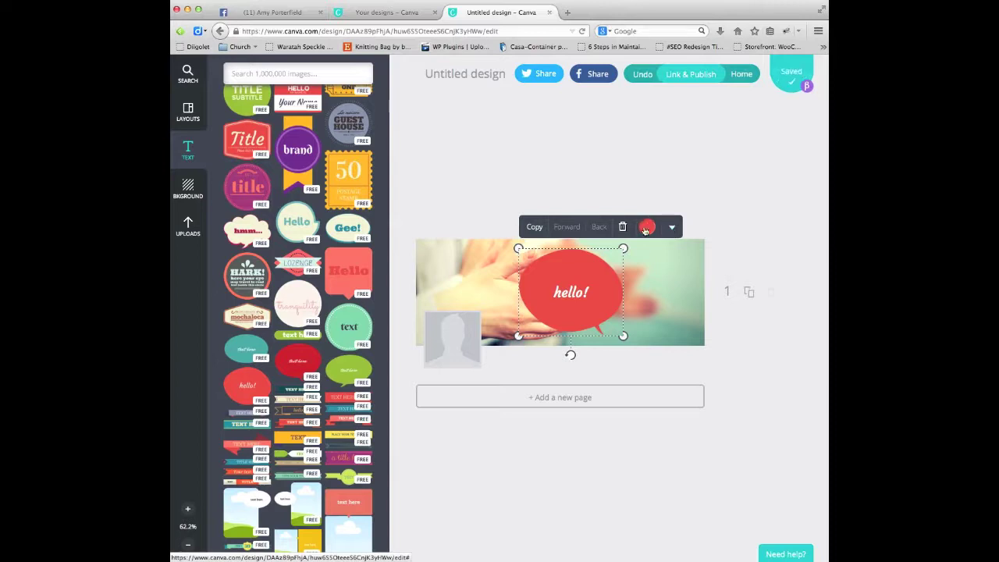
View the speech bubble's preset and custom colour choices, and set its transparency to about 70 on the 0 to 100 scale
{"action": "left_click", "coordinate": [647, 228]}
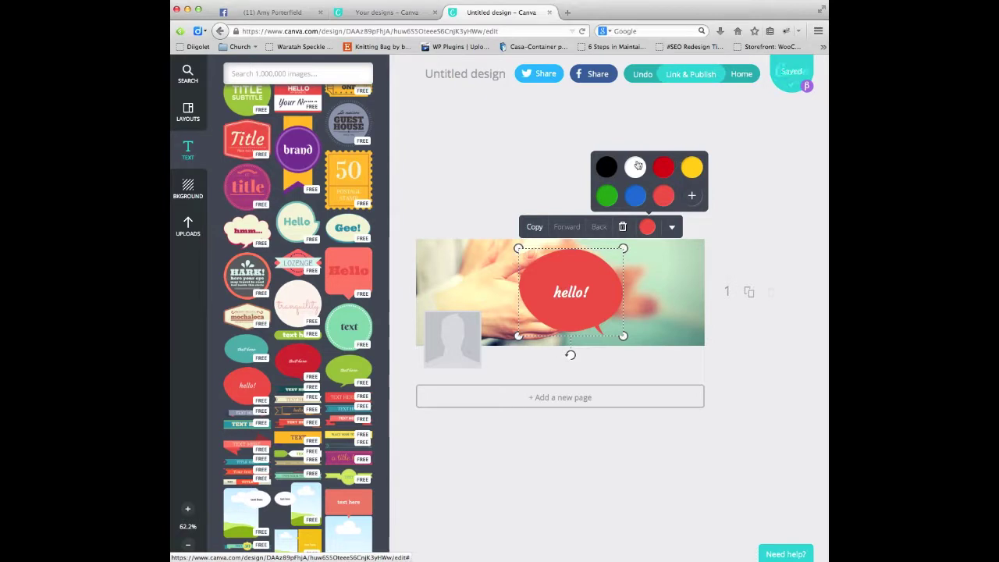
{"action": "left_click", "coordinate": [694, 197]}
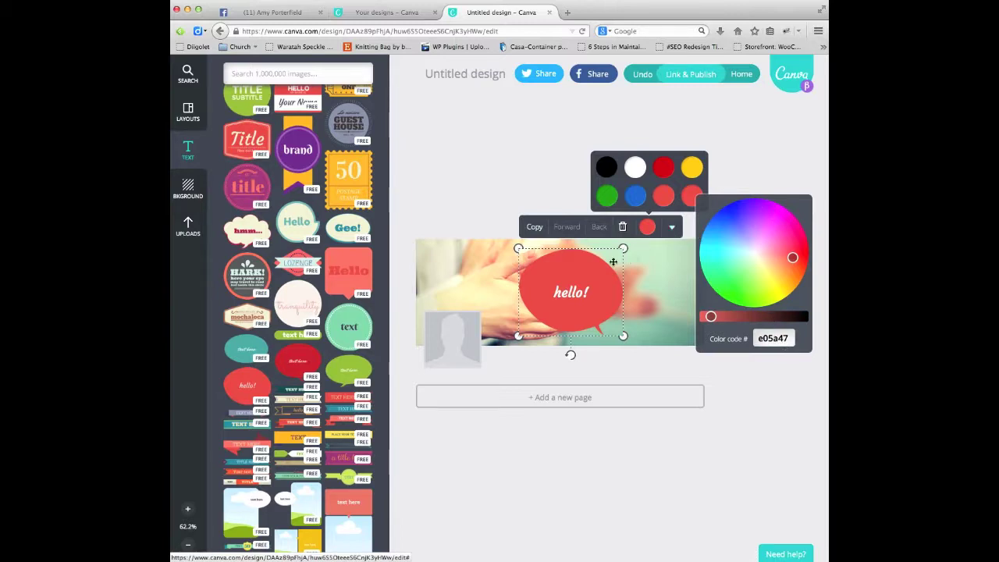
{"action": "left_click", "coordinate": [671, 227]}
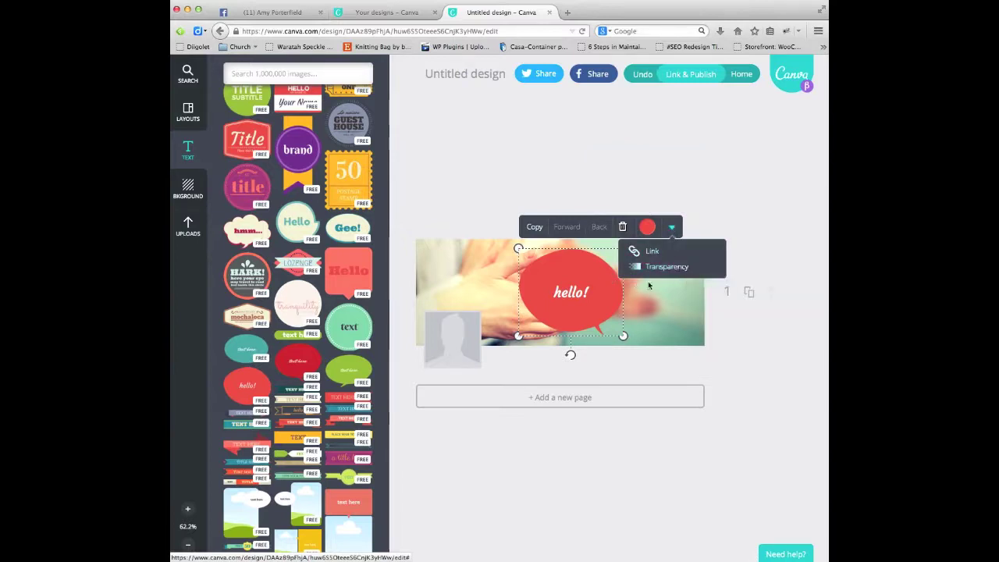
{"action": "left_click", "coordinate": [668, 267]}
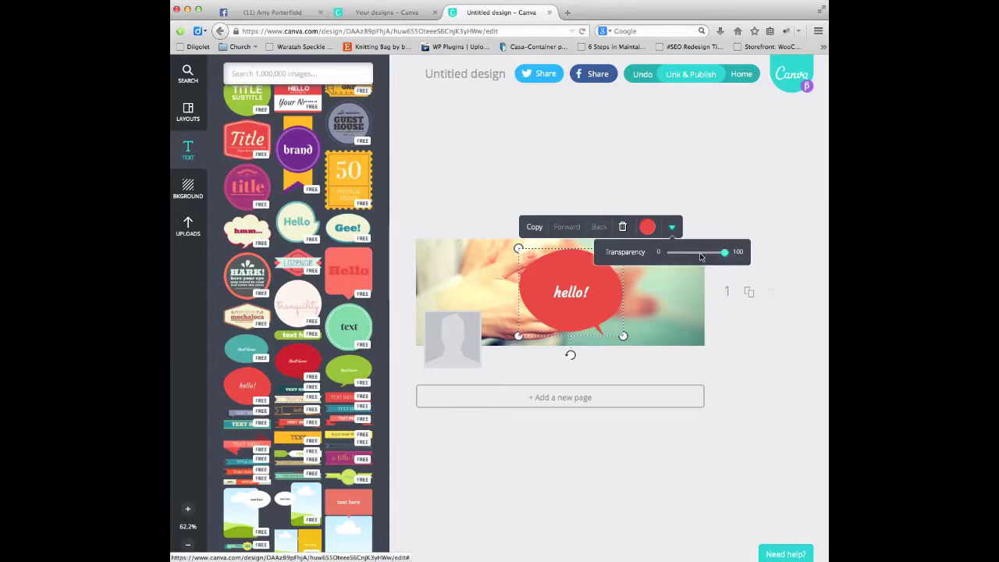
{"action": "left_click_drag", "start_coordinate": [711, 258], "coordinate": [707, 258]}
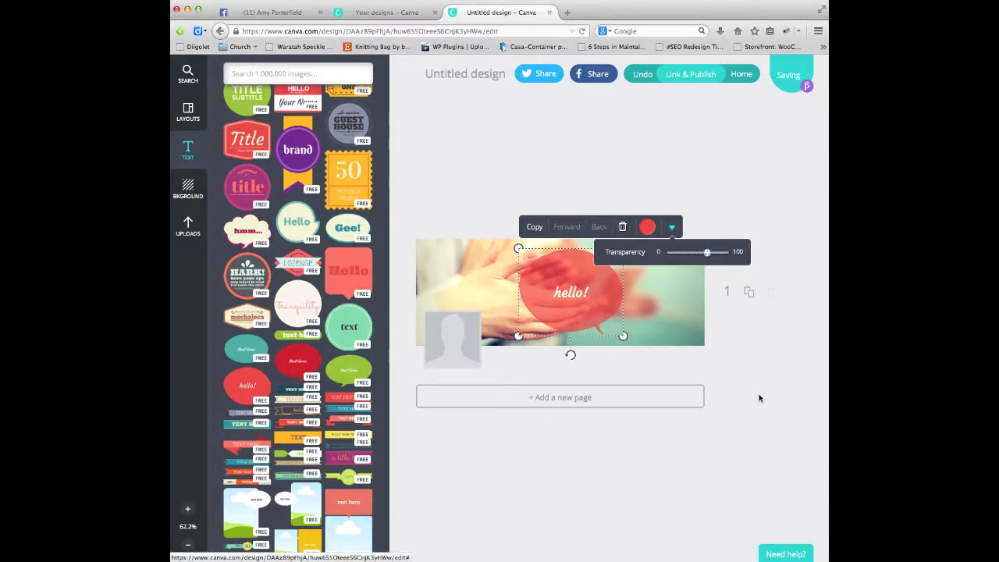
Rotate the red speech bubble upside down, and enlarge it slightly while moving it up over the cover's top edge
{"action": "left_click", "coordinate": [693, 301]}
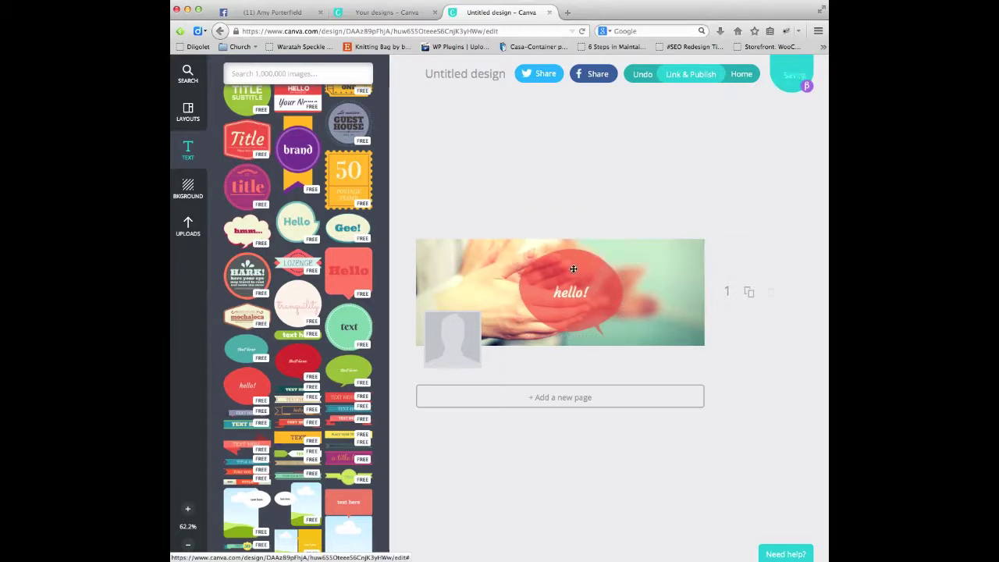
{"action": "double_click", "coordinate": [601, 334]}
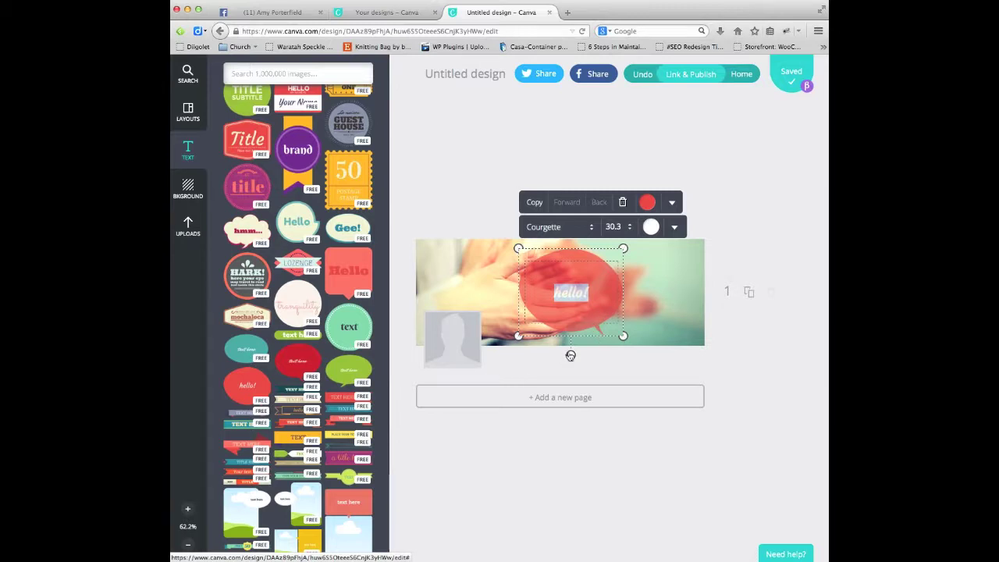
{"action": "left_click_drag", "start_coordinate": [570, 355], "coordinate": [573, 221]}
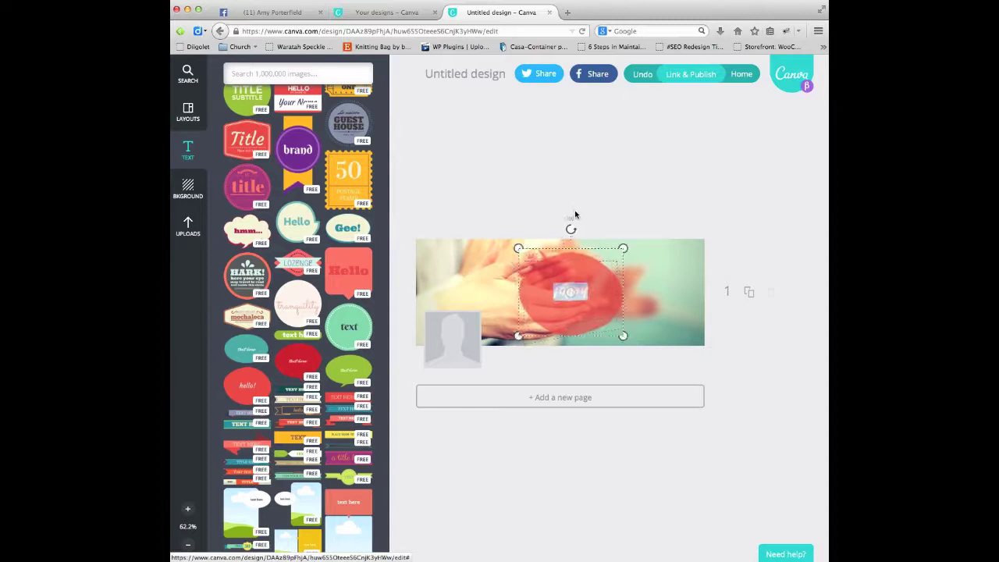
{"action": "triple_click", "coordinate": [579, 267]}
{"action": "left_click_drag", "start_coordinate": [575, 259], "coordinate": [559, 235]}
{"action": "left_click_drag", "start_coordinate": [607, 315], "coordinate": [626, 326]}
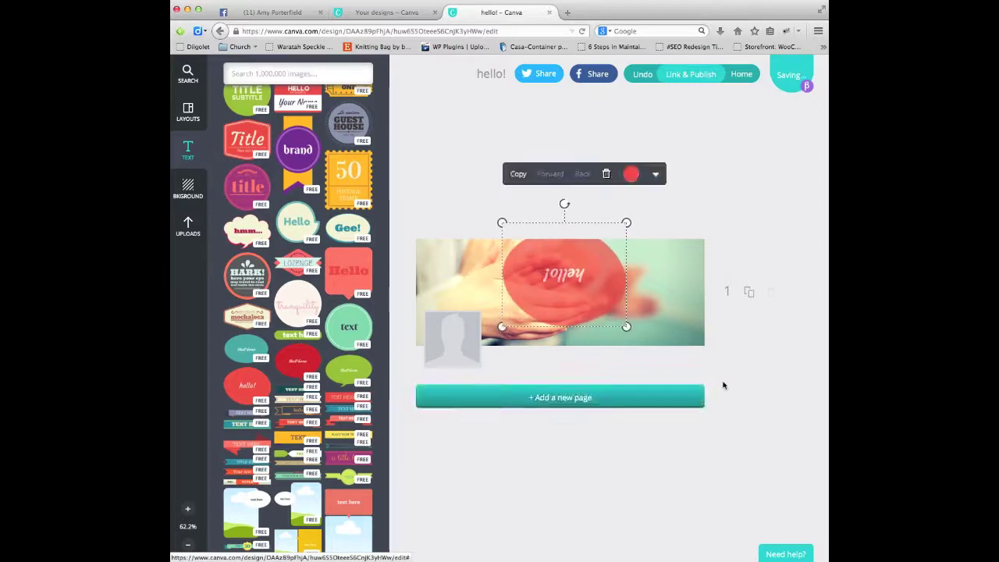
Delete the upside-down "hello!" text from the speech bubble, leaving only the red shape
{"action": "double_click", "coordinate": [564, 275]}
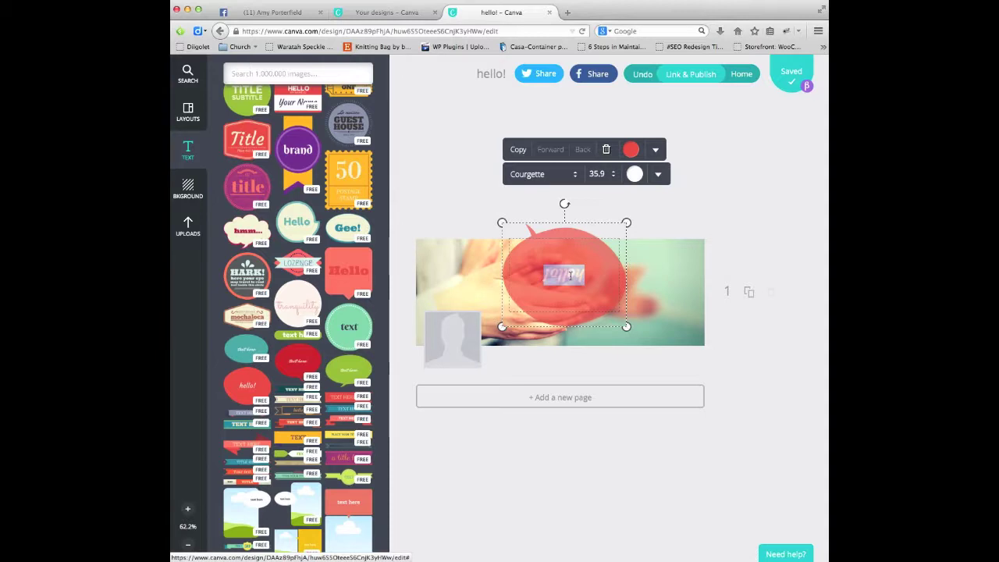
{"action": "key", "text": "BackSpace"}
{"action": "left_click", "coordinate": [738, 214]}
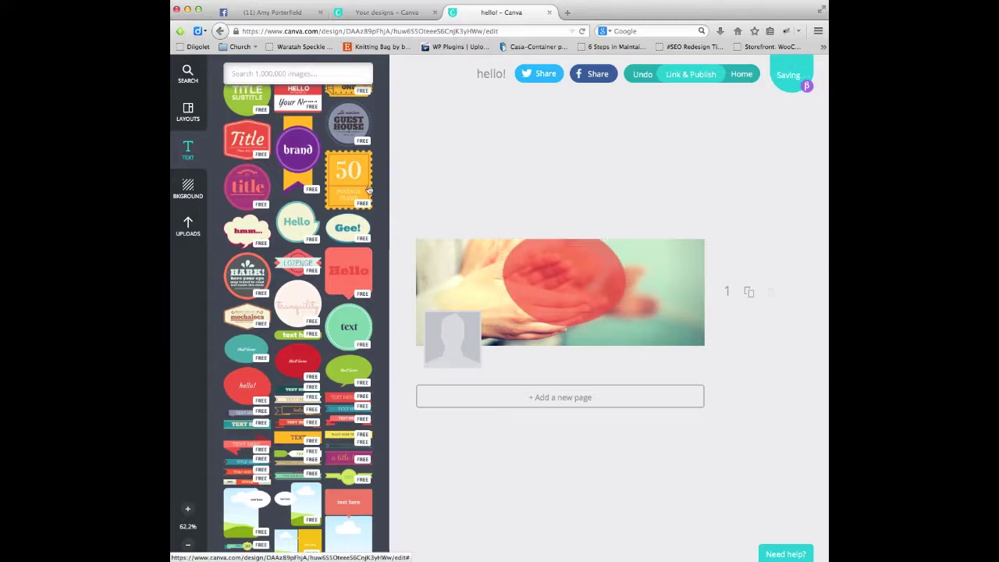
Add a body text box over the red bubble and select all of its placeholder text
{"action": "scroll", "coordinate": [301, 205], "scroll_direction": "up", "scroll_amount": 5}
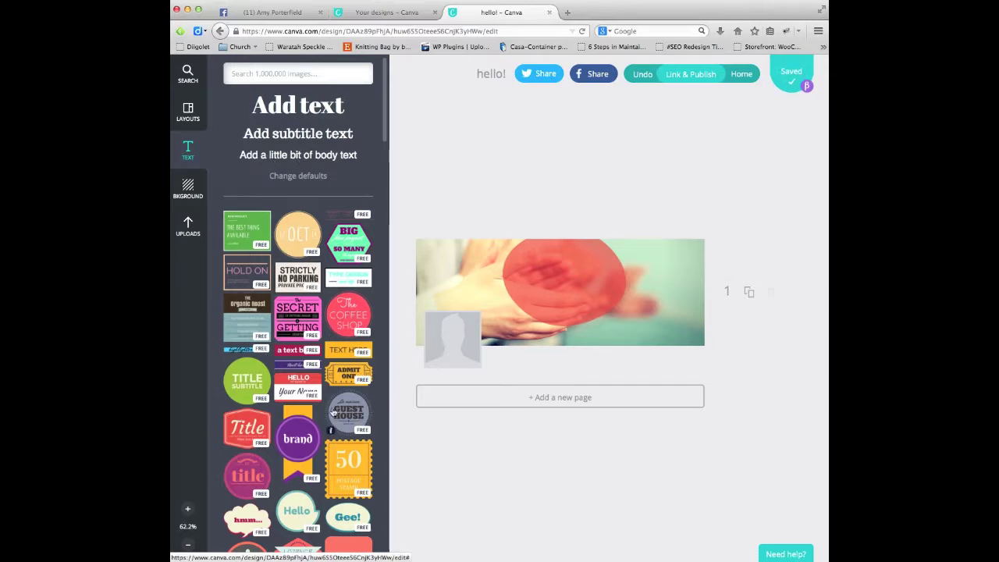
{"action": "left_click", "coordinate": [300, 155]}
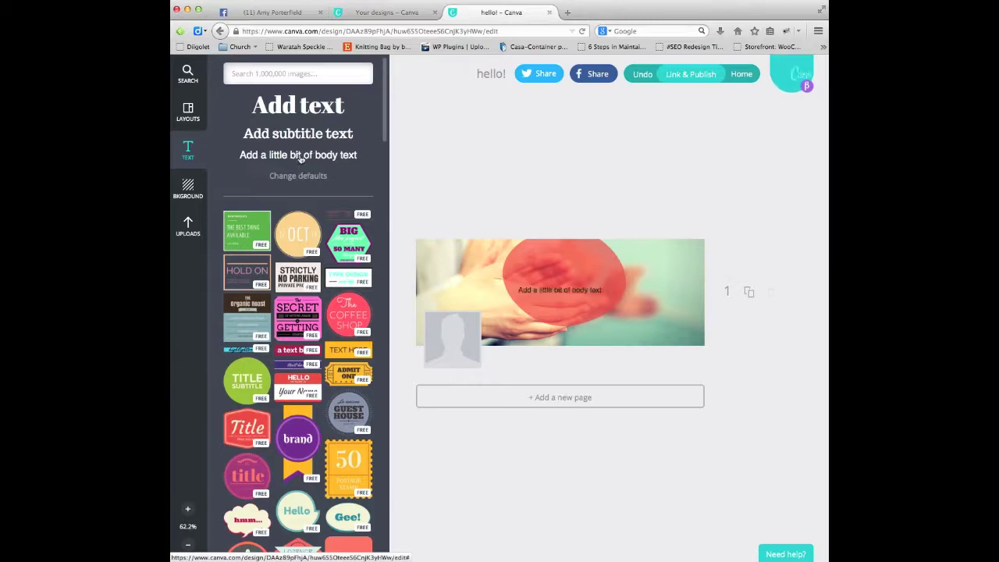
{"action": "double_click", "coordinate": [552, 291]}
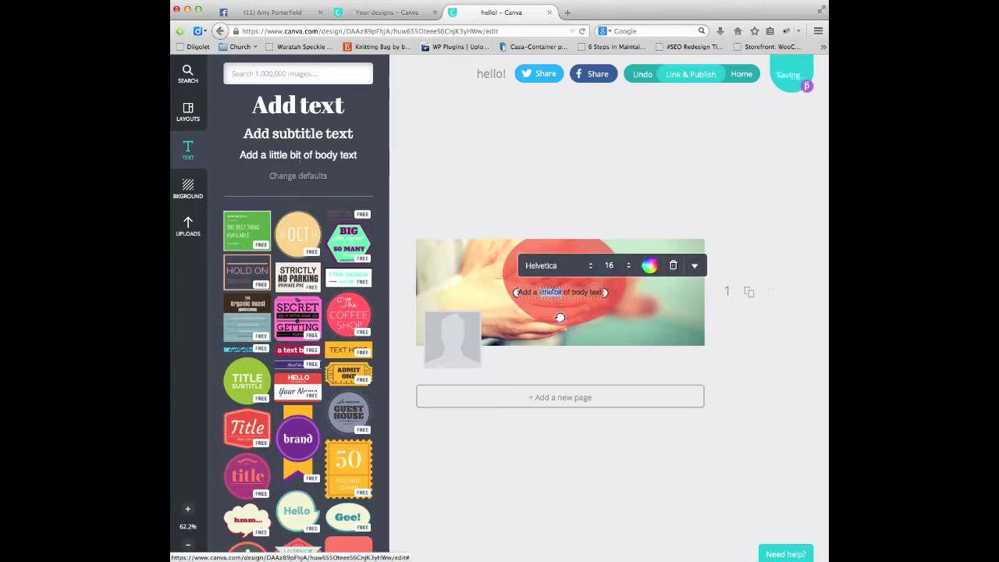
{"action": "triple_click", "coordinate": [551, 291]}
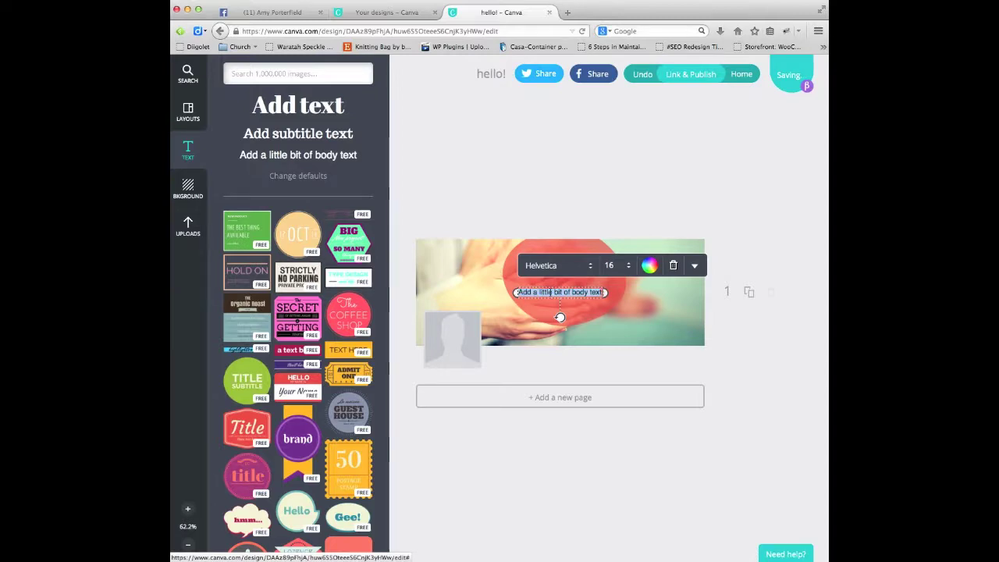
Consult the cover wording on the open Facebook page, and replace the placeholder text in Canva with "Free Live Training"
{"action": "left_click", "coordinate": [279, 12]}
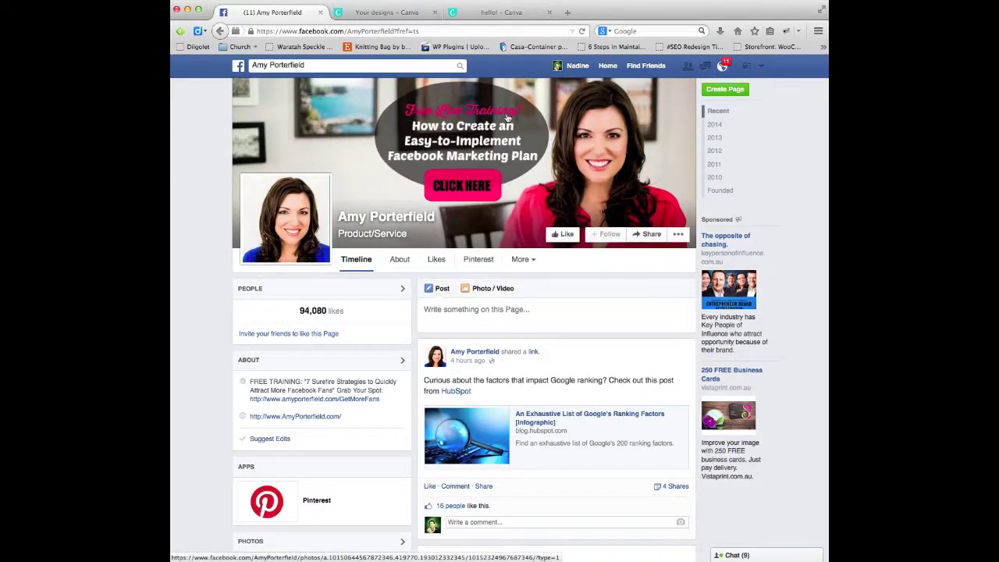
{"action": "mouse_move", "coordinate": [508, 117]}
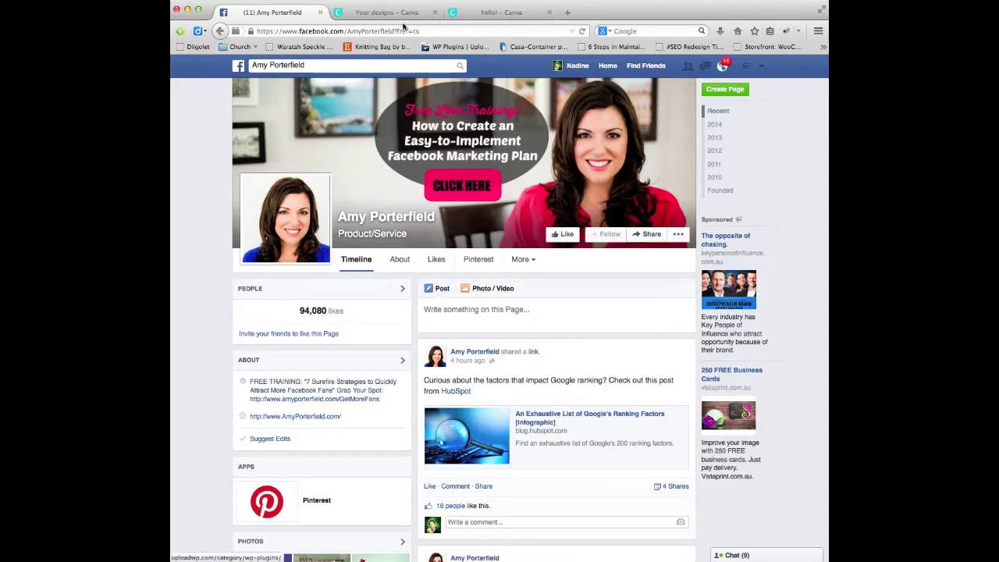
{"action": "left_click", "coordinate": [528, 13]}
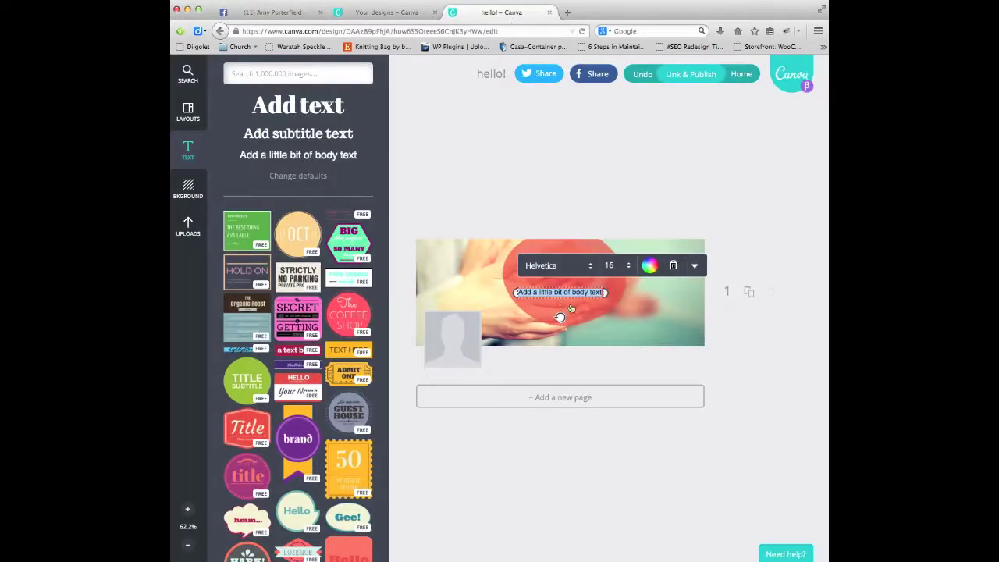
{"action": "key", "text": "BackSpace"}
{"action": "type", "text": "Free Live Ti"}
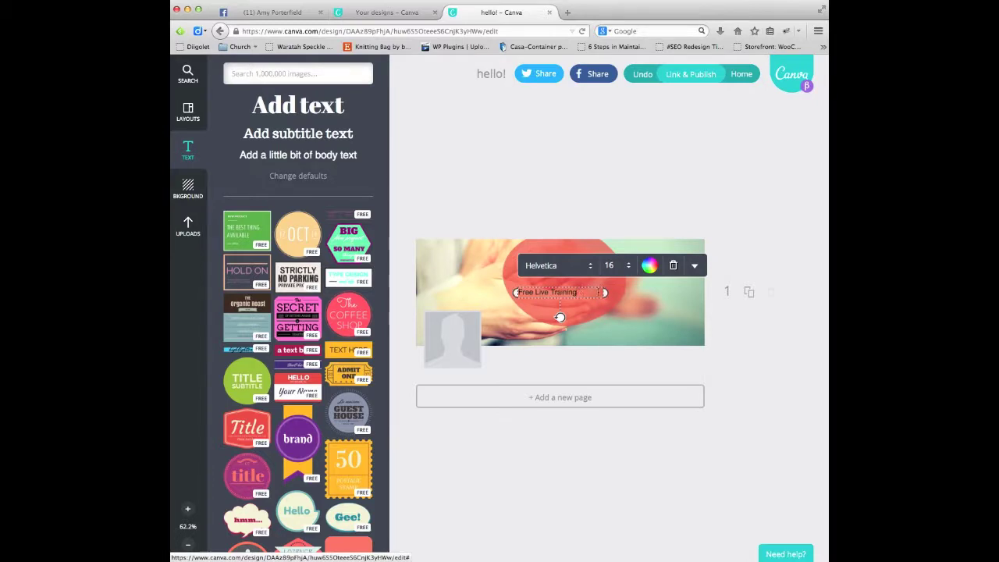
Set the "Free Live Training" text in the Euphoria Script font and colour it white
{"action": "left_click_drag", "start_coordinate": [602, 292], "coordinate": [515, 292]}
{"action": "left_click", "coordinate": [590, 270]}
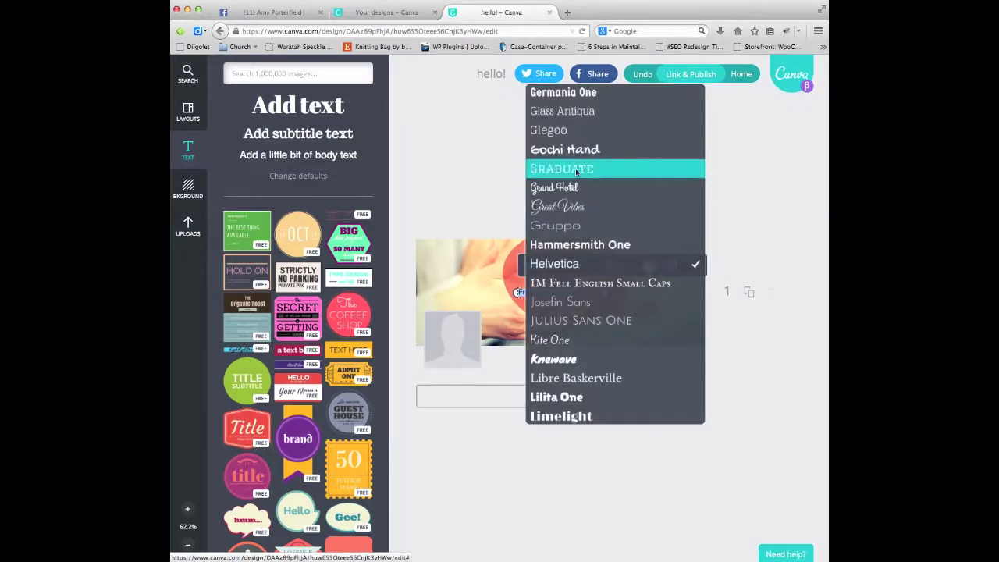
{"action": "scroll", "coordinate": [572, 129], "scroll_direction": "up", "scroll_amount": 2}
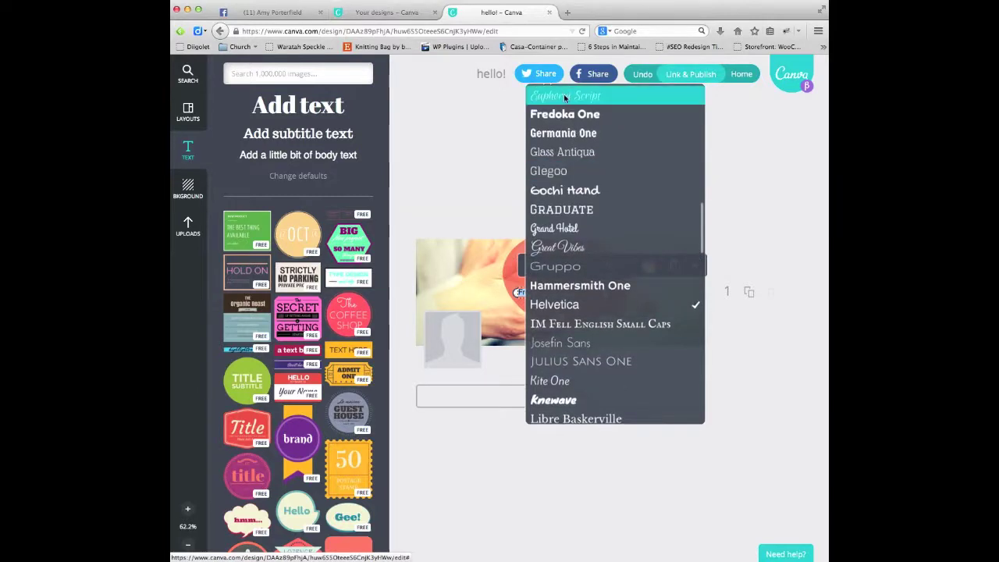
{"action": "left_click", "coordinate": [562, 96]}
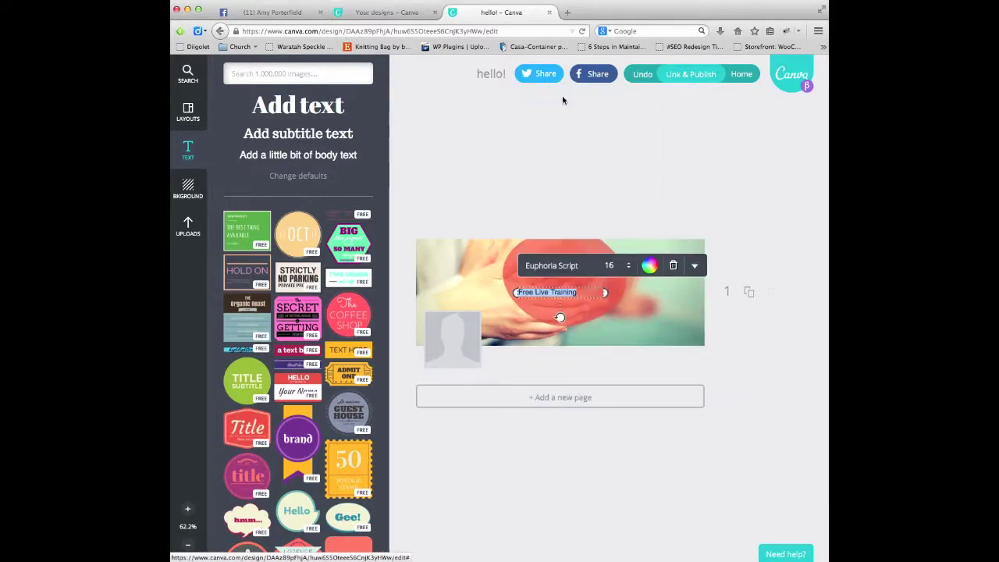
{"action": "left_click", "coordinate": [649, 266]}
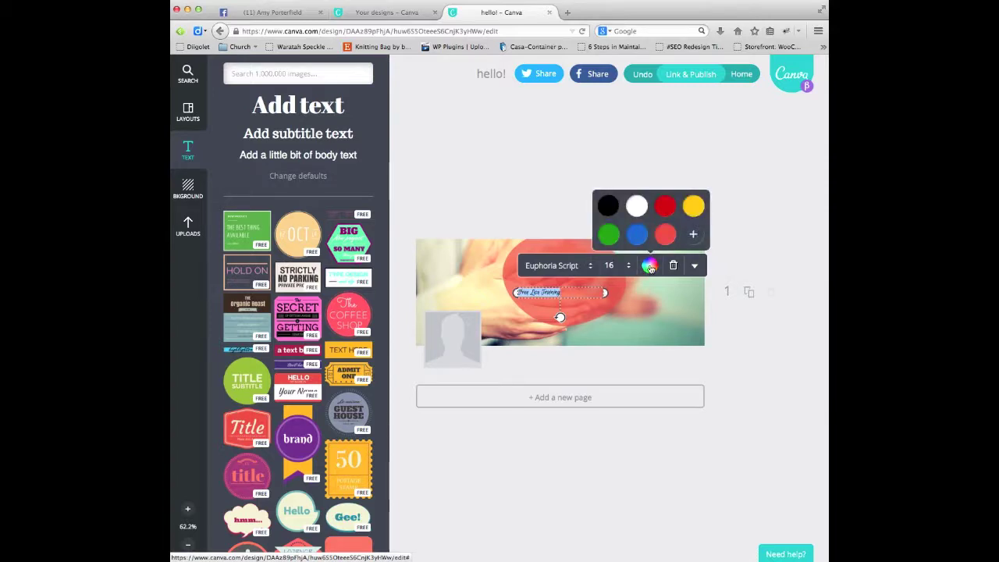
{"action": "left_click", "coordinate": [637, 207]}
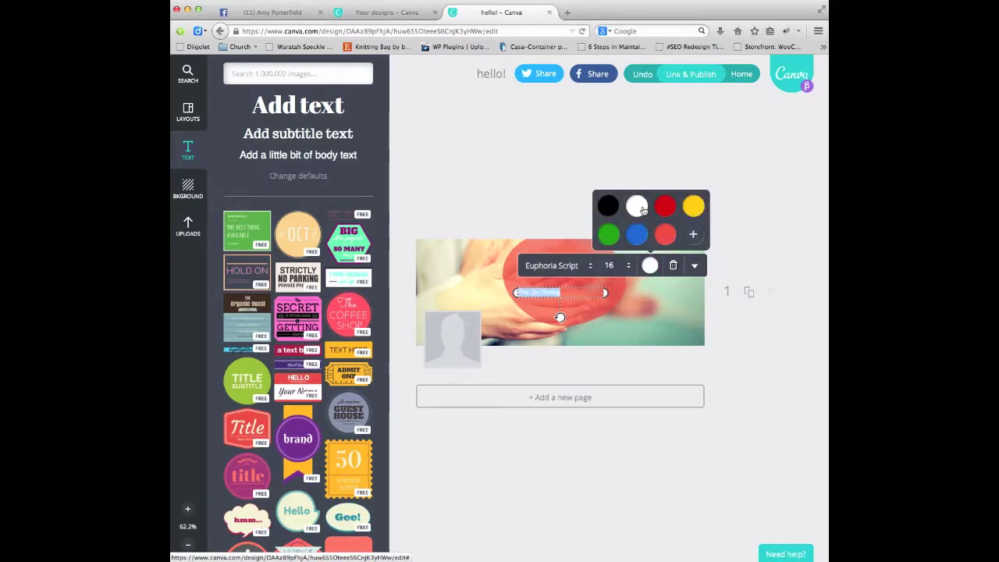
Increase the "Free Live Training" font size, trying 24 and settling on 32
{"action": "left_click", "coordinate": [623, 266]}
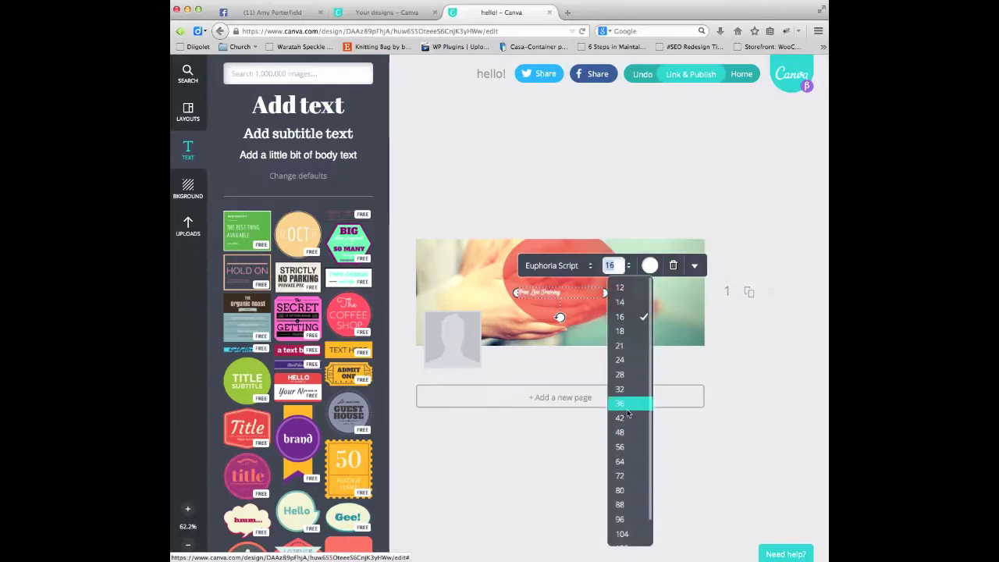
{"action": "left_click", "coordinate": [621, 362]}
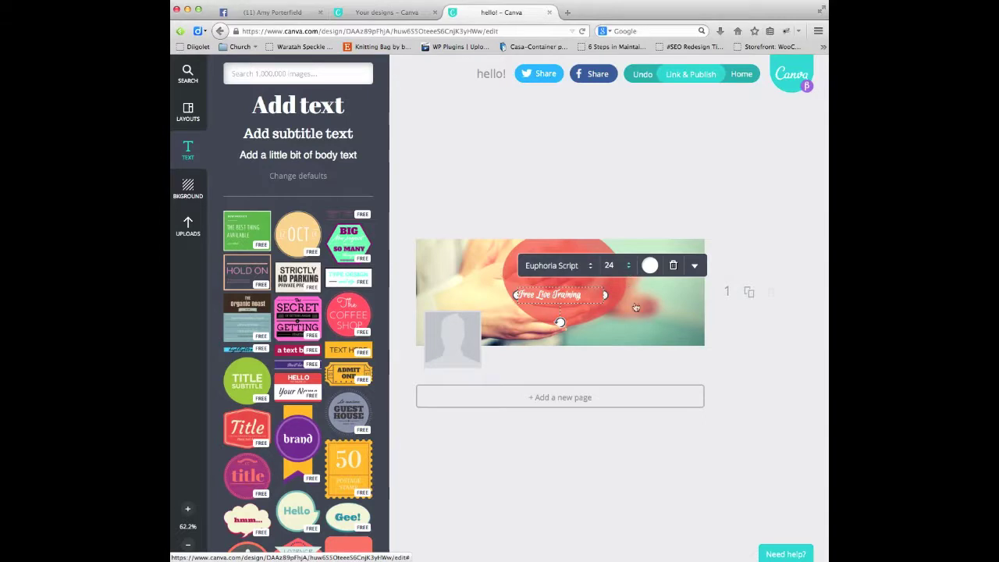
{"action": "left_click", "coordinate": [629, 268]}
{"action": "left_click", "coordinate": [622, 389]}
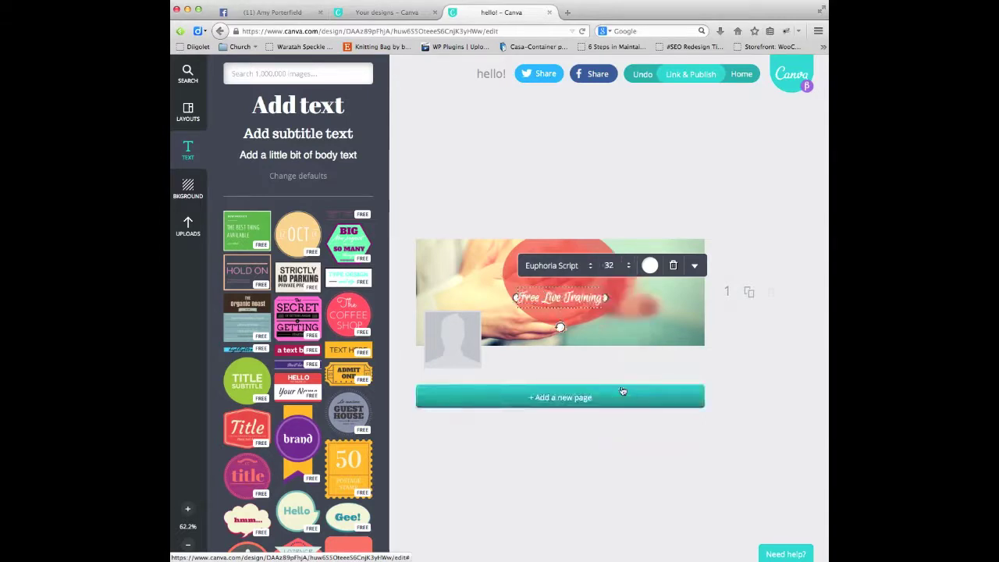
View the extra formatting options for "Free Live Training" and move the line up to the top of the red bubble
{"action": "left_click", "coordinate": [695, 267]}
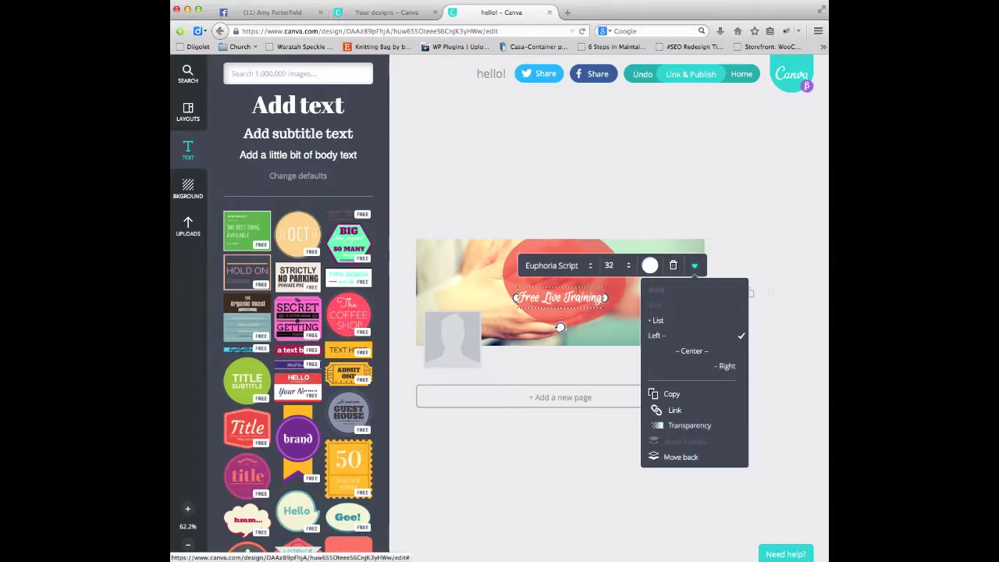
{"action": "left_click", "coordinate": [578, 286]}
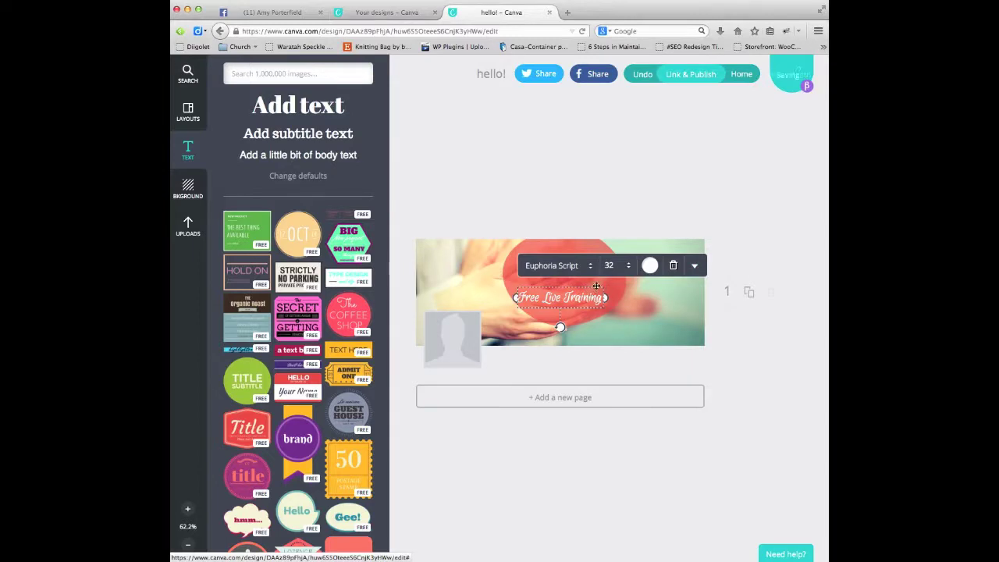
{"action": "left_click_drag", "start_coordinate": [596, 287], "coordinate": [598, 244]}
{"action": "left_click", "coordinate": [746, 356]}
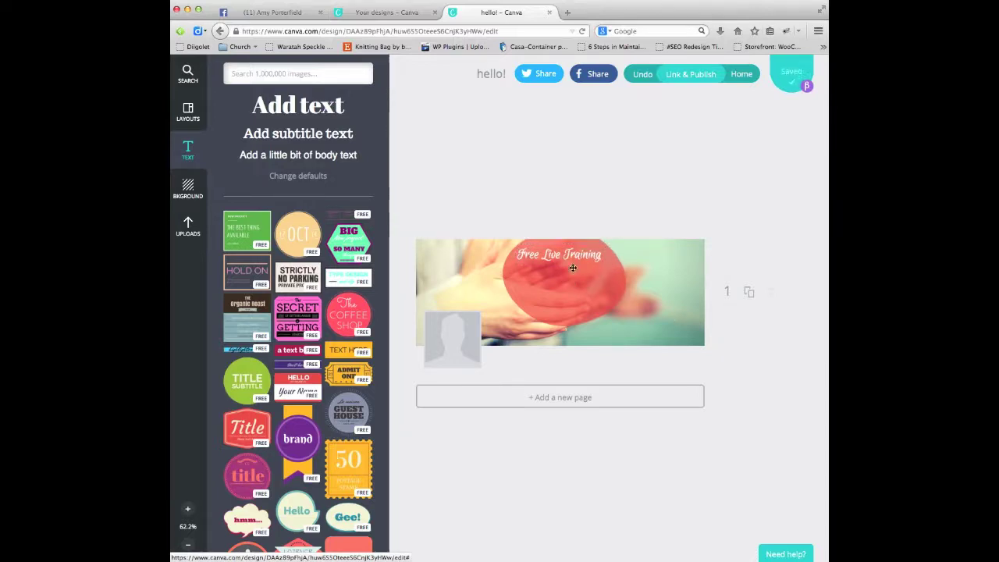
Add a second body text box on the bubble reading "How to make your Dreams come True"
{"action": "left_click", "coordinate": [340, 155]}
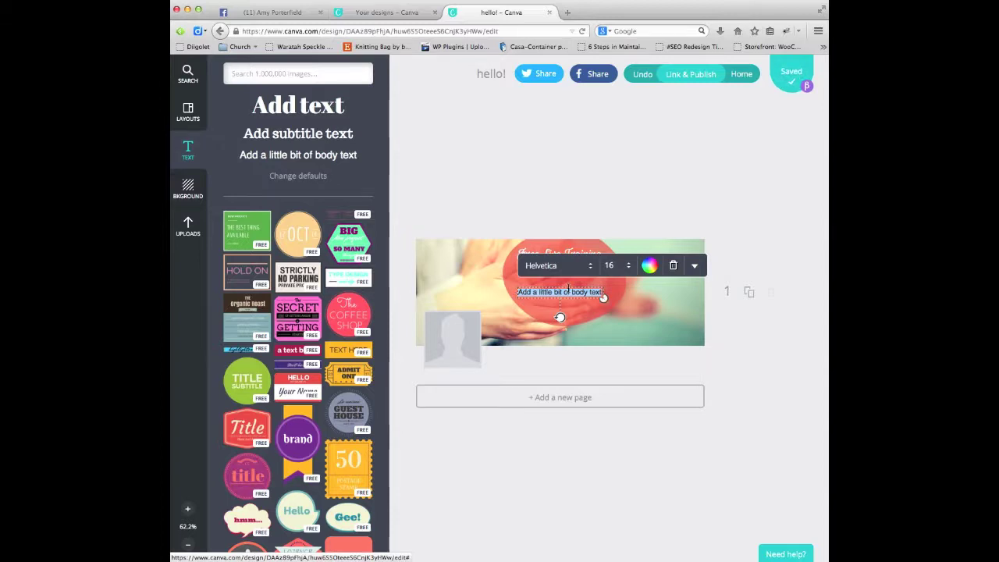
{"action": "type", "text": "How"}
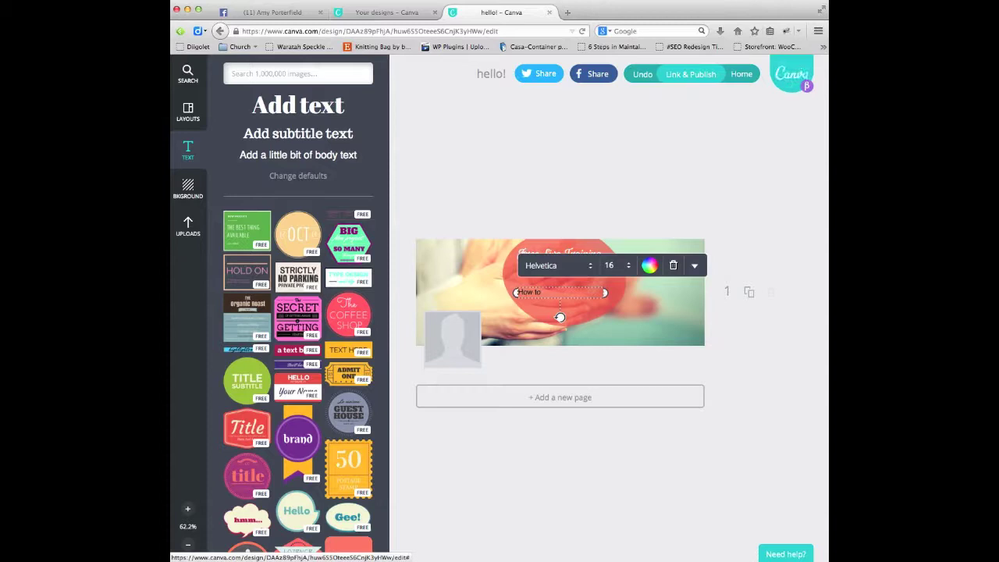
{"action": "type", "text": "to make your Onl"}
{"action": "type", "text": "ams come Tru"}
{"action": "type", "text": "e!"}
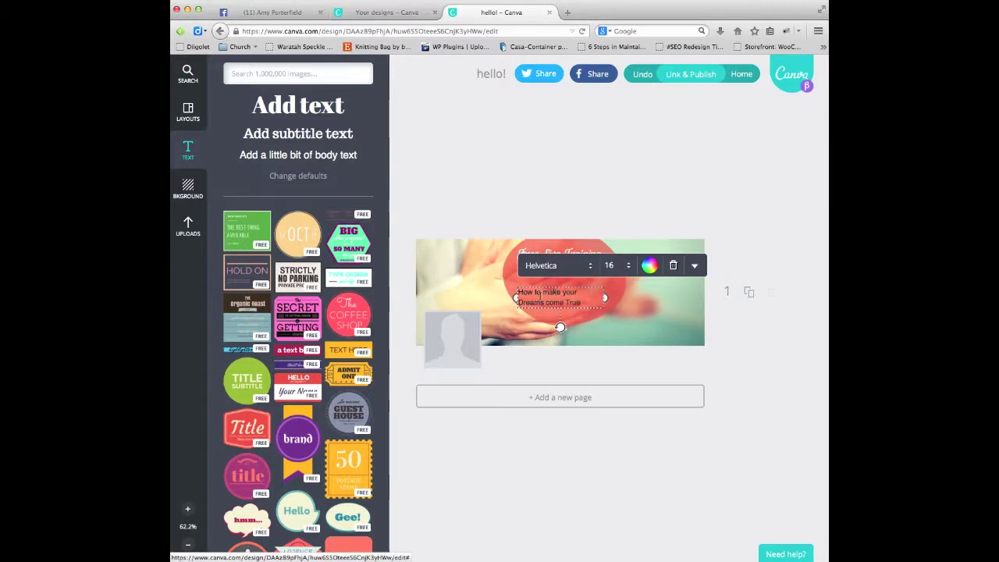
Set the "How to make your Dreams come True" text to size 21 and colour it white
{"action": "left_click_drag", "start_coordinate": [518, 291], "coordinate": [580, 293]}
{"action": "left_click_drag", "start_coordinate": [519, 292], "coordinate": [581, 303]}
{"action": "left_click", "coordinate": [630, 269]}
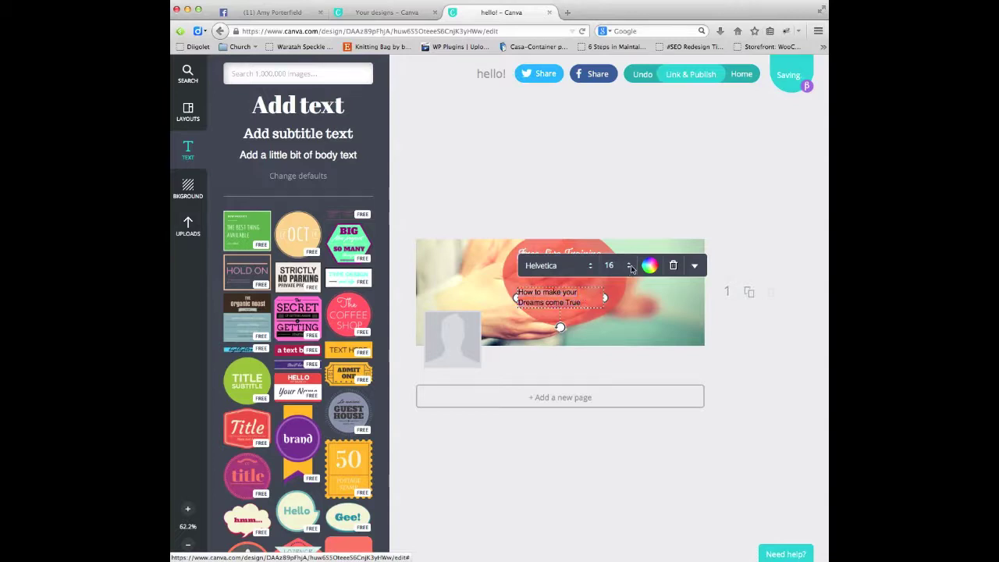
{"action": "left_click", "coordinate": [608, 265]}
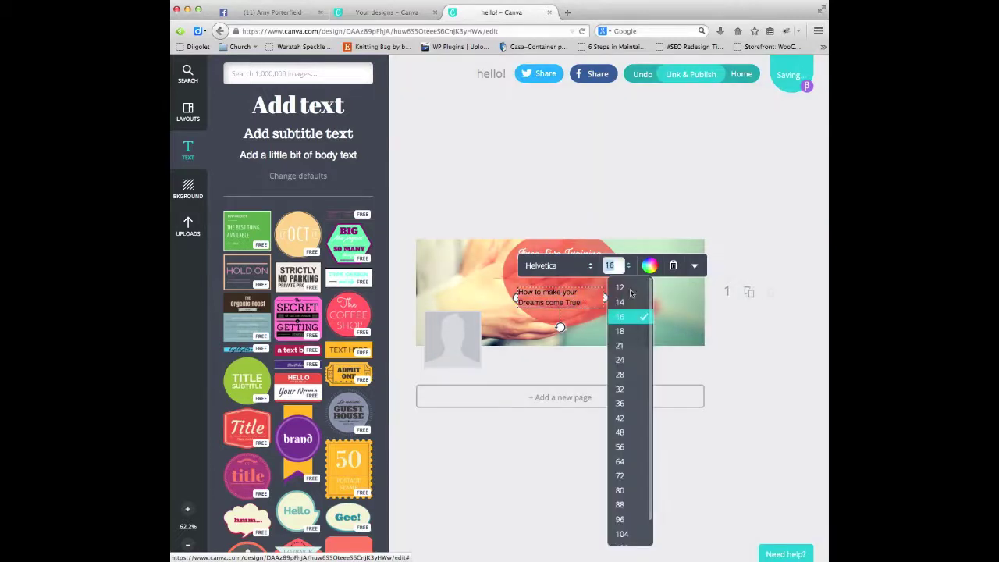
{"action": "left_click", "coordinate": [620, 345]}
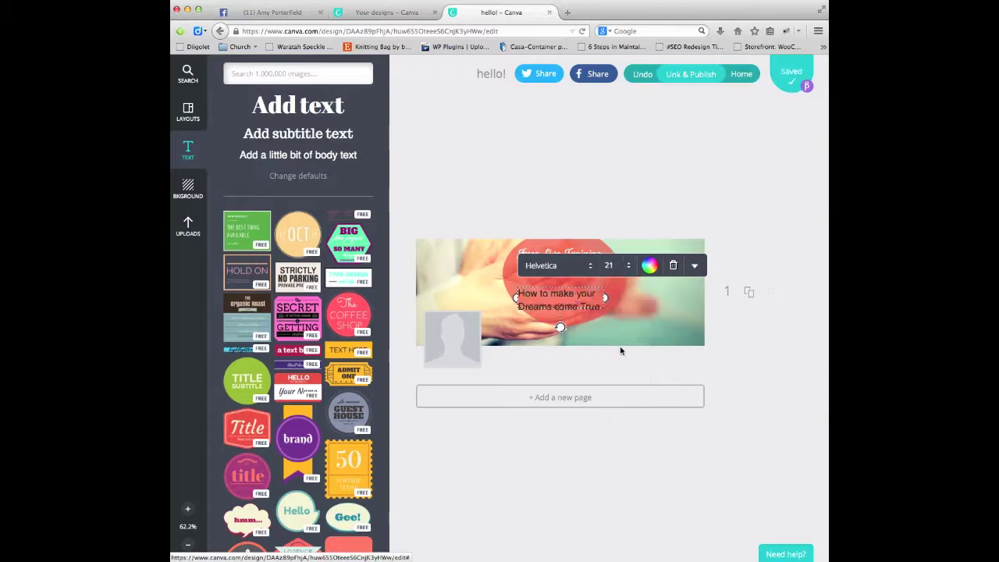
{"action": "left_click", "coordinate": [649, 266]}
{"action": "left_click", "coordinate": [666, 236]}
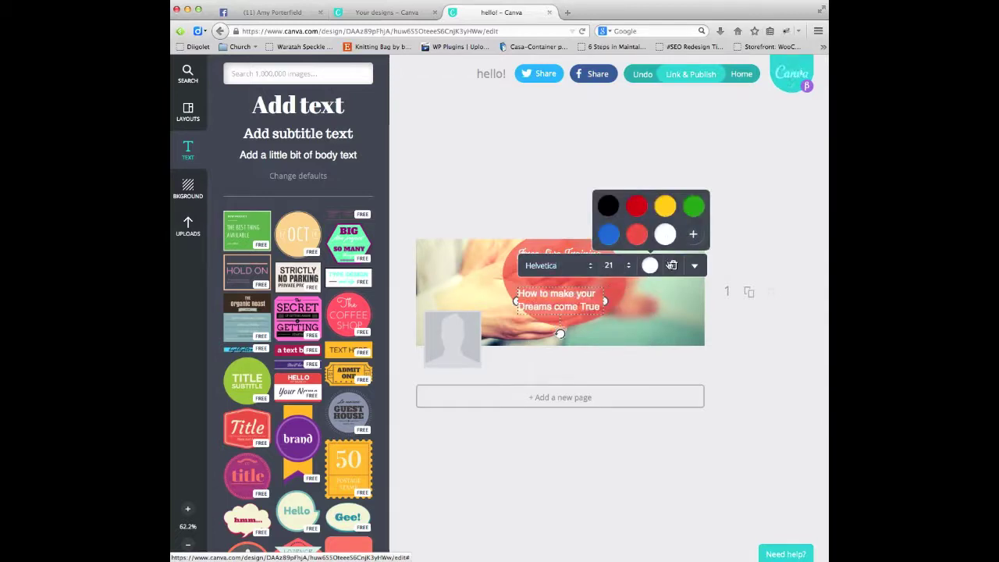
Centre-align the "How to make your Dreams come True" text and move it up directly beneath "Free Live Training"
{"action": "left_click", "coordinate": [695, 267]}
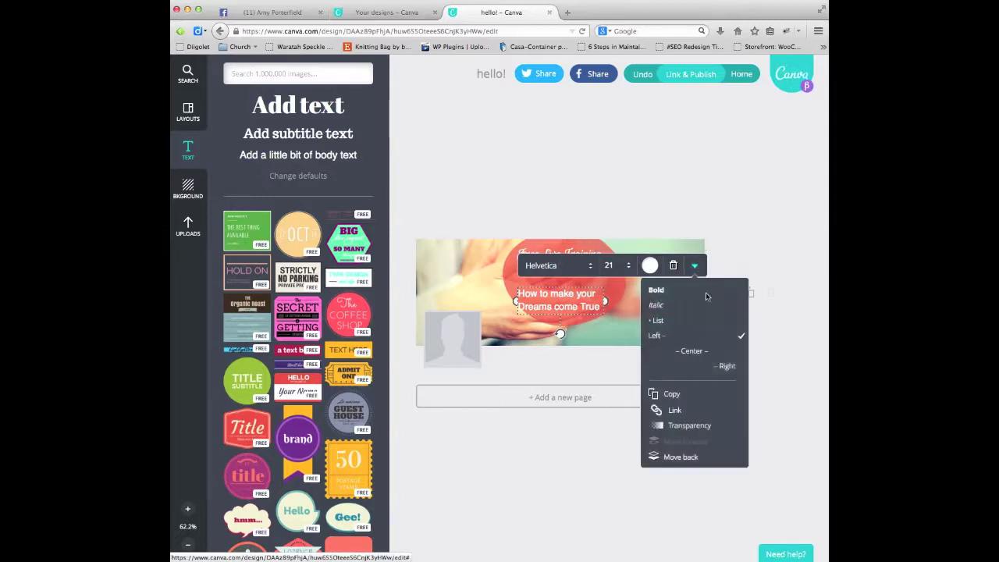
{"action": "left_click", "coordinate": [697, 353]}
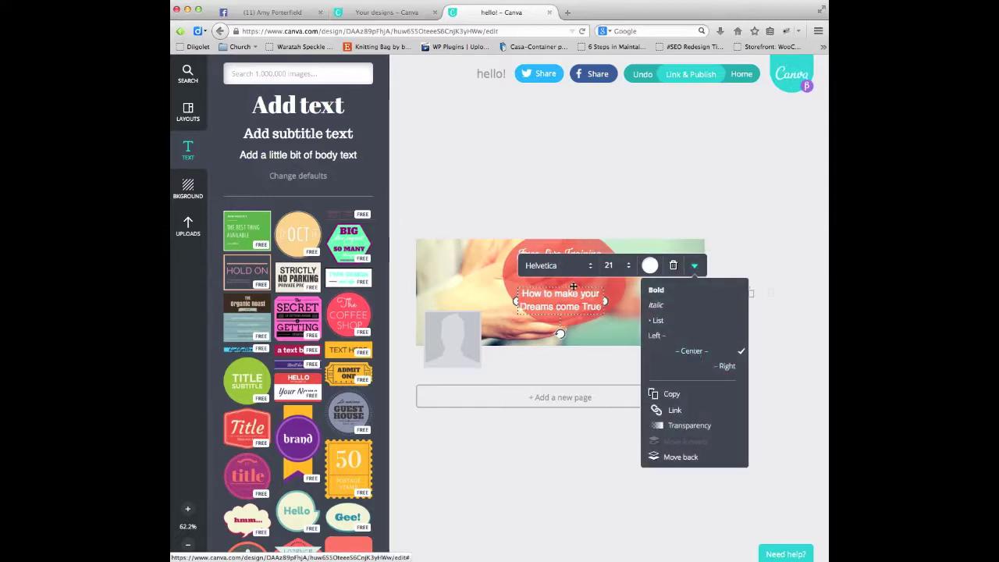
{"action": "left_click_drag", "start_coordinate": [574, 285], "coordinate": [574, 264]}
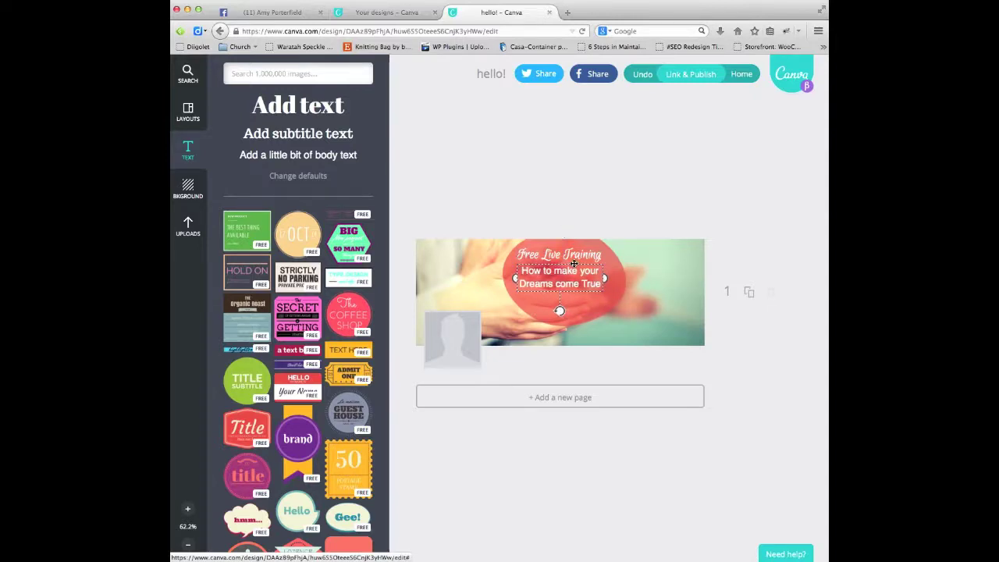
Deselect the "How to make your Dreams come True" text and view the example Facebook page's cover image, returning to the hello! design
{"action": "left_click", "coordinate": [751, 348]}
{"action": "mouse_move", "coordinate": [555, 284]}
{"action": "left_mouse_down"}
{"action": "mouse_move", "coordinate": [574, 283]}
{"action": "mouse_move", "coordinate": [550, 283]}
{"action": "mouse_move", "coordinate": [570, 284]}
{"action": "mouse_move", "coordinate": [559, 283]}
{"action": "left_mouse_up"}
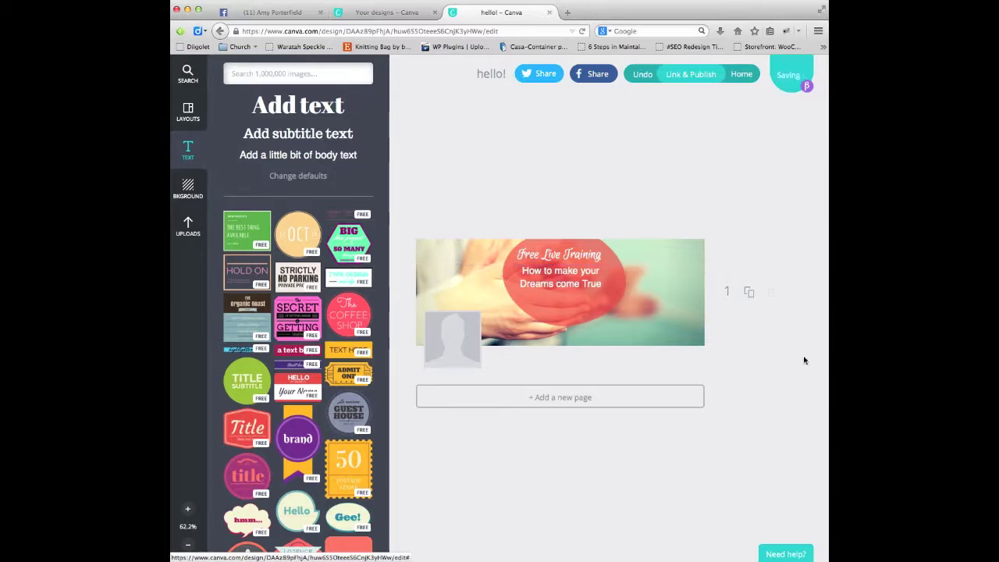
{"action": "left_click", "coordinate": [270, 13]}
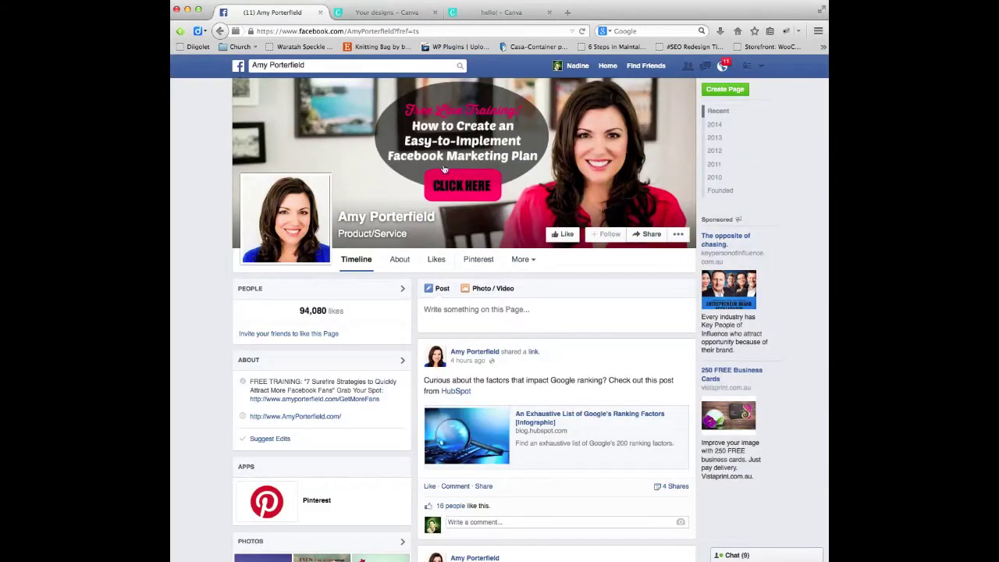
{"action": "left_click", "coordinate": [501, 12]}
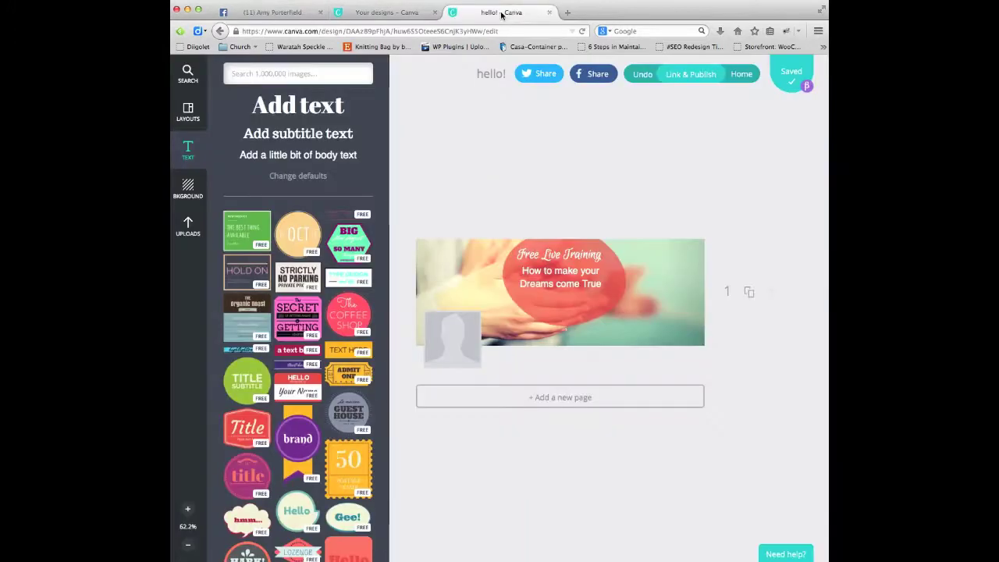
Browse the ready-made text designs for one that can serve as a call-to-action button on the cover
{"action": "scroll", "coordinate": [286, 394], "scroll_direction": "down", "scroll_amount": 5}
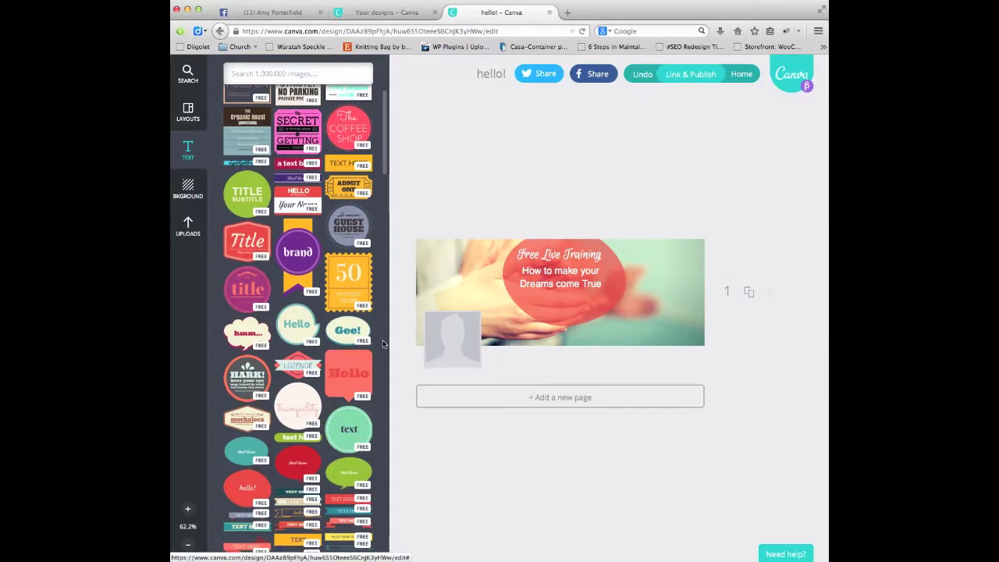
{"action": "scroll", "coordinate": [383, 344], "scroll_direction": "down", "scroll_amount": 3}
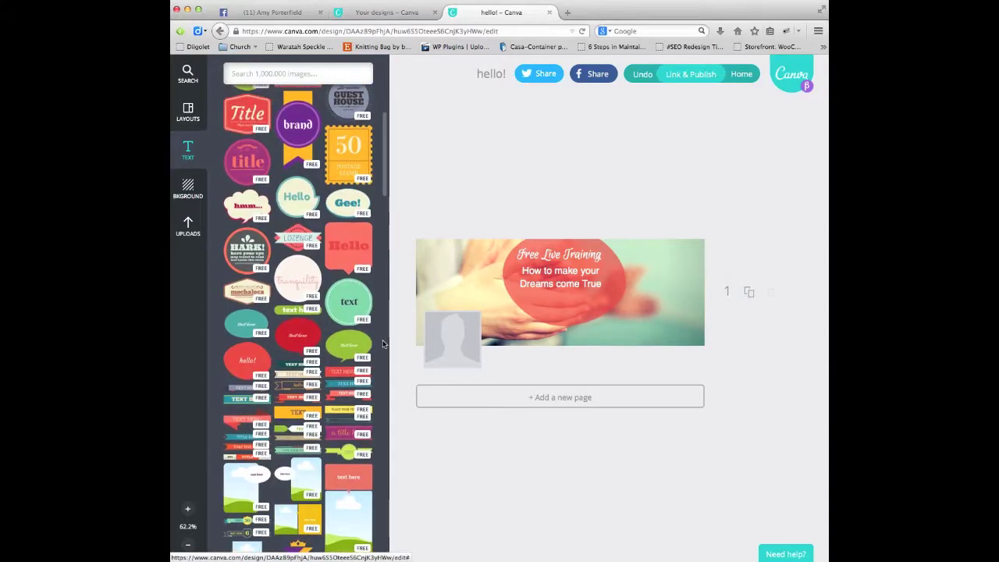
{"action": "scroll", "coordinate": [383, 343], "scroll_direction": "down", "scroll_amount": 3}
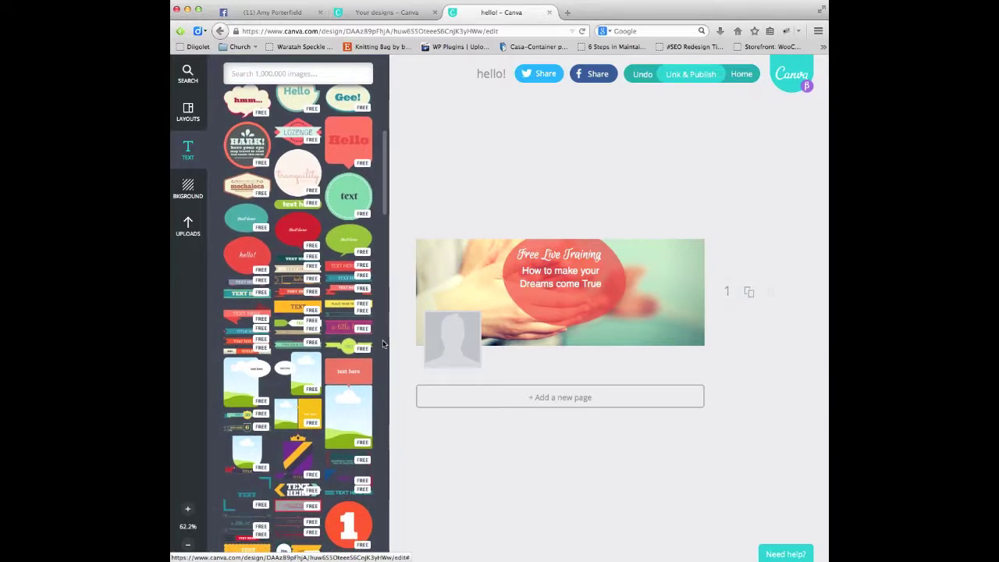
{"action": "scroll", "coordinate": [382, 341], "scroll_direction": "down", "scroll_amount": 1}
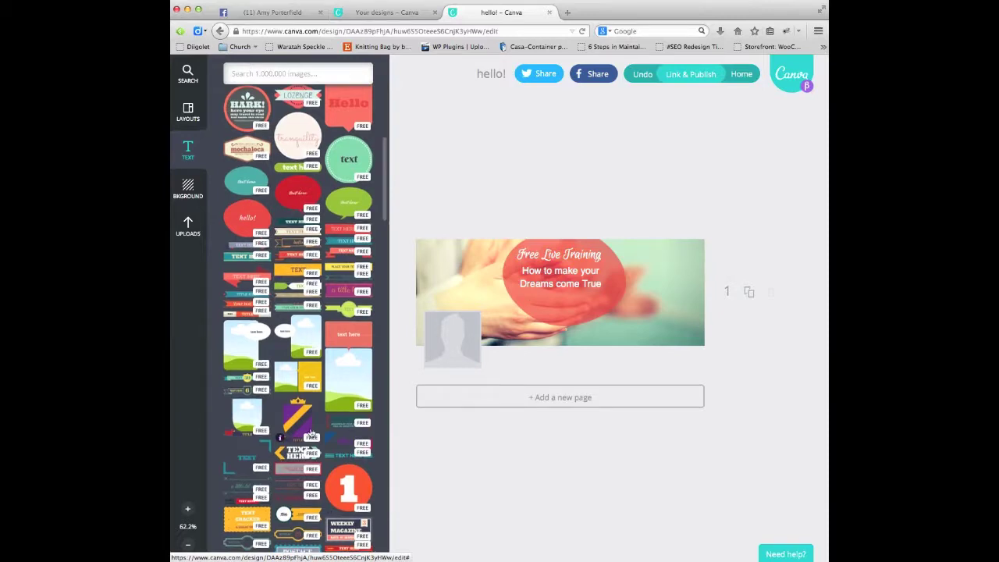
{"action": "scroll", "coordinate": [310, 433], "scroll_direction": "down", "scroll_amount": 10}
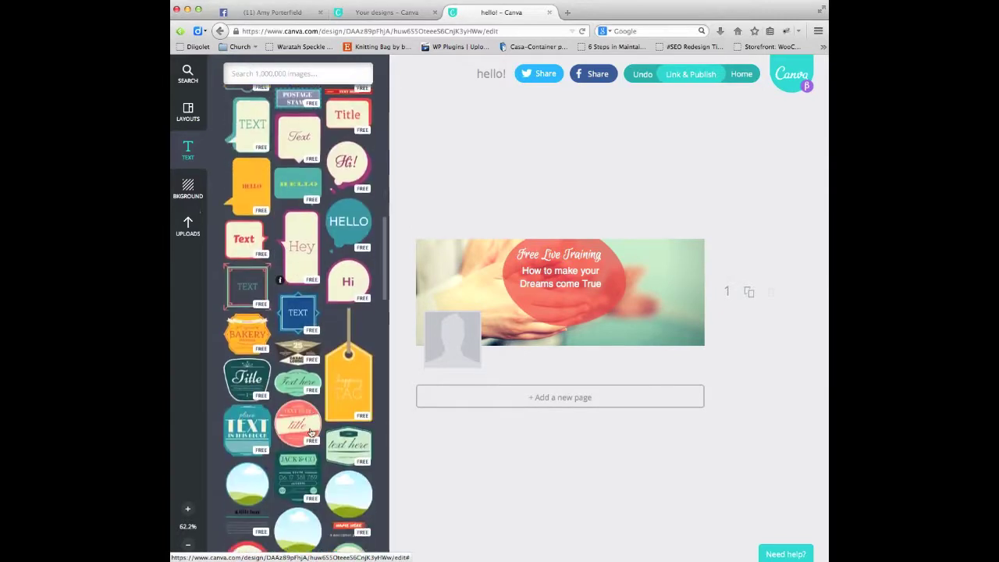
{"action": "scroll", "coordinate": [311, 431], "scroll_direction": "down", "scroll_amount": 4}
{"action": "scroll", "coordinate": [311, 433], "scroll_direction": "down", "scroll_amount": 10}
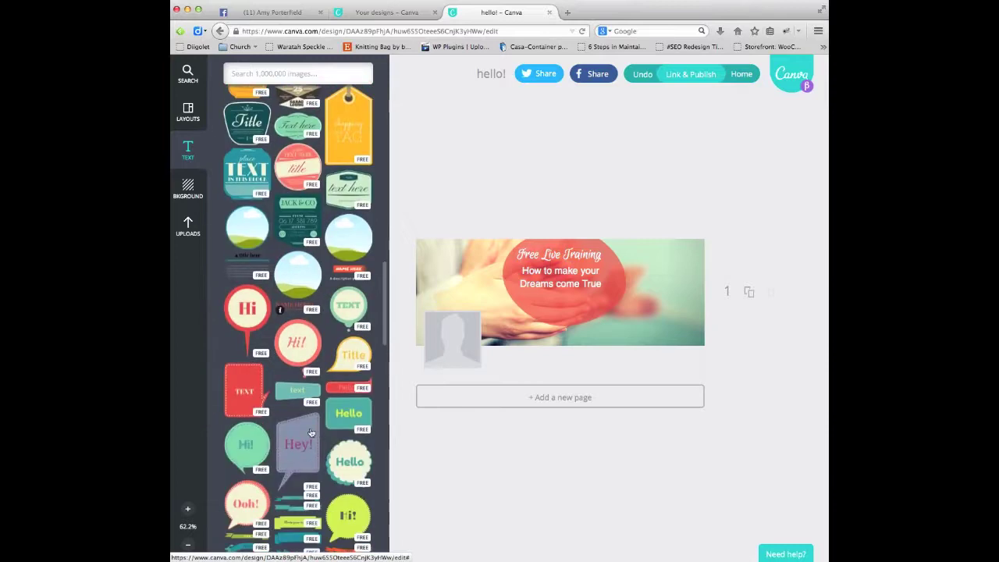
{"action": "scroll", "coordinate": [310, 433], "scroll_direction": "down", "scroll_amount": 6}
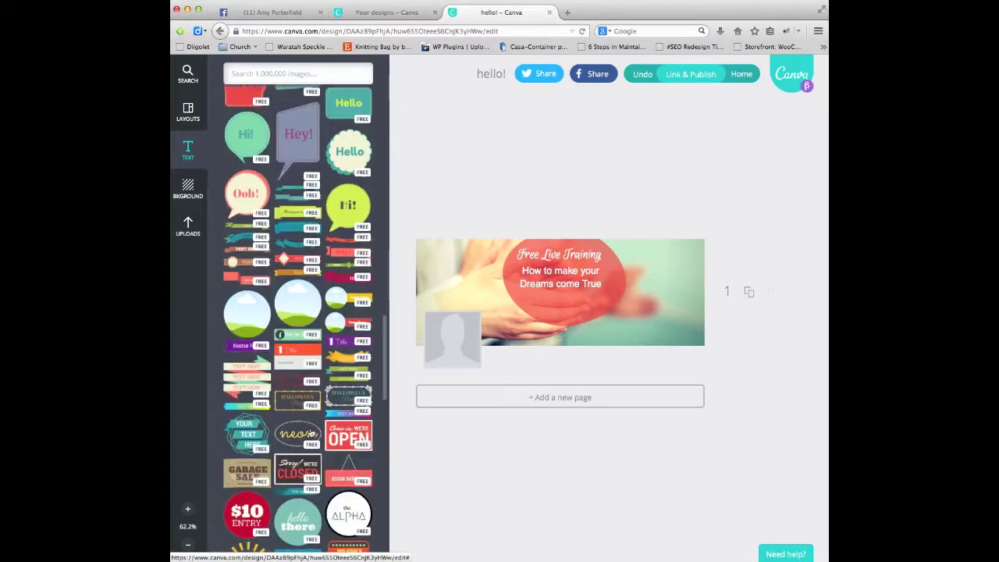
{"action": "scroll", "coordinate": [311, 431], "scroll_direction": "down", "scroll_amount": 10}
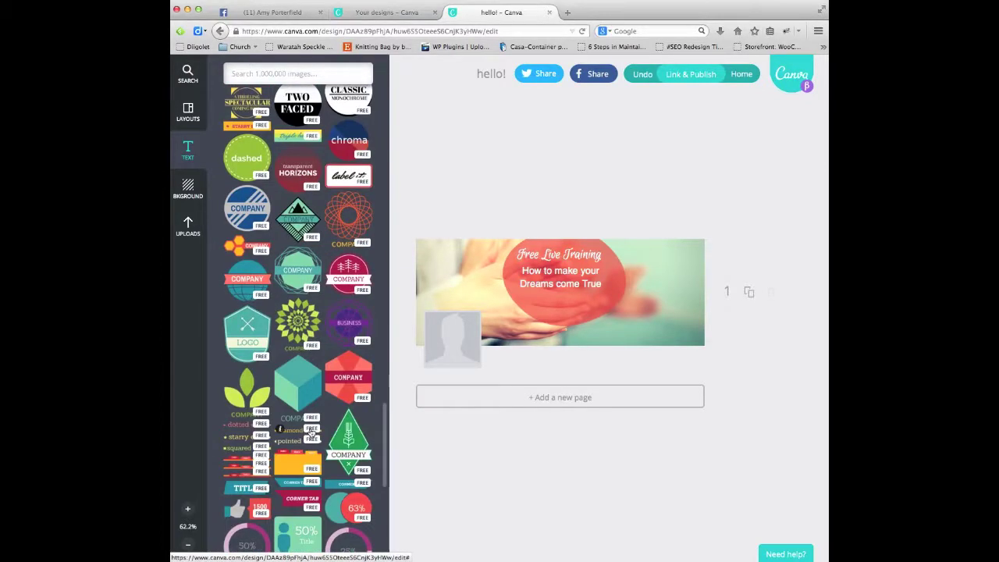
{"action": "scroll", "coordinate": [310, 431], "scroll_direction": "up", "scroll_amount": 20}
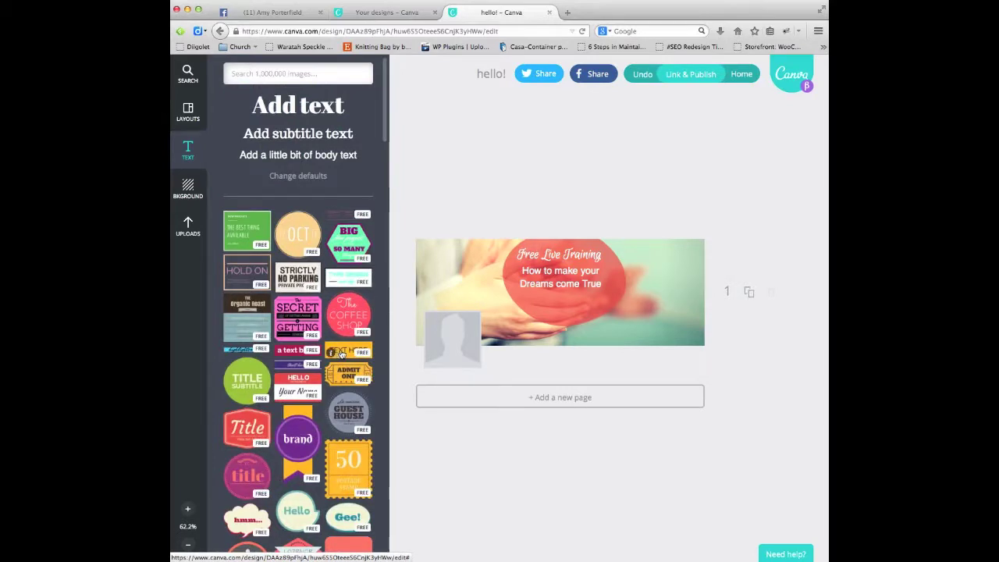
Add the "A Text Block" design to the cover and replace its text with "find out more >>"
{"action": "left_click", "coordinate": [283, 350]}
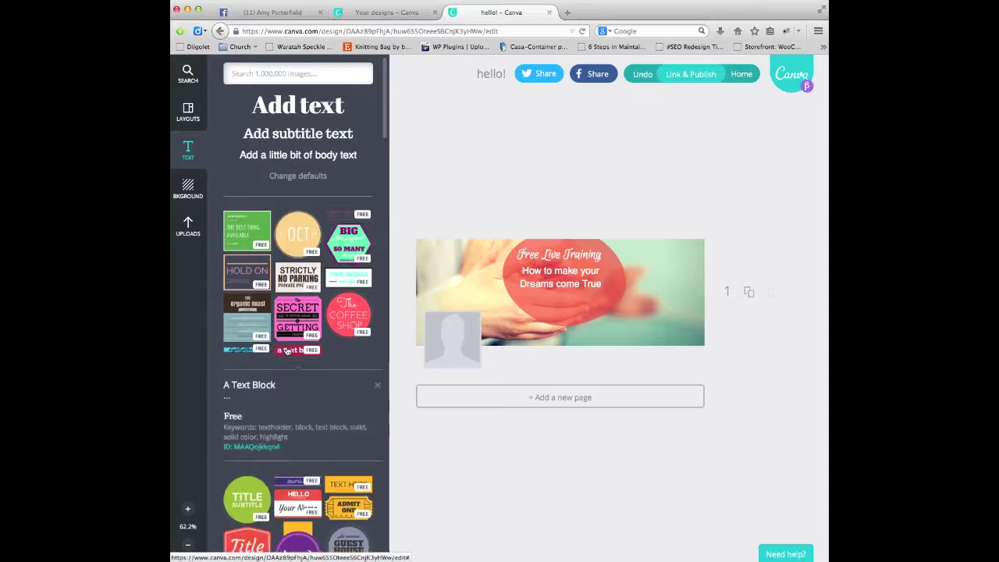
{"action": "left_click", "coordinate": [293, 352]}
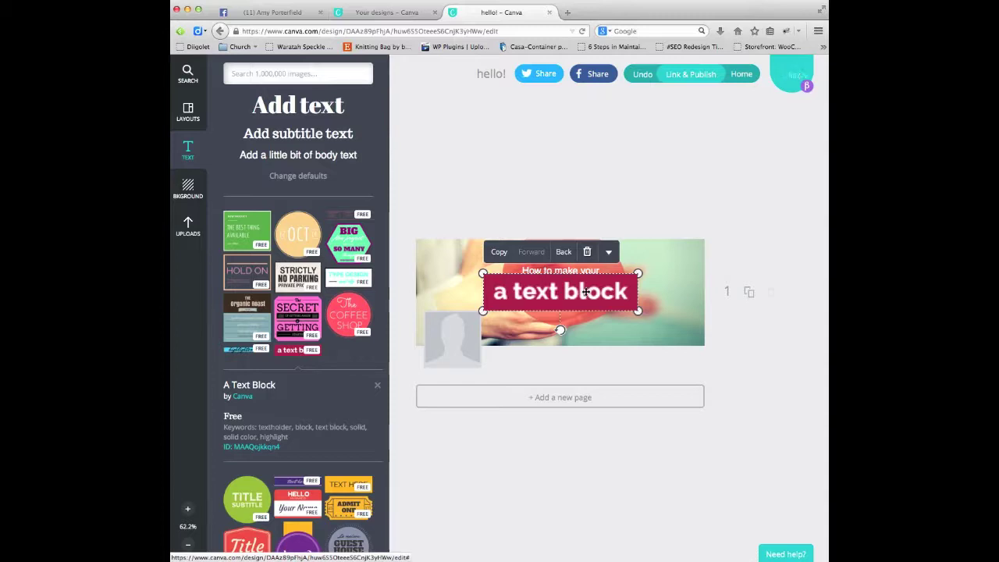
{"action": "left_click", "coordinate": [585, 292]}
{"action": "key", "text": "super+a"}
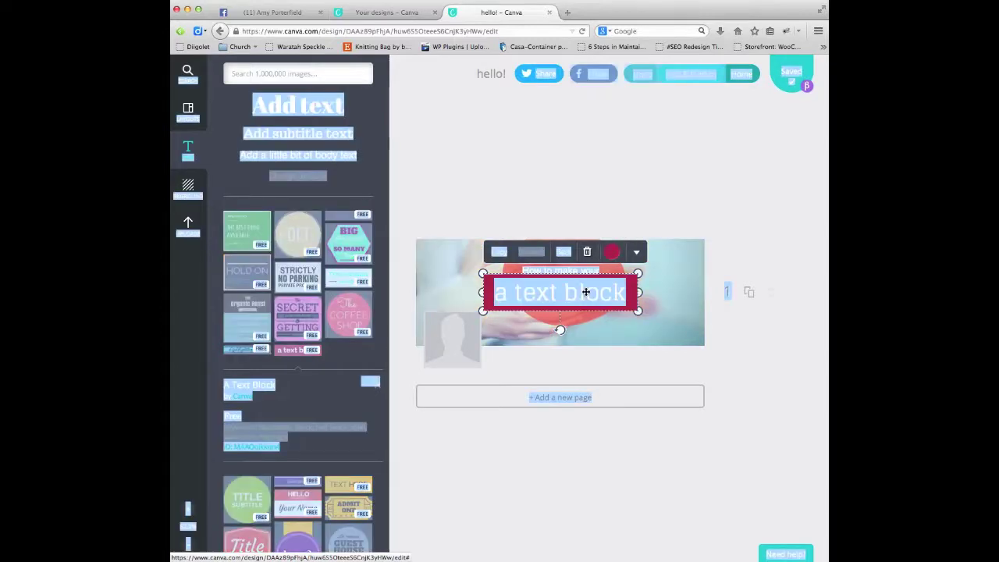
{"action": "triple_click", "coordinate": [586, 292]}
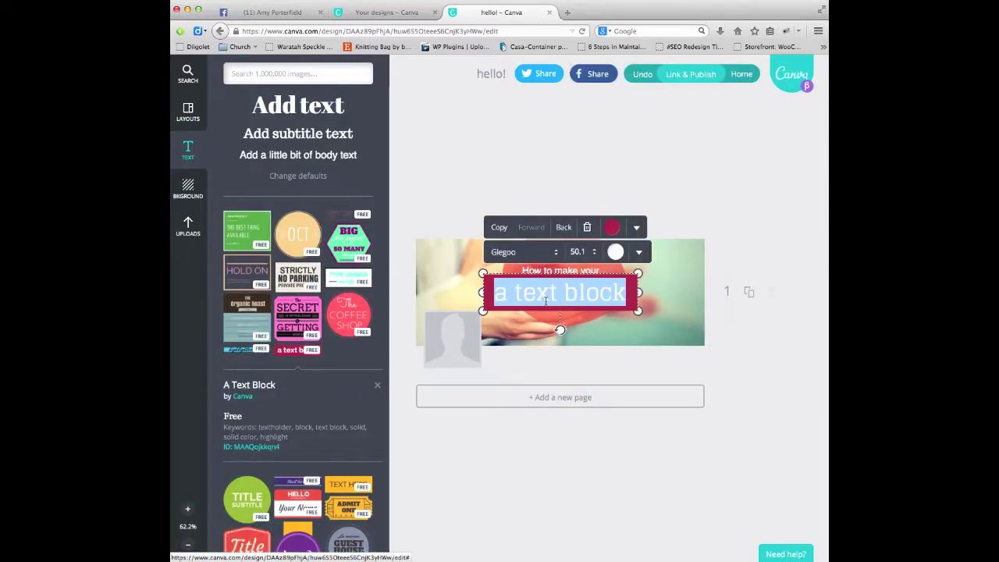
{"action": "type", "text": "find out more"}
{"action": "type", "text": ">>"}
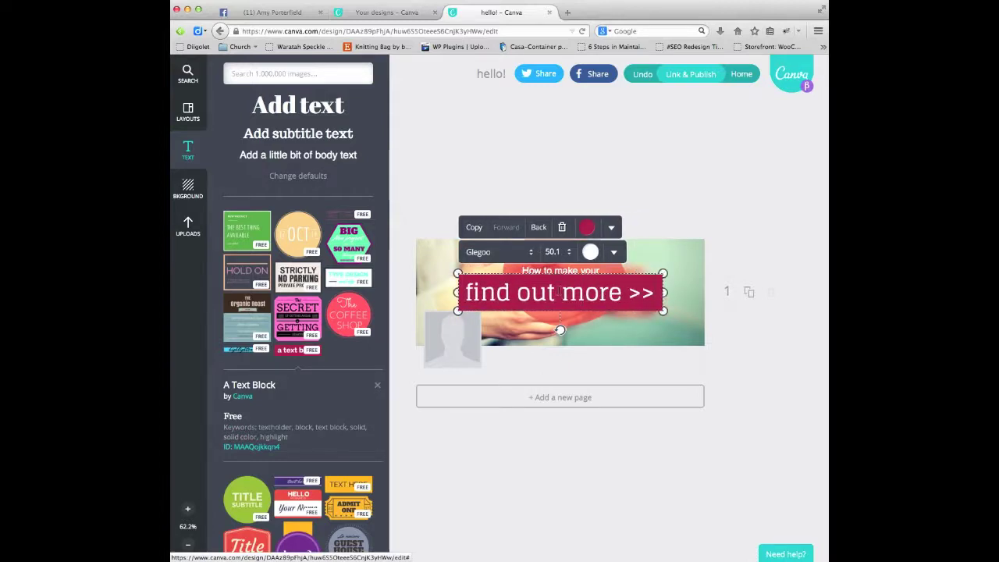
Set the "find out more >>" text to size 21 and its font to Helvetica
{"action": "key", "text": "super+a"}
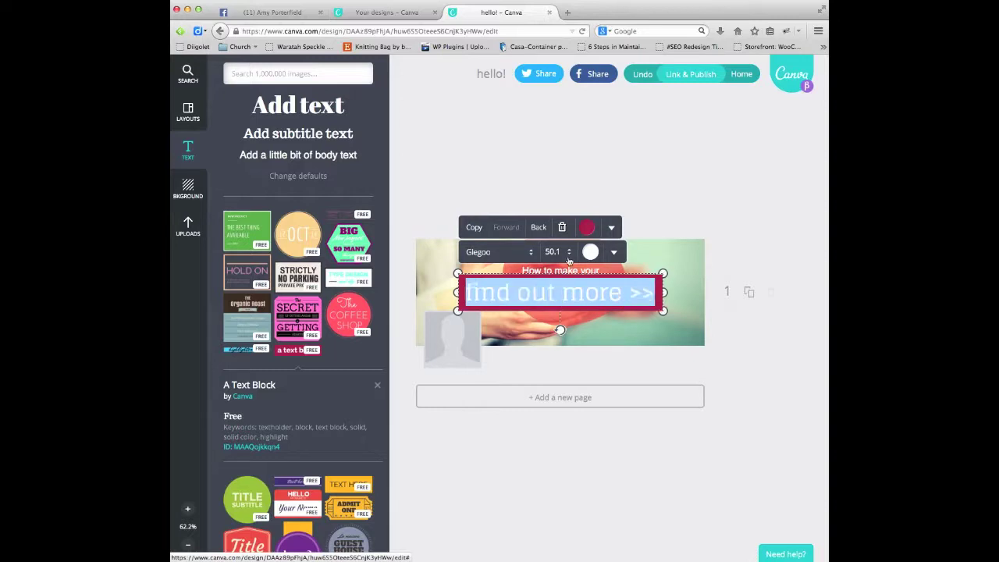
{"action": "left_click", "coordinate": [571, 255]}
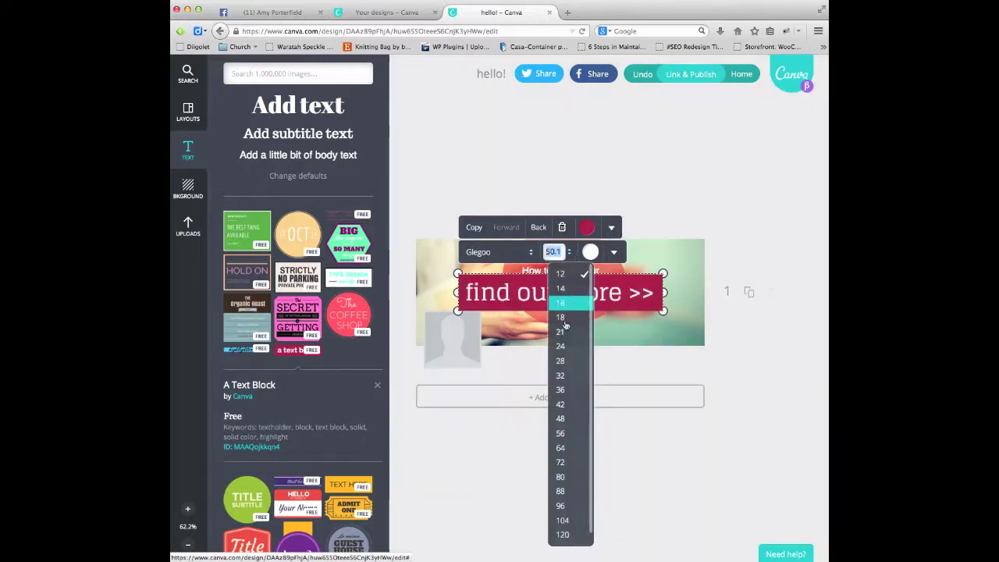
{"action": "left_click", "coordinate": [560, 334]}
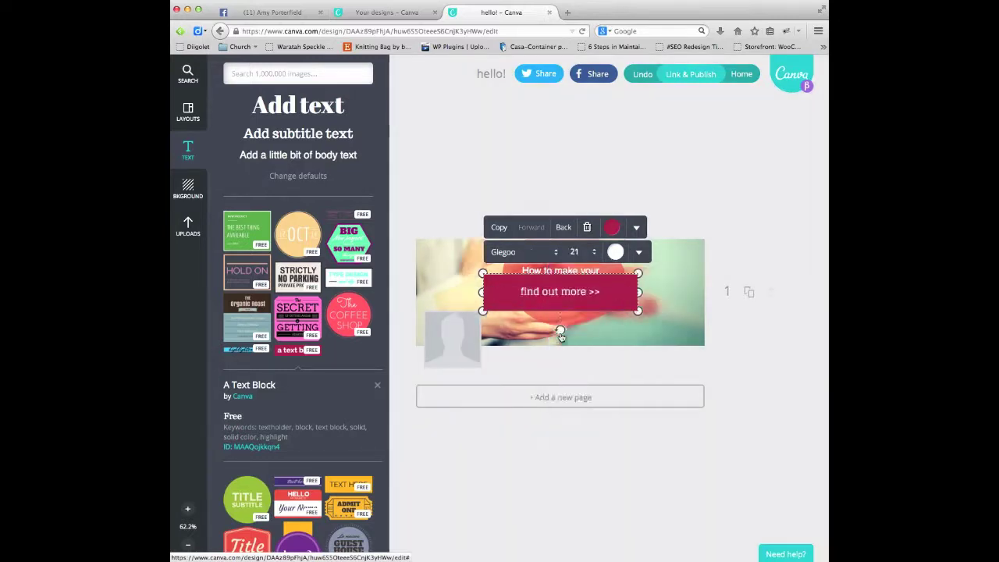
{"action": "left_click", "coordinate": [557, 255]}
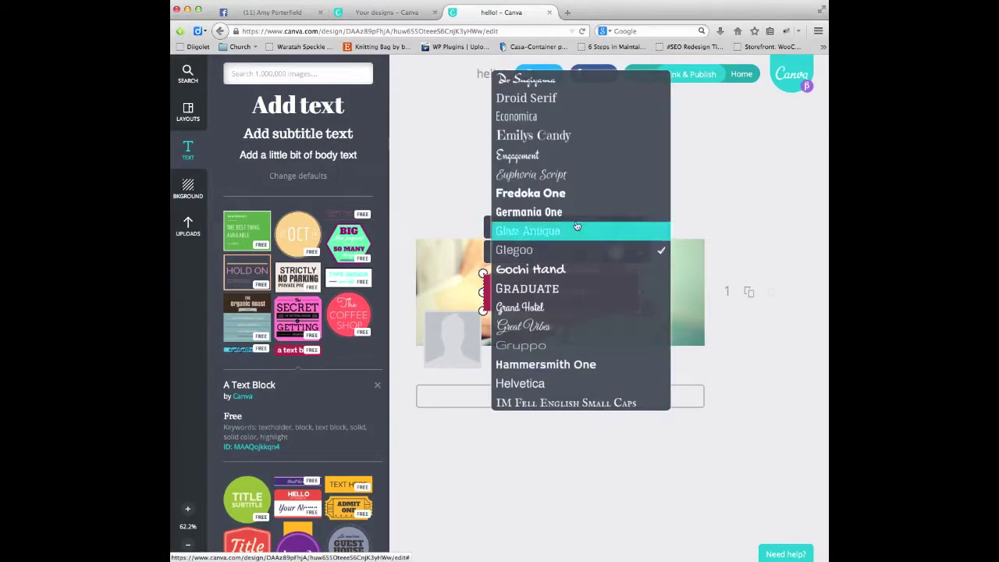
{"action": "left_click", "coordinate": [538, 383]}
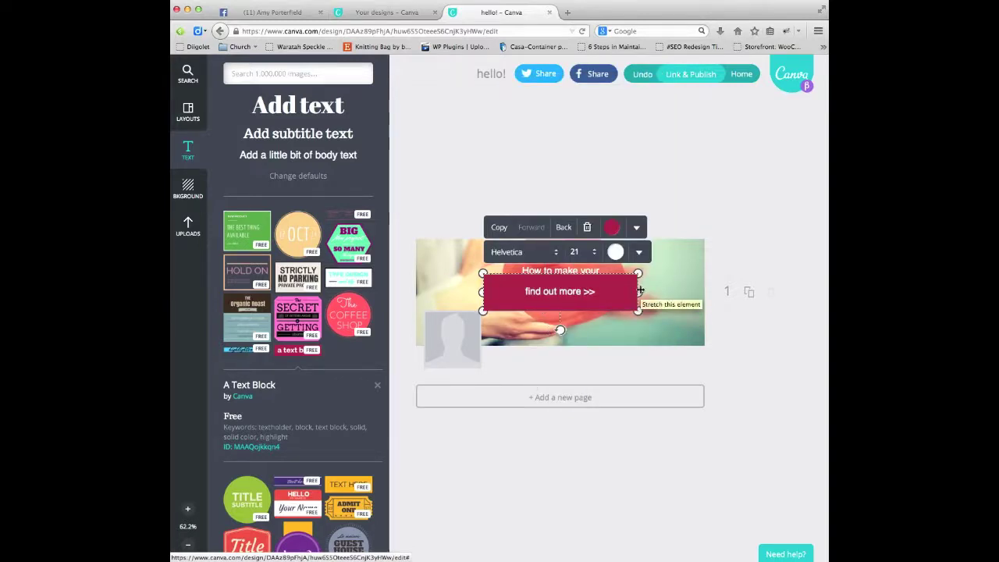
Shrink the "find out more >>" block so it fits on the red bubble just beneath "Dreams come True"
{"action": "left_click_drag", "start_coordinate": [640, 290], "coordinate": [602, 290]}
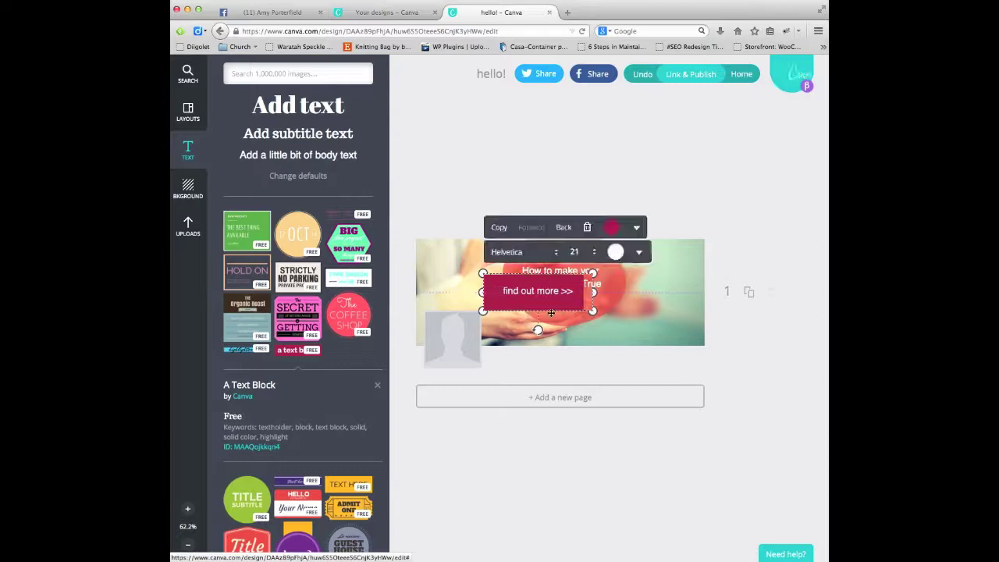
{"action": "left_click_drag", "start_coordinate": [484, 274], "coordinate": [534, 300]}
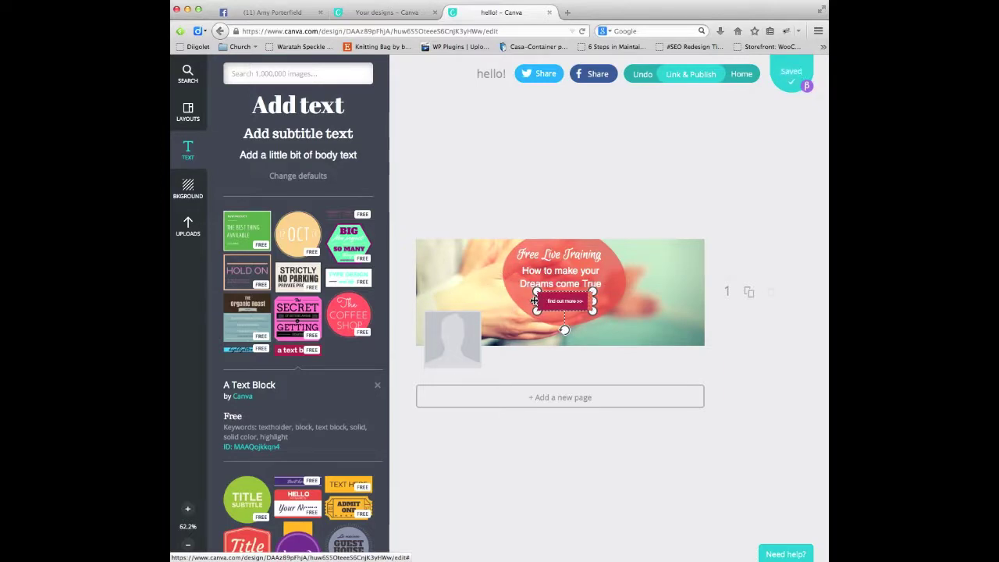
{"action": "mouse_move", "coordinate": [536, 292]}
{"action": "left_mouse_down"}
{"action": "mouse_move", "coordinate": [514, 284]}
{"action": "mouse_move", "coordinate": [535, 291]}
{"action": "mouse_move", "coordinate": [531, 300]}
{"action": "left_mouse_up"}
Set the "find out more >>" text to size 18 and colour it coral red
{"action": "double_click", "coordinate": [567, 301]}
{"action": "triple_click", "coordinate": [567, 300]}
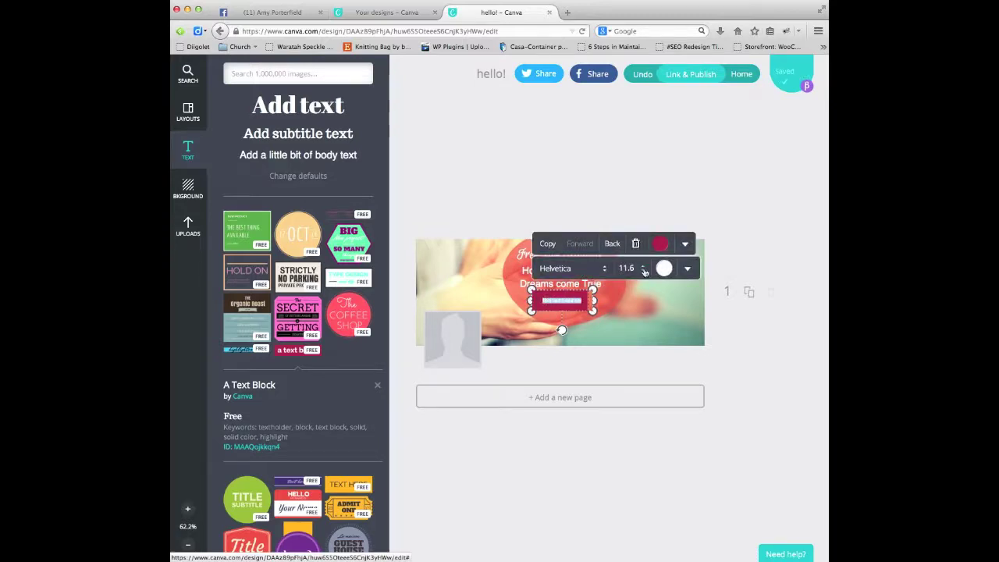
{"action": "left_click", "coordinate": [643, 269]}
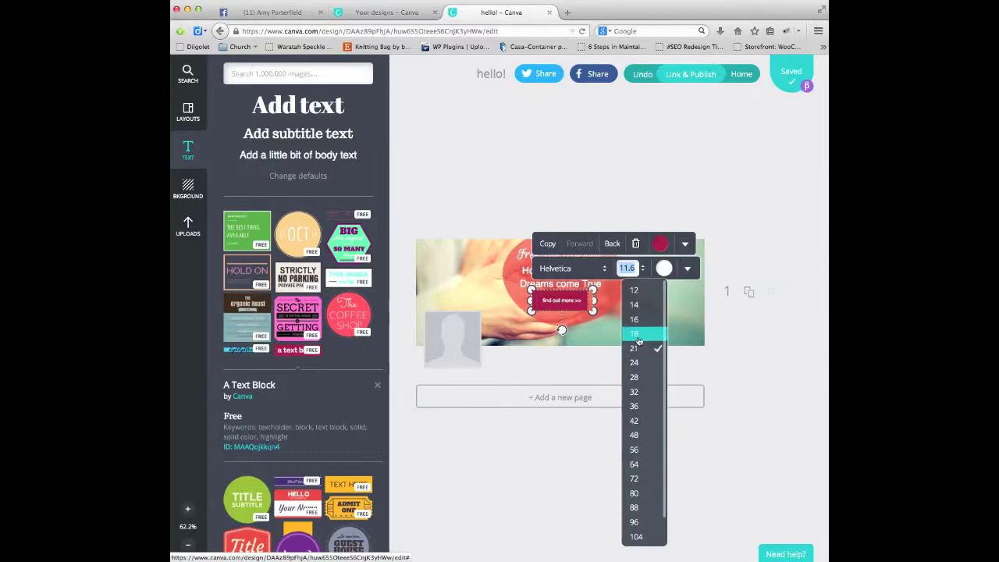
{"action": "left_click", "coordinate": [638, 336]}
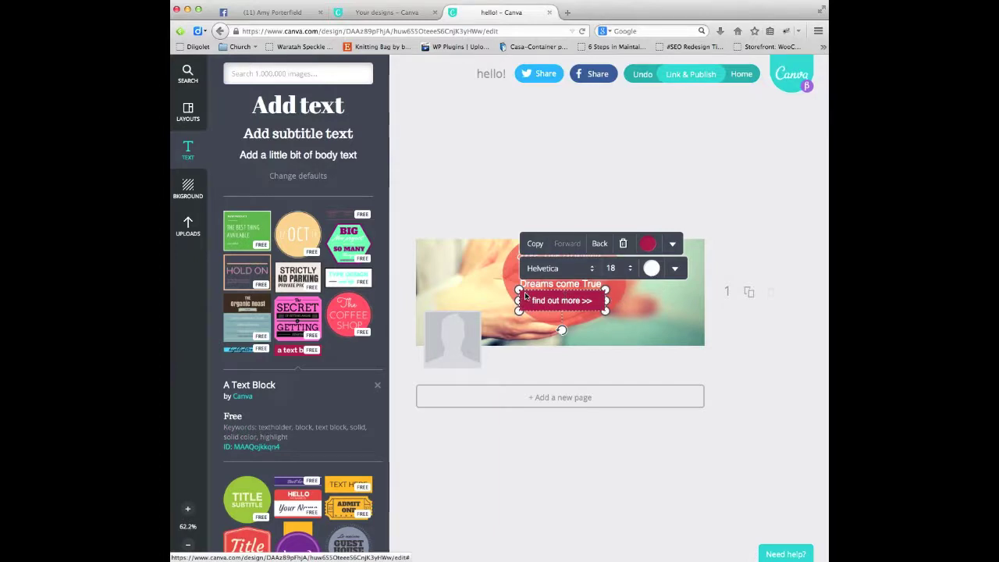
{"action": "left_click", "coordinate": [651, 269]}
{"action": "left_click", "coordinate": [638, 207]}
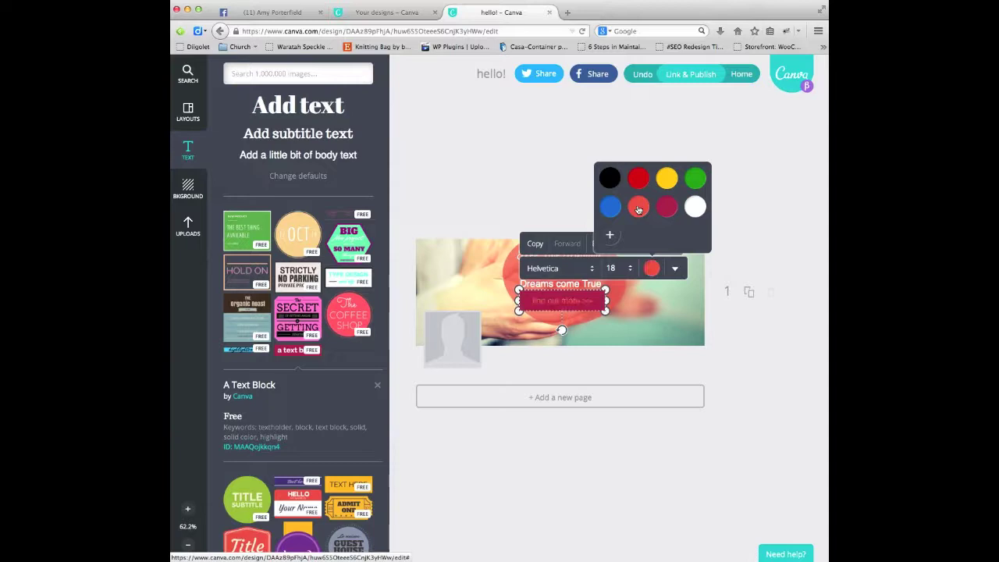
Duplicate the "find out more >>" block on the cover
{"action": "left_click", "coordinate": [535, 245]}
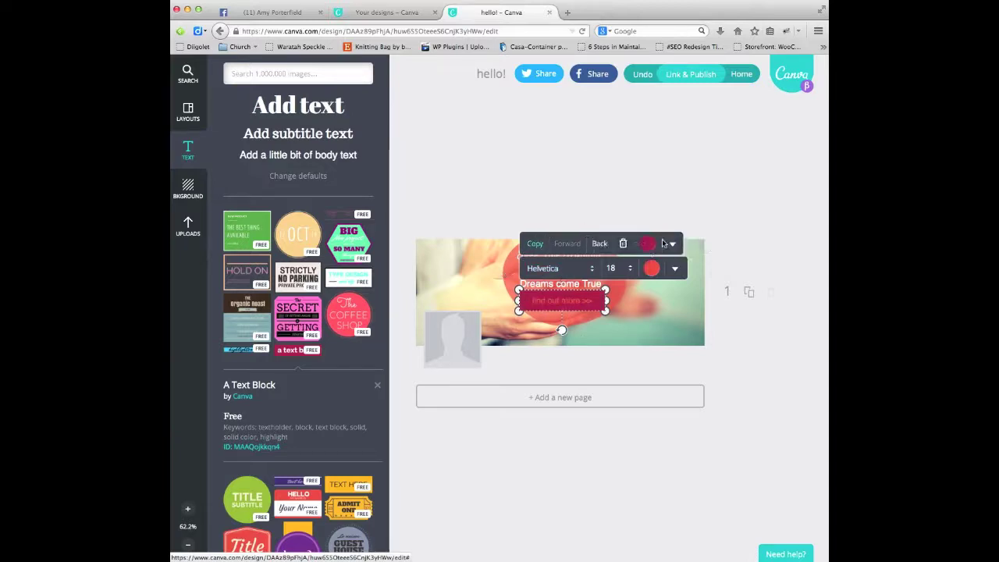
{"action": "left_click", "coordinate": [623, 300]}
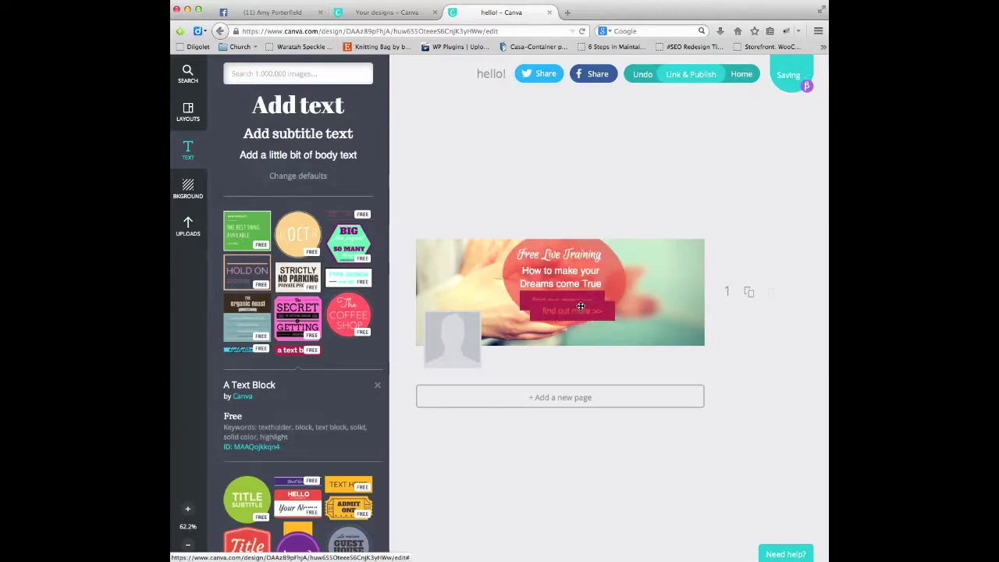
{"action": "left_click", "coordinate": [581, 308]}
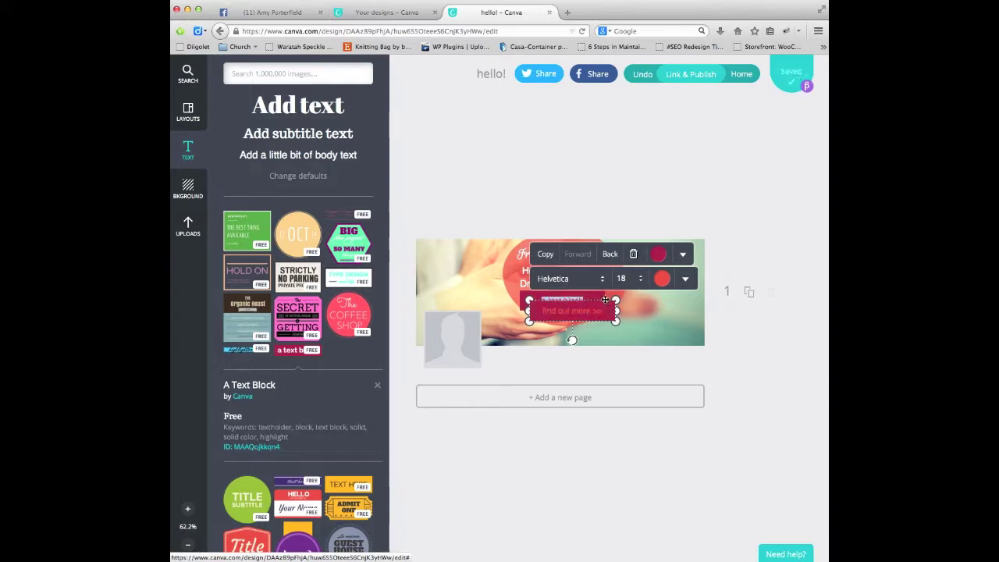
{"action": "left_click", "coordinate": [605, 300]}
{"action": "left_click", "coordinate": [607, 303]}
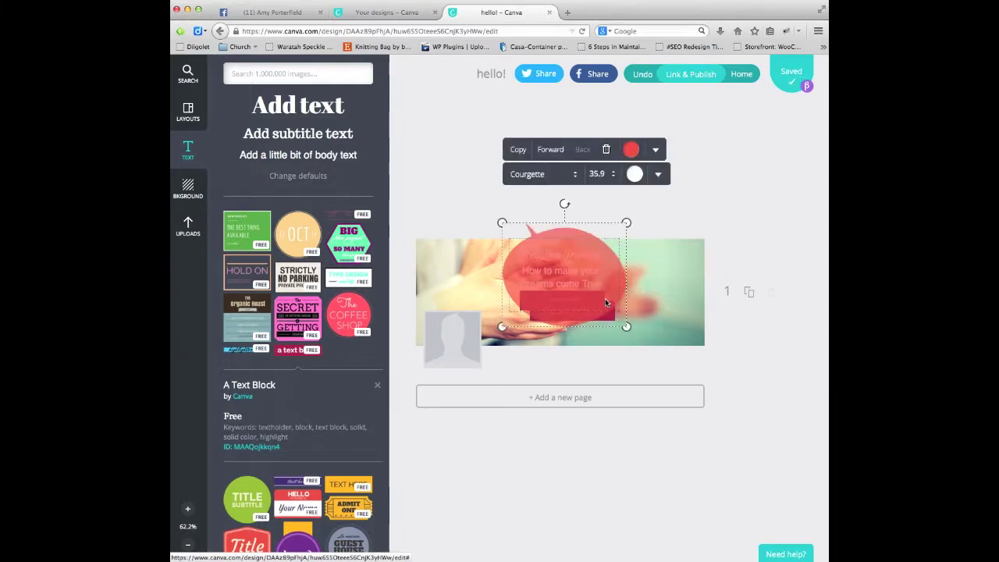
{"action": "left_click", "coordinate": [775, 344]}
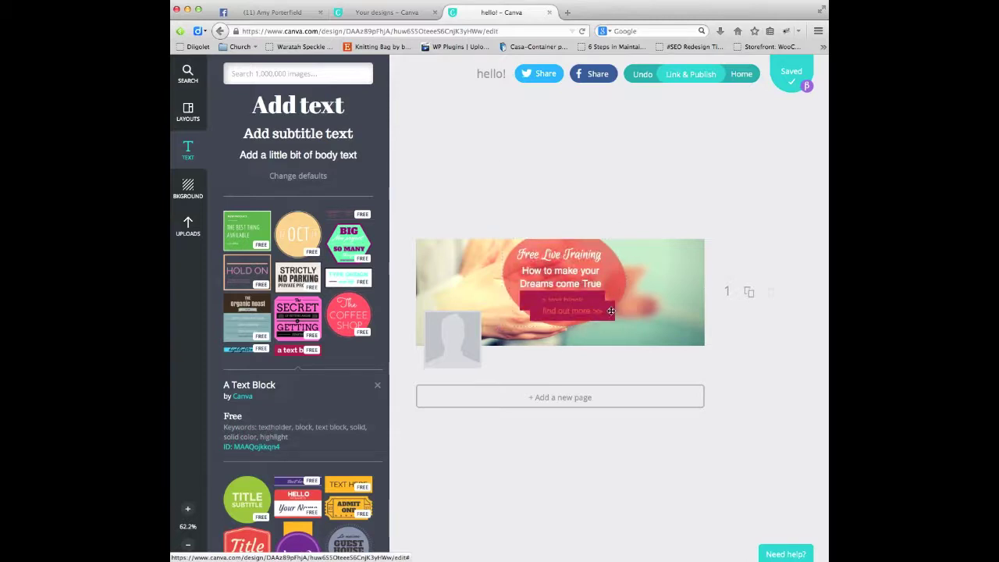
Position the duplicate block beneath "Dreams come True", colour it white and set its text to "find out more >>"
{"action": "left_click_drag", "start_coordinate": [611, 311], "coordinate": [595, 298]}
{"action": "left_click", "coordinate": [595, 299]}
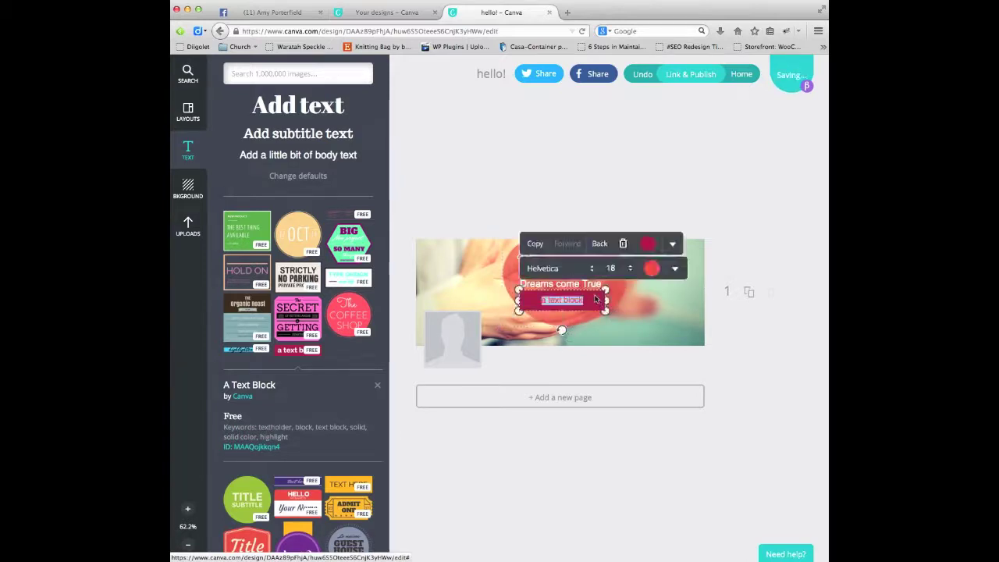
{"action": "left_click", "coordinate": [649, 245]}
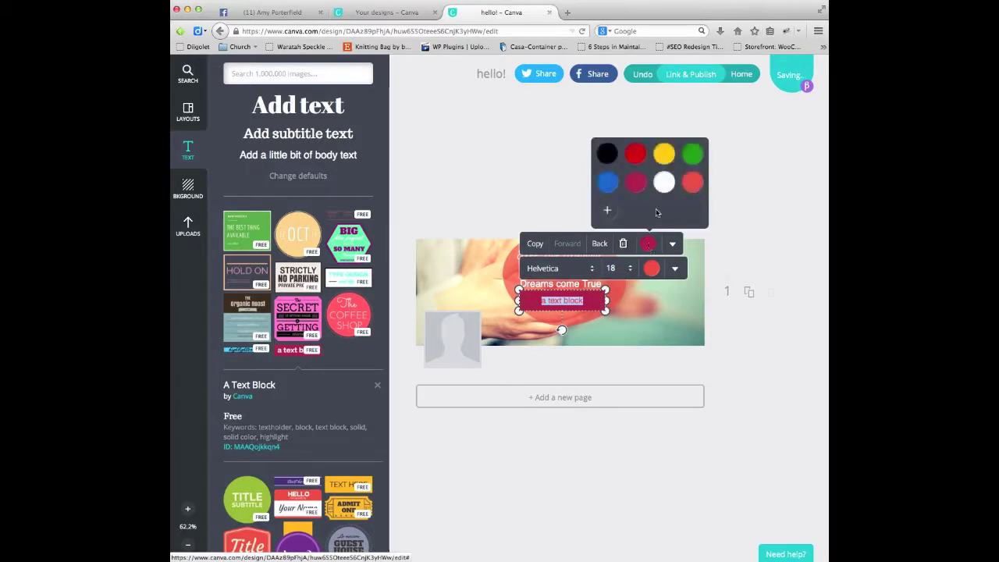
{"action": "left_click", "coordinate": [664, 182]}
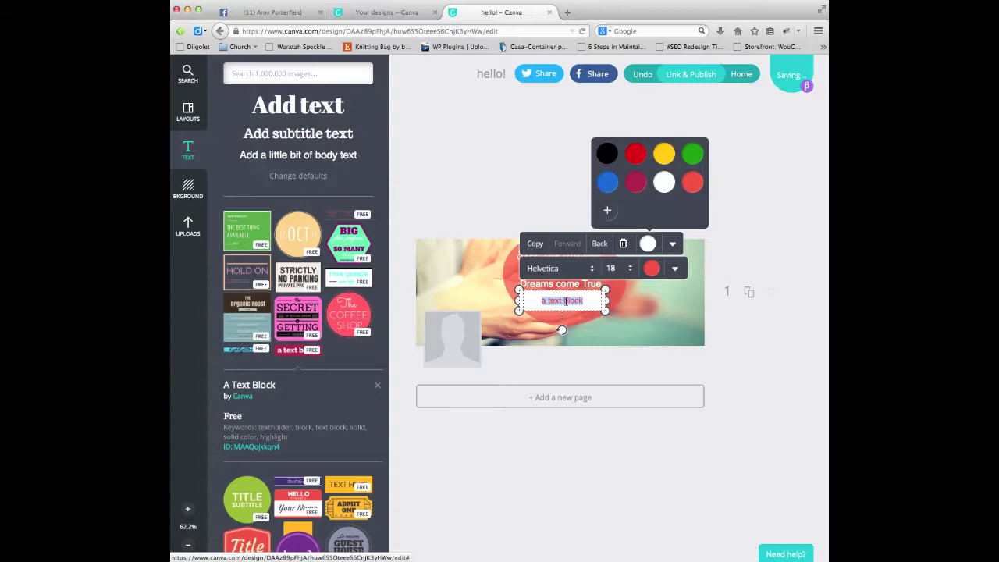
{"action": "type", "text": "find out more >>"}
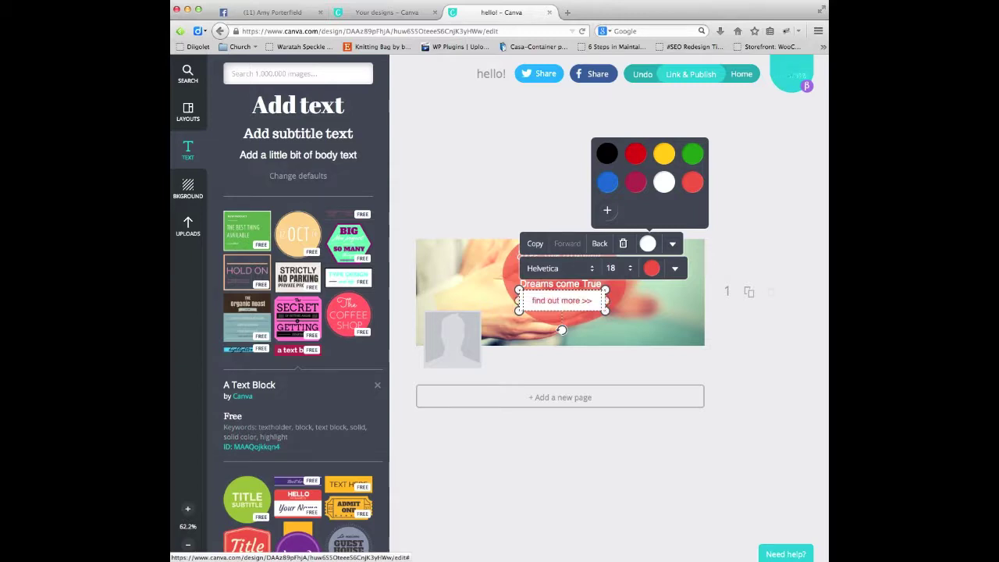
{"action": "left_click", "coordinate": [764, 366]}
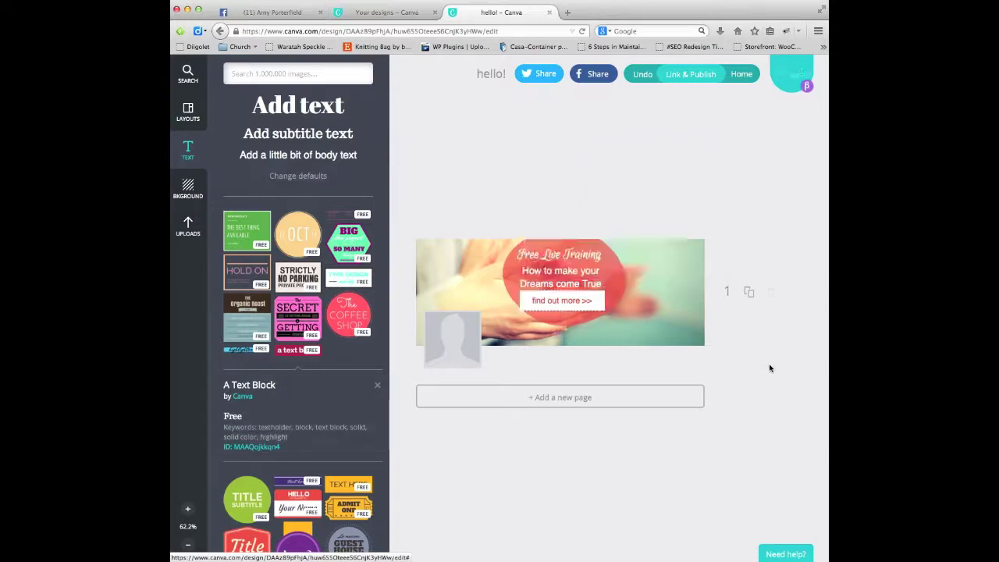
Lower the white "find out more >>" block slightly and narrow it to fit closely around its text
{"action": "left_click_drag", "start_coordinate": [598, 301], "coordinate": [601, 303]}
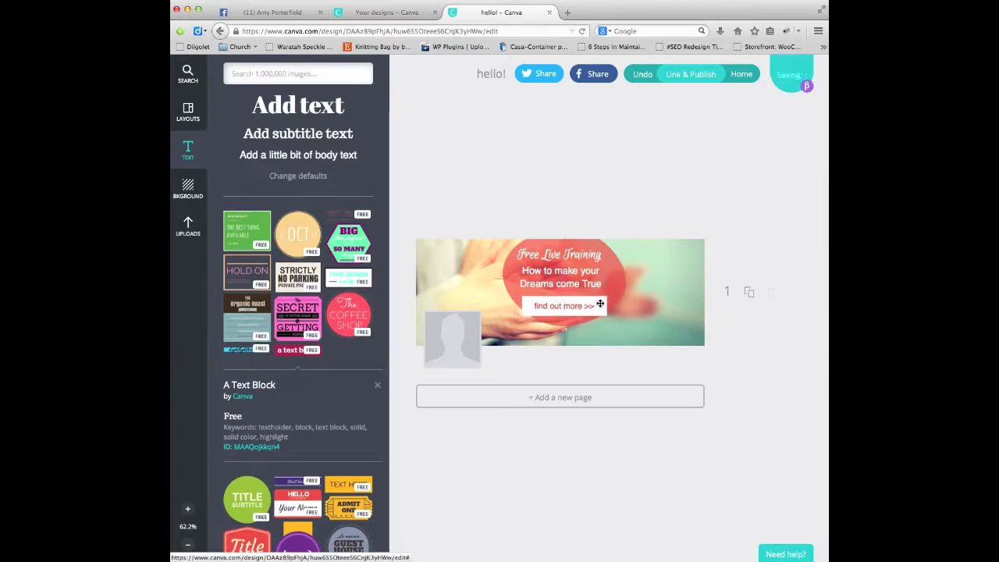
{"action": "double_click", "coordinate": [600, 303]}
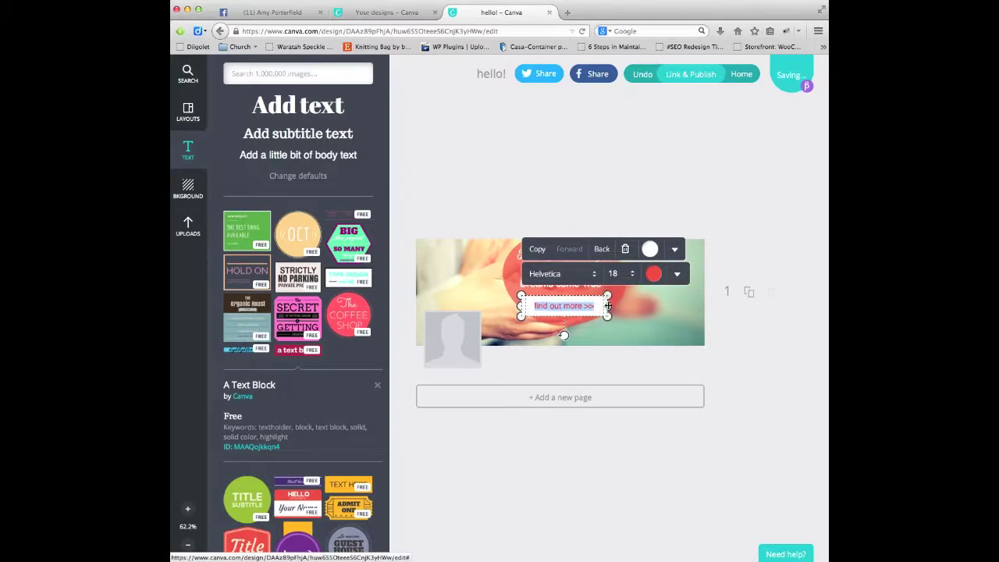
{"action": "left_click_drag", "start_coordinate": [606, 306], "coordinate": [595, 305]}
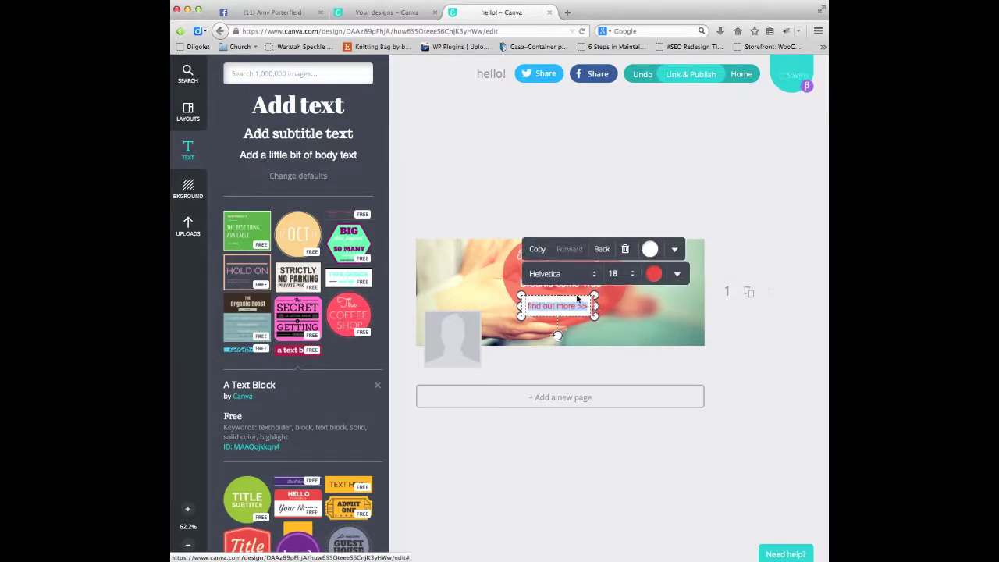
{"action": "left_click", "coordinate": [758, 361]}
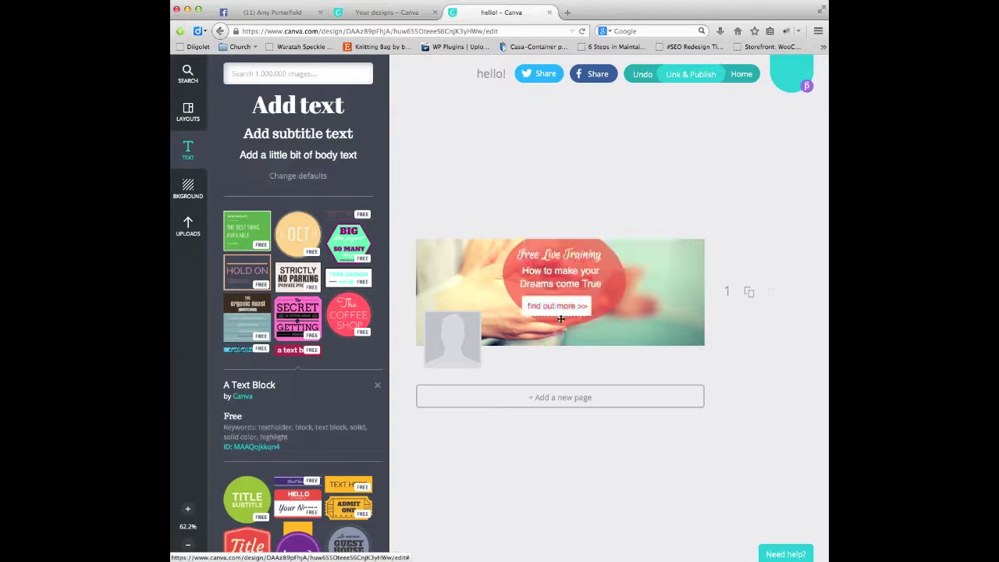
Move the "find out more >>" block up and to the right beneath "Dreams come True" and widen it slightly
{"action": "left_click_drag", "start_coordinate": [559, 299], "coordinate": [567, 294]}
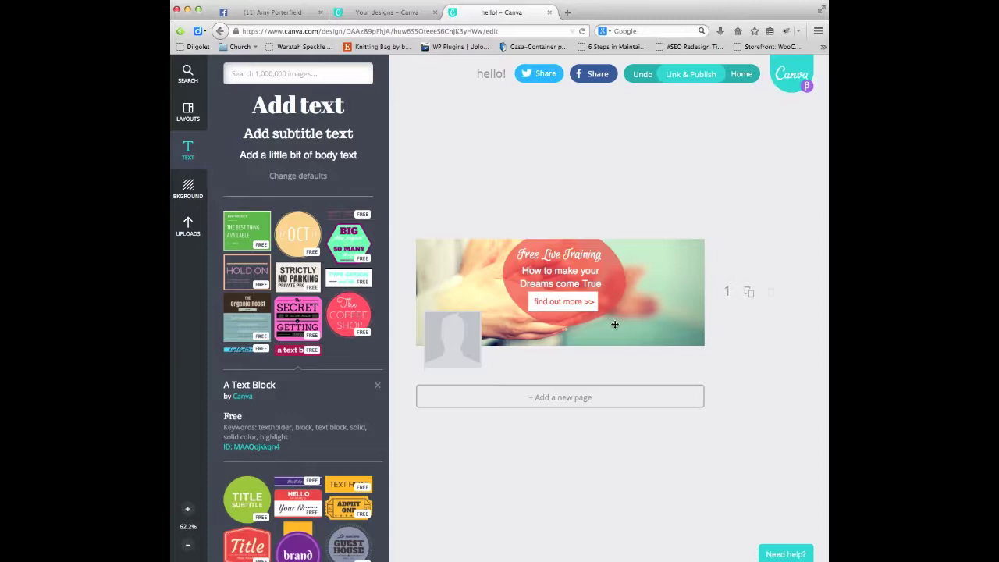
{"action": "double_click", "coordinate": [563, 294]}
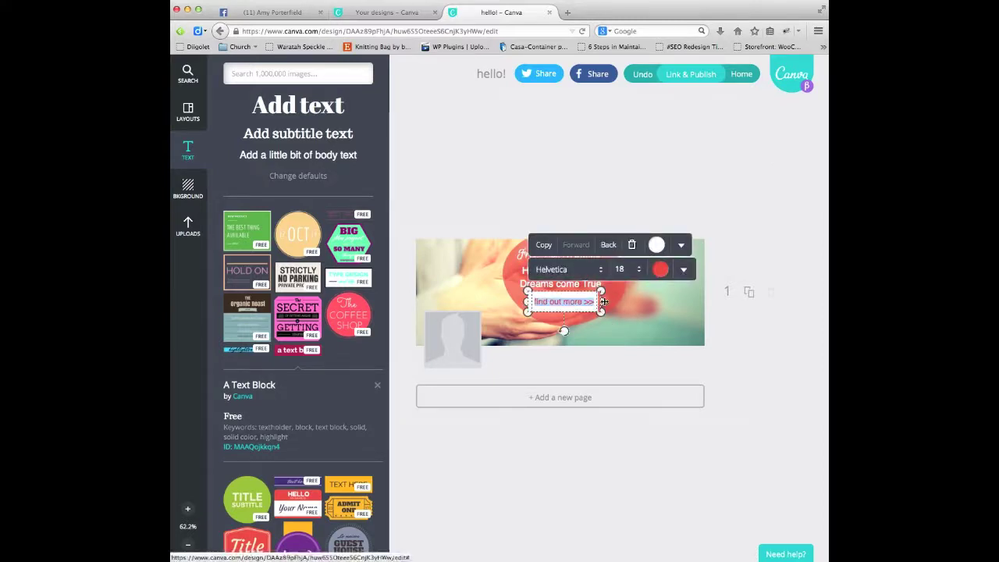
{"action": "left_click_drag", "start_coordinate": [599, 301], "coordinate": [608, 301]}
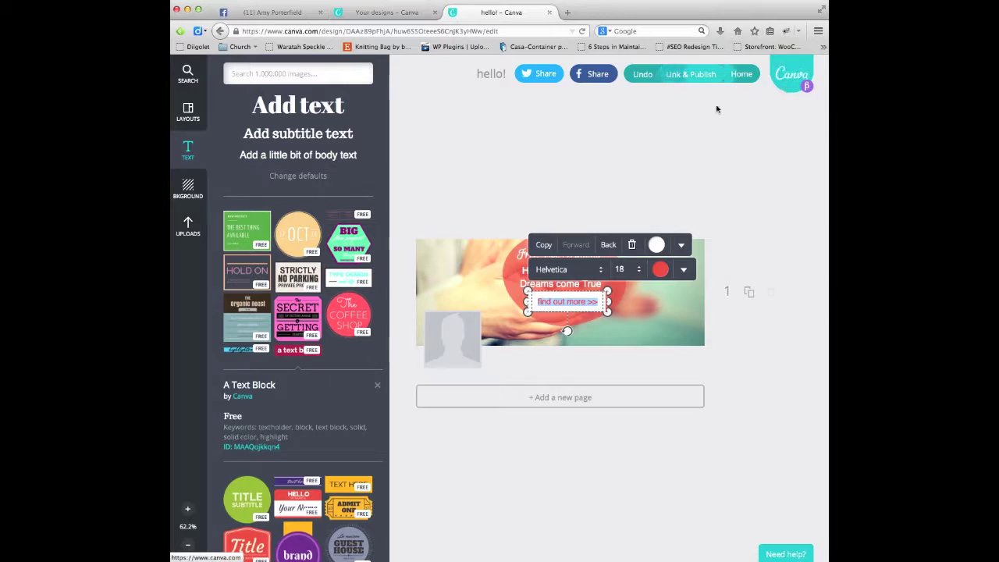
{"action": "left_click", "coordinate": [769, 369]}
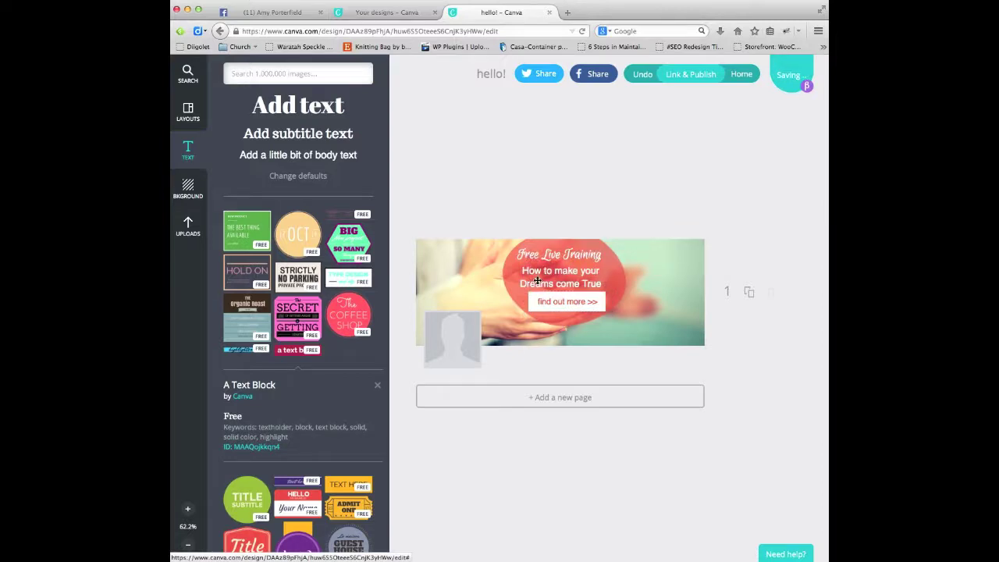
Review the share link and publishing options, and publish the cover as an image
{"action": "left_click", "coordinate": [690, 76]}
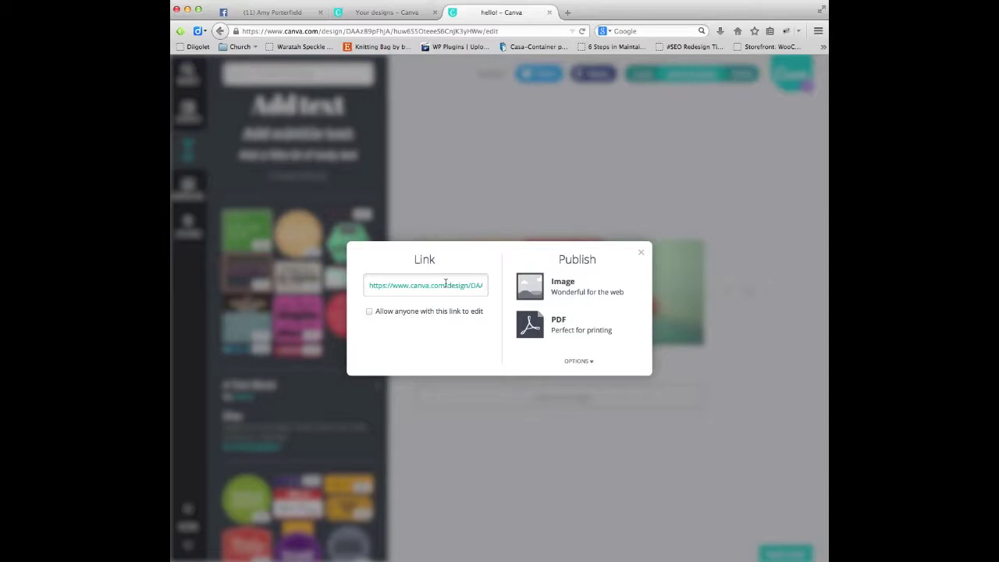
{"action": "left_click", "coordinate": [445, 285]}
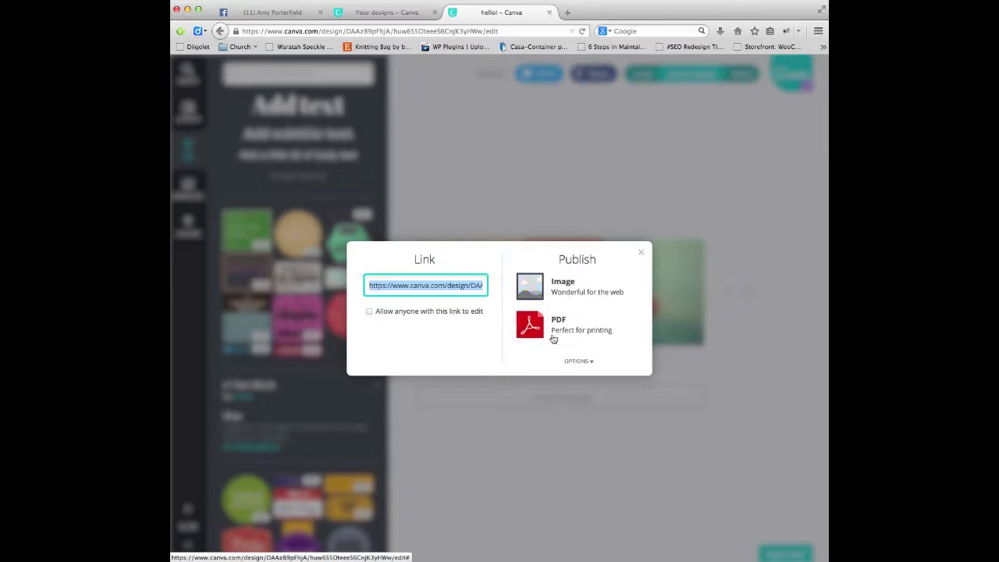
{"action": "left_click", "coordinate": [590, 362]}
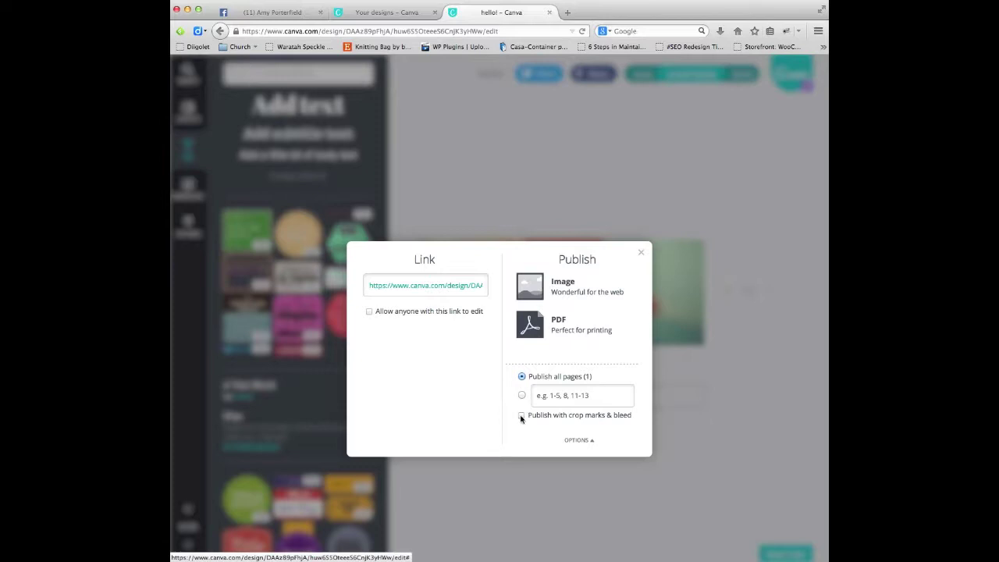
{"action": "left_click", "coordinate": [590, 441]}
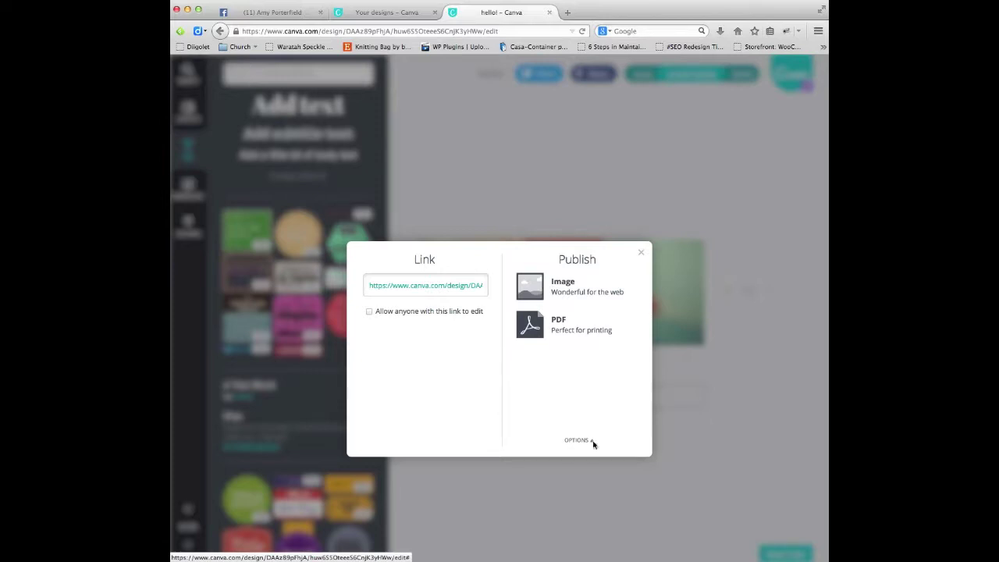
{"action": "left_click", "coordinate": [566, 288]}
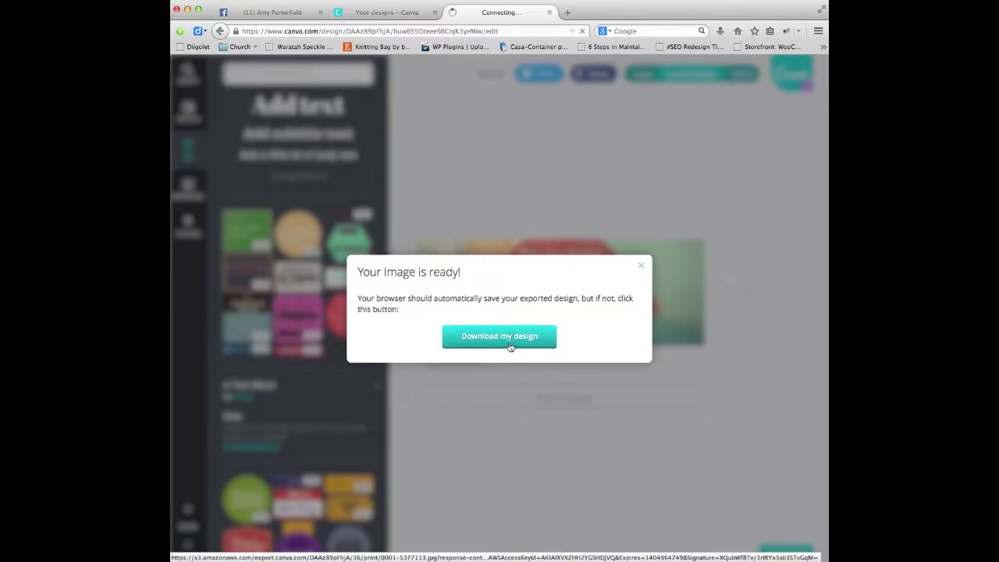
Download the published design and choose to open hello!.jpg with Preview
{"action": "left_click", "coordinate": [509, 343]}
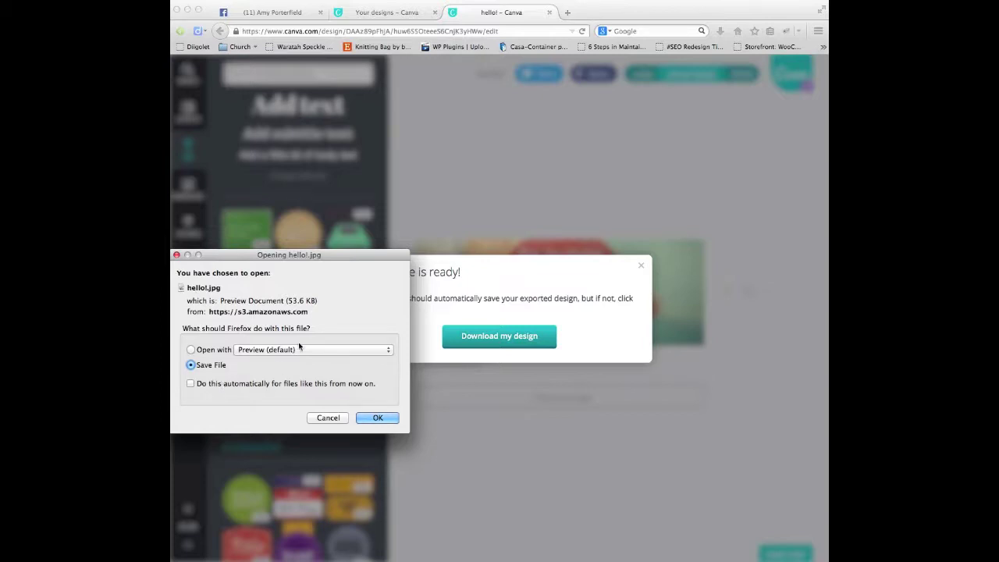
{"action": "left_click", "coordinate": [190, 350]}
{"action": "left_click", "coordinate": [377, 419]}
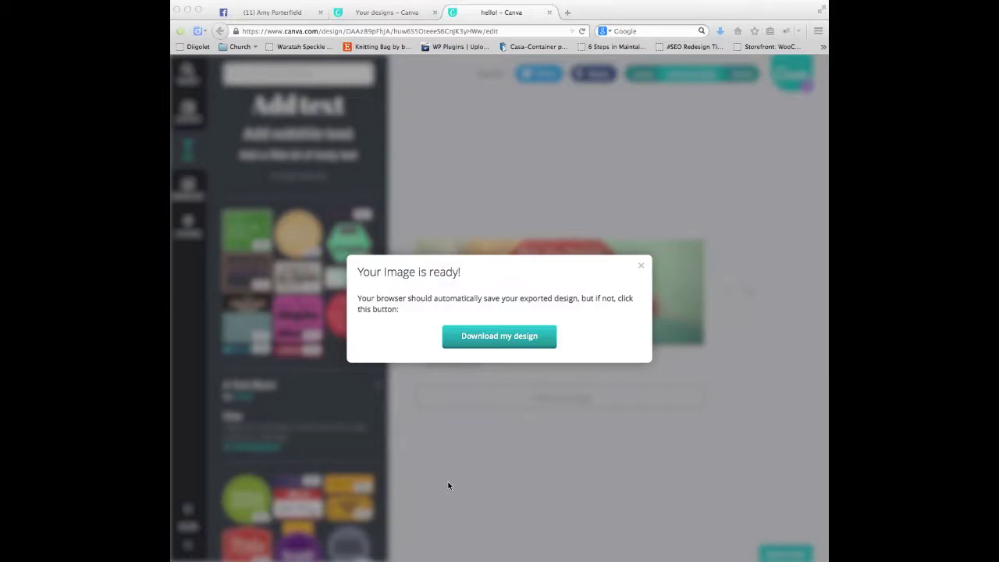
Switch to Facebook and start using it as the Grid33 Design page
{"action": "left_click", "coordinate": [278, 13]}
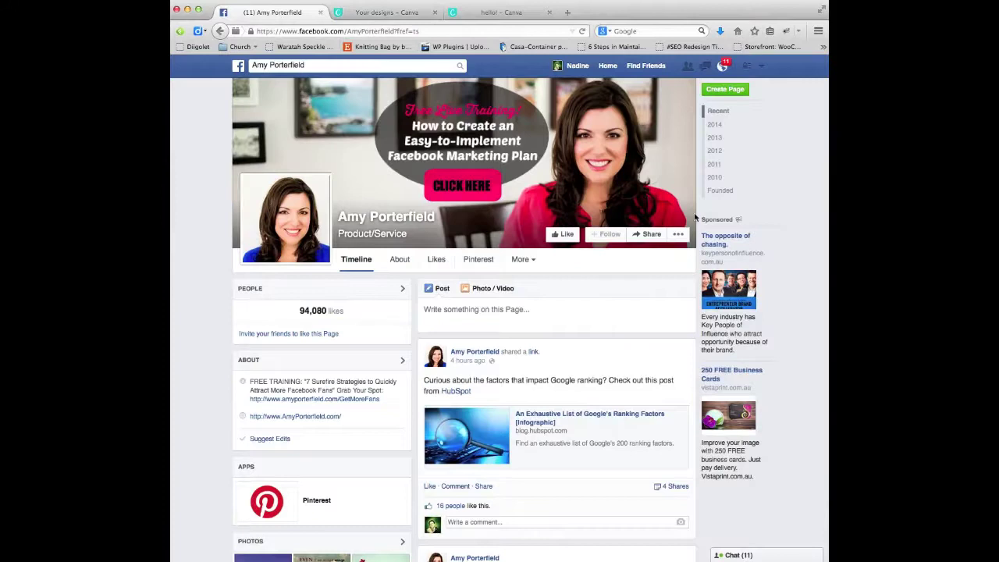
{"action": "left_click", "coordinate": [765, 70]}
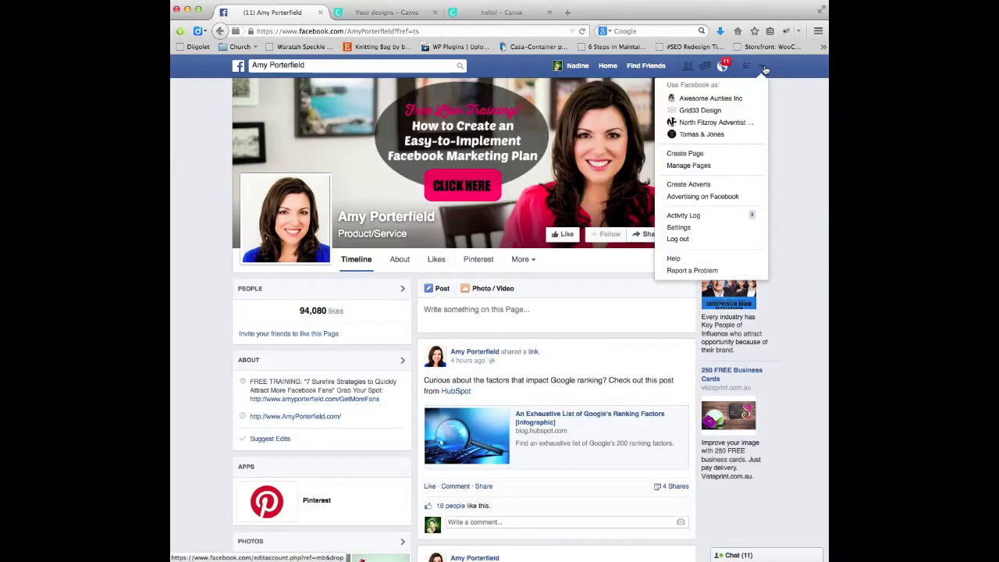
{"action": "left_click", "coordinate": [717, 112]}
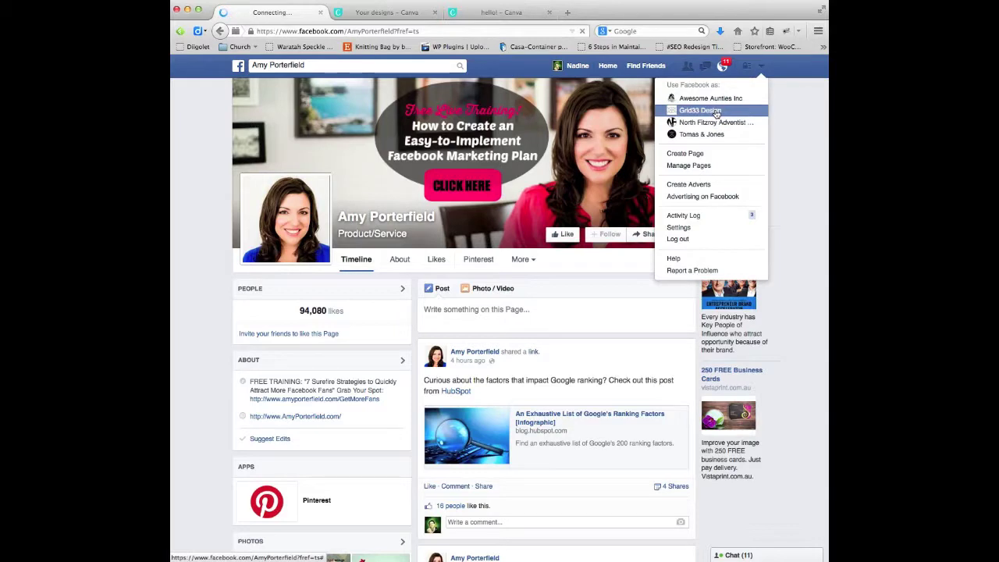
Return to Canva, close the cover design, refresh the list of designs and reopen "hello!"
{"action": "left_click", "coordinate": [503, 14]}
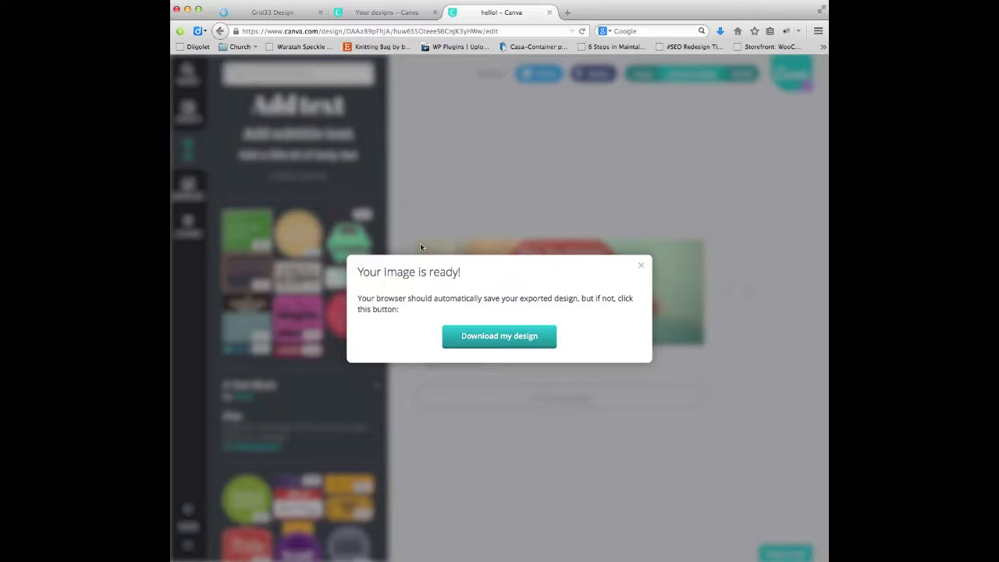
{"action": "left_click", "coordinate": [644, 269]}
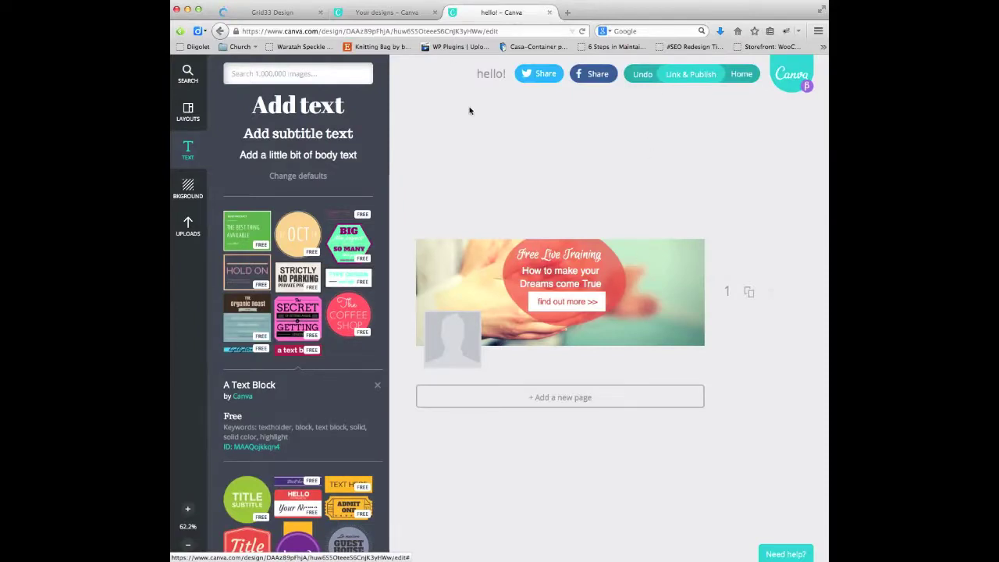
{"action": "left_click", "coordinate": [583, 31]}
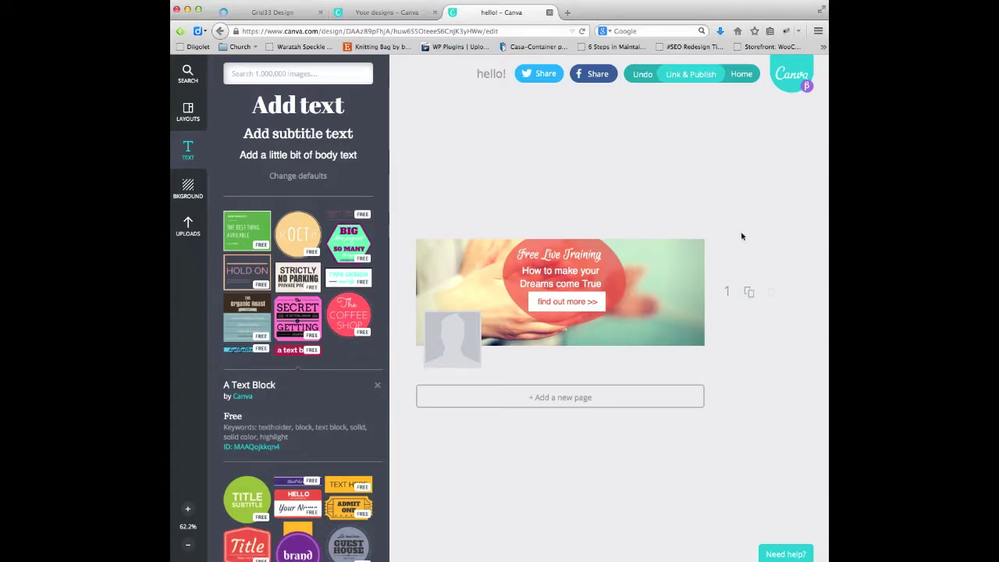
{"action": "key", "text": "super+w"}
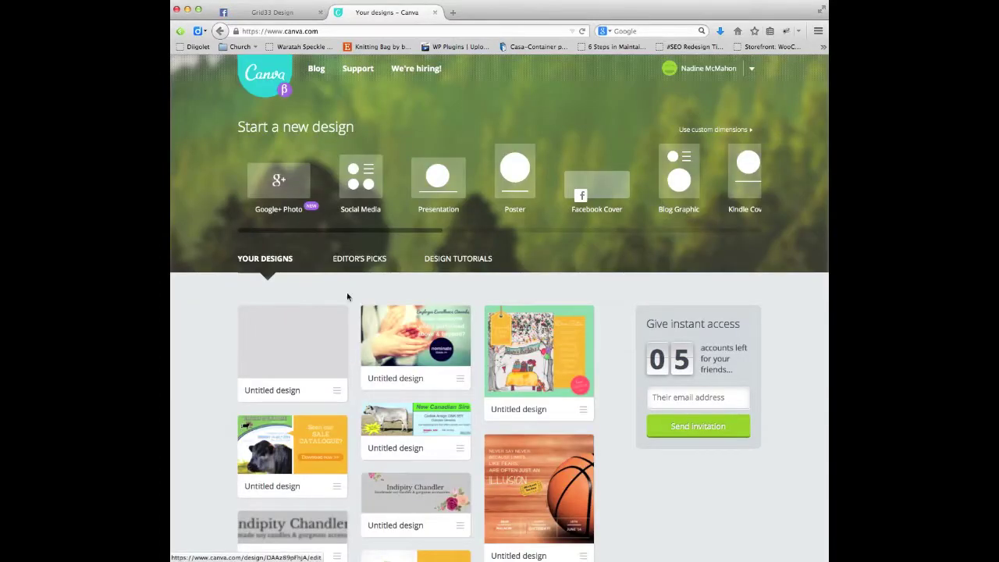
{"action": "left_click", "coordinate": [583, 32]}
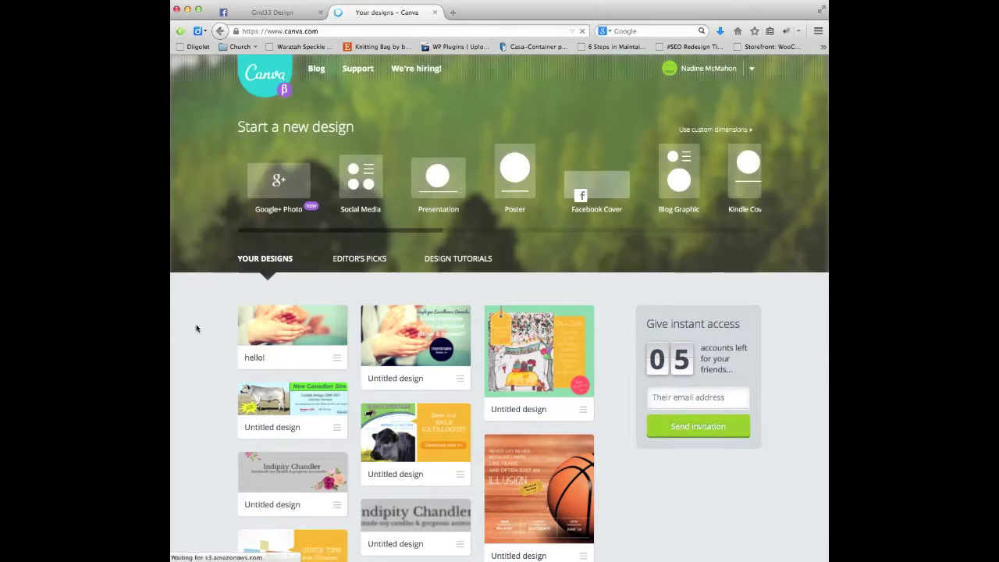
{"action": "left_click", "coordinate": [300, 329]}
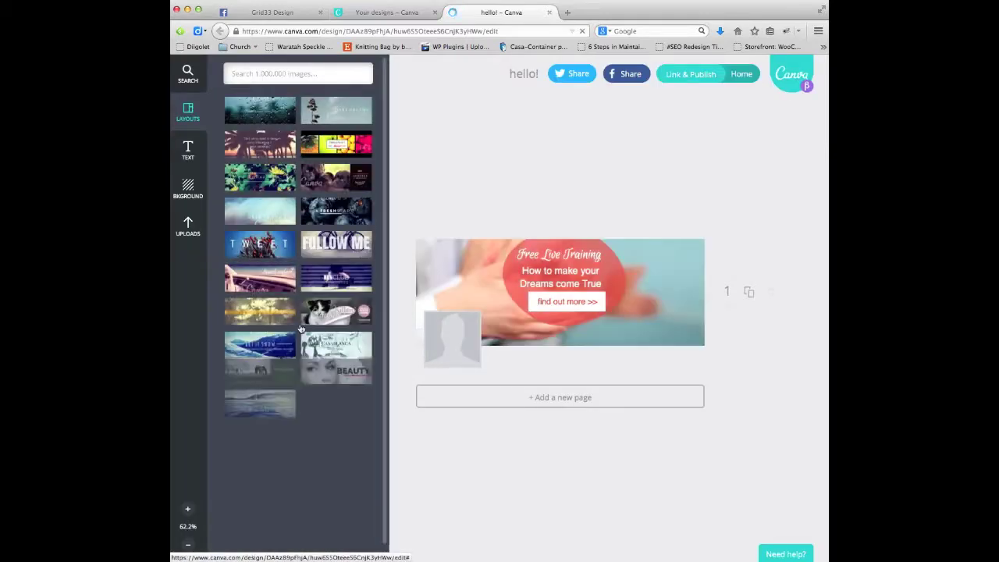
Place the uploaded handshake photo on the cover and enlarge it to fill the whole background
{"action": "left_click", "coordinate": [189, 225]}
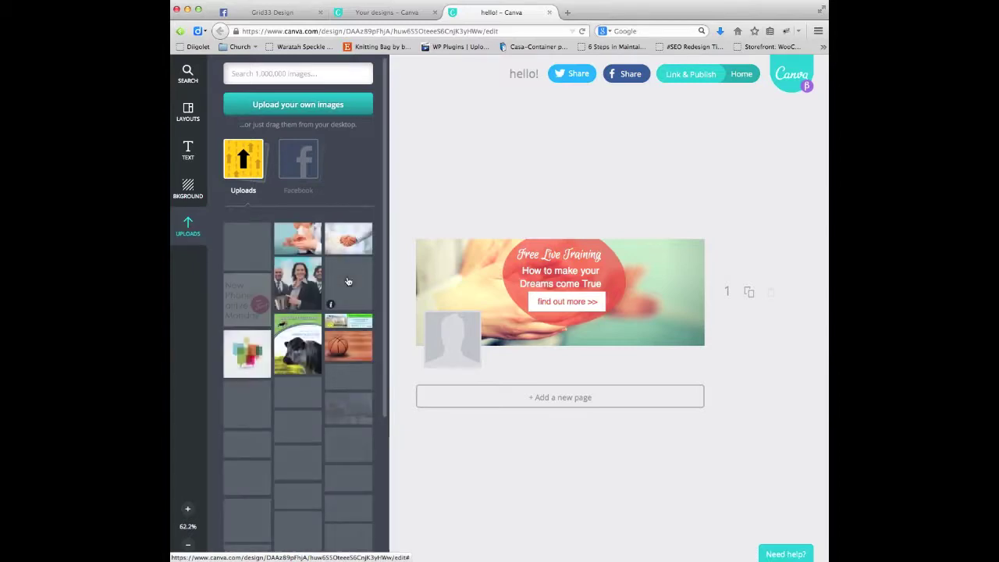
{"action": "left_click_drag", "start_coordinate": [348, 239], "coordinate": [518, 271]}
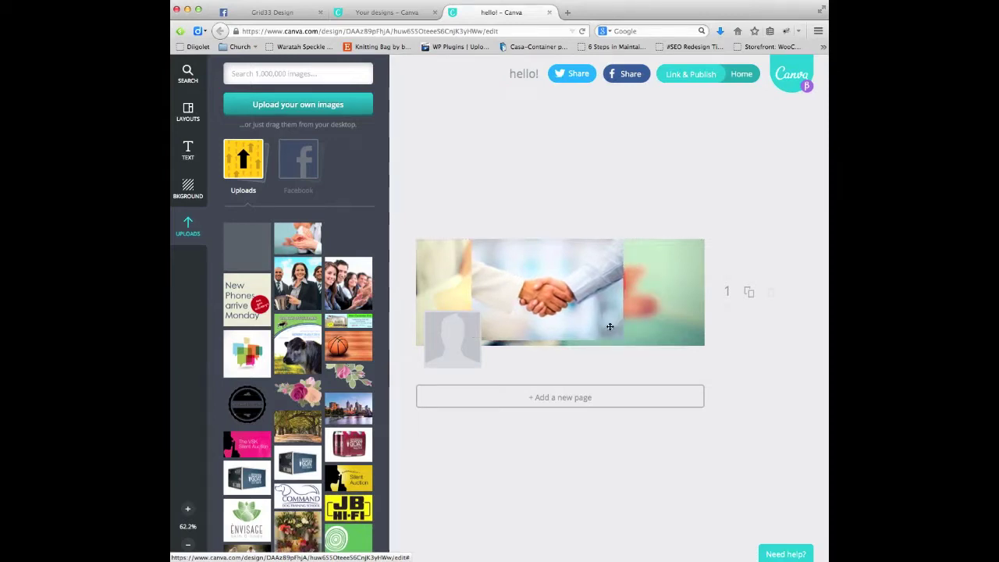
{"action": "left_click_drag", "start_coordinate": [626, 341], "coordinate": [752, 362]}
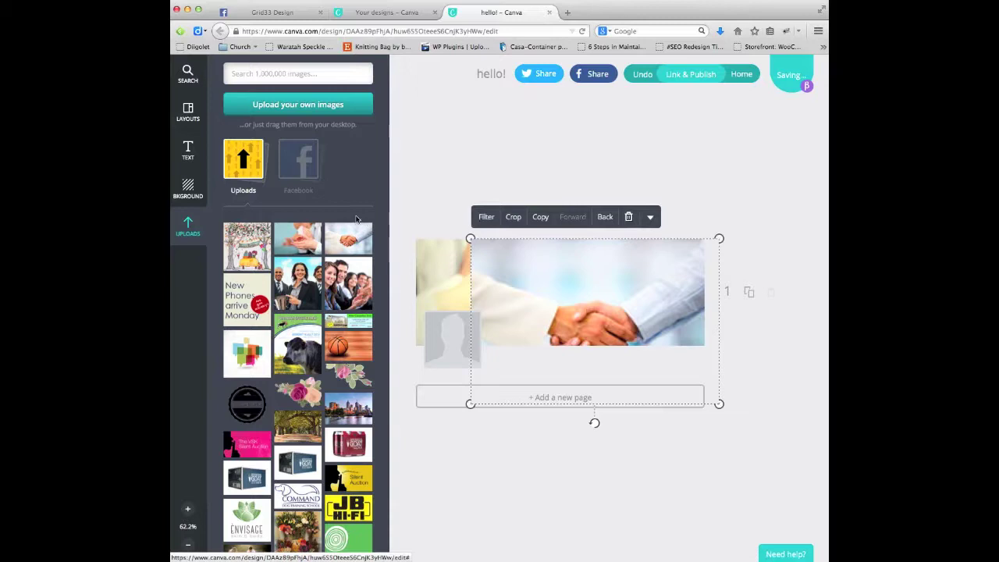
{"action": "left_click_drag", "start_coordinate": [470, 238], "coordinate": [358, 219]}
Nudge the "How to make your Dreams come True" text slightly up and to the right on the red bubble
{"action": "mouse_move", "coordinate": [565, 264]}
{"action": "left_mouse_down"}
{"action": "mouse_move", "coordinate": [589, 256]}
{"action": "mouse_move", "coordinate": [568, 267]}
{"action": "left_mouse_up"}
{"action": "double_click", "coordinate": [569, 267]}
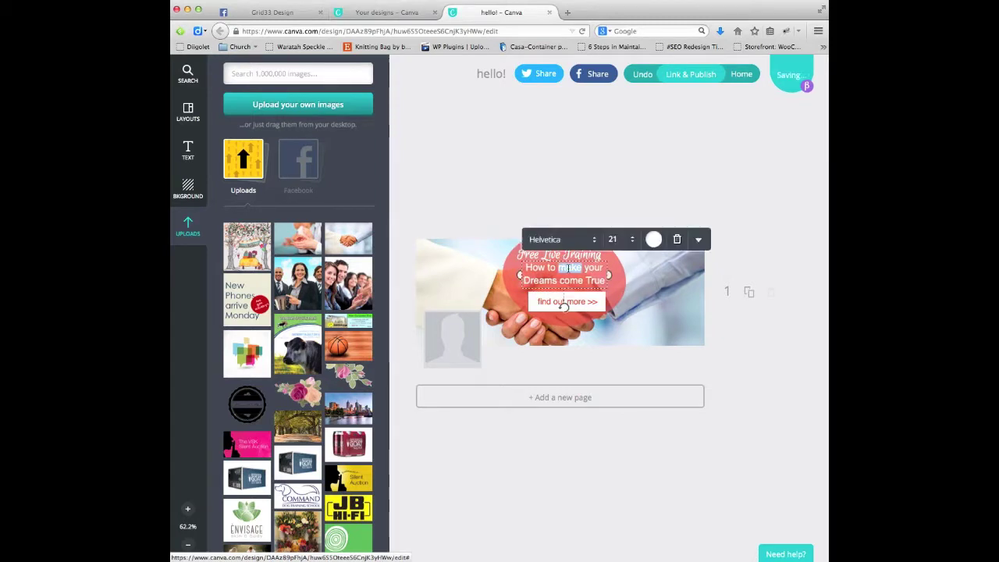
{"action": "left_click", "coordinate": [785, 368]}
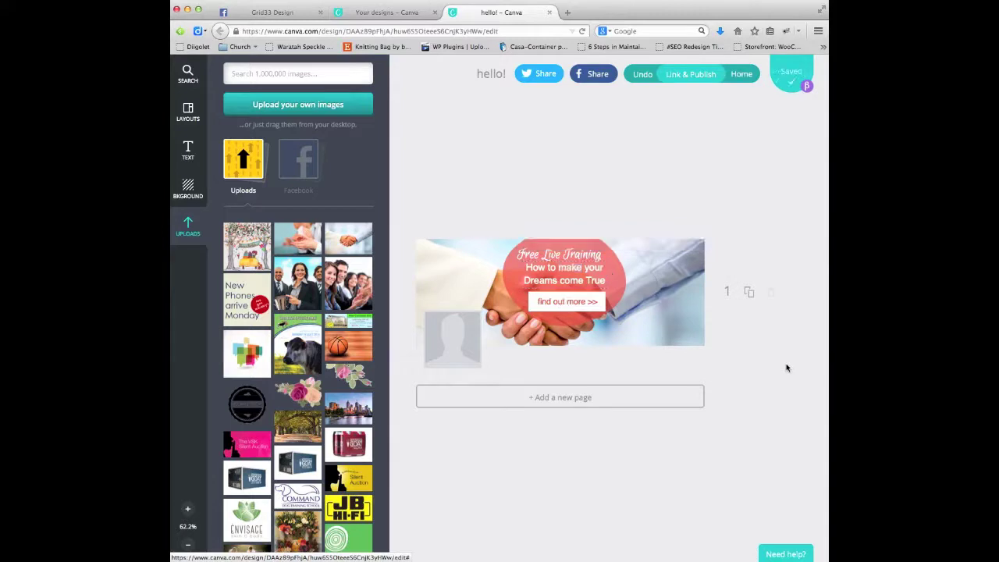